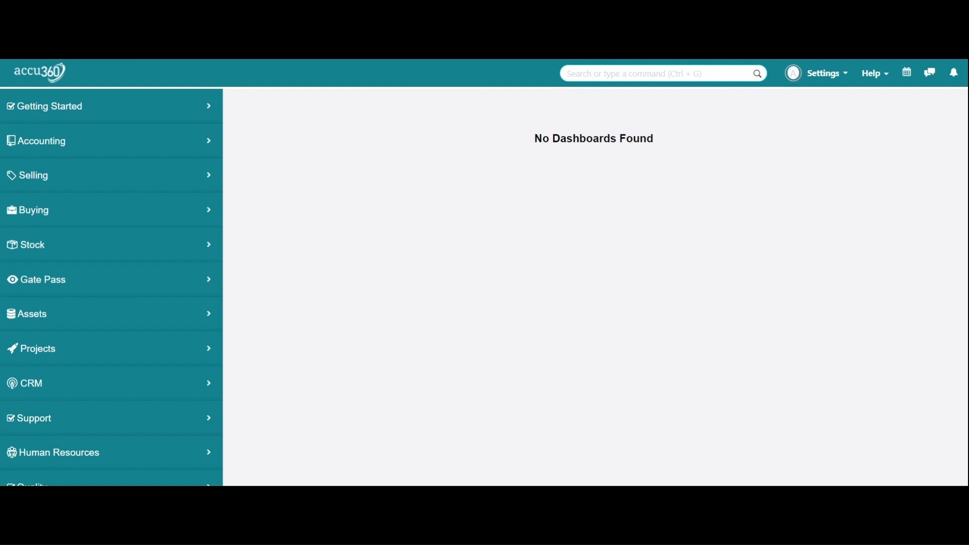
Find the Item list through the global search and open the Combs item record.
left_click(568, 74)
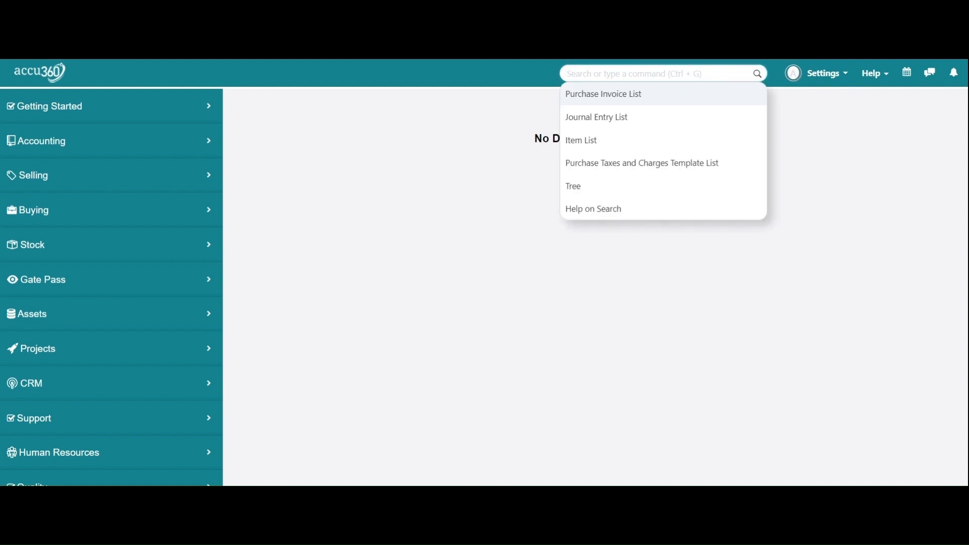
type("item")
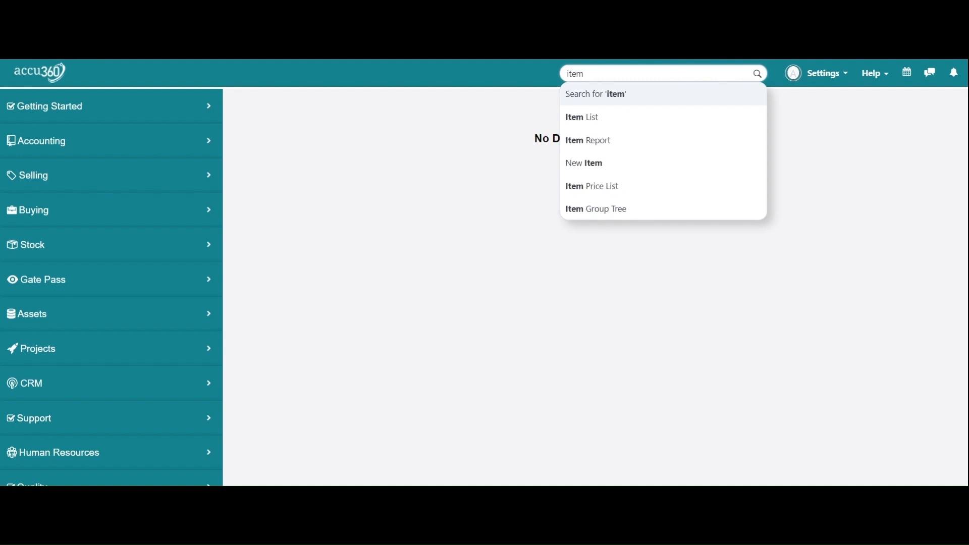
key("Down")
key("Return")
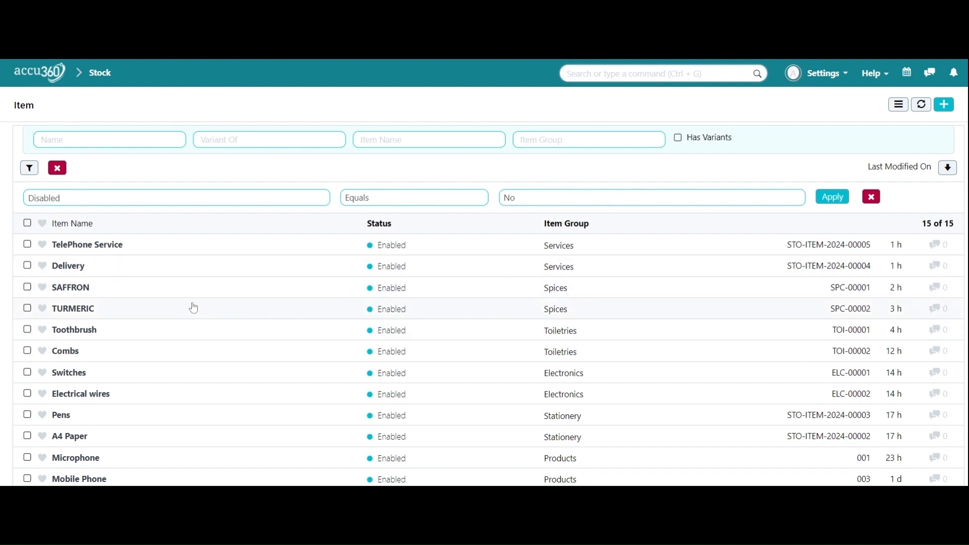
scroll(193, 308, "down", 2)
scroll(193, 307, "up", 1)
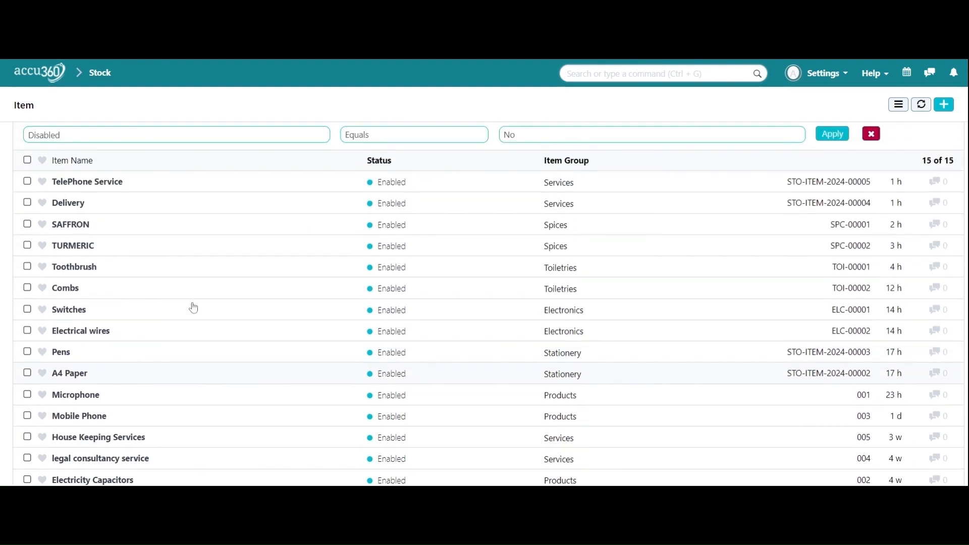
left_click(66, 288)
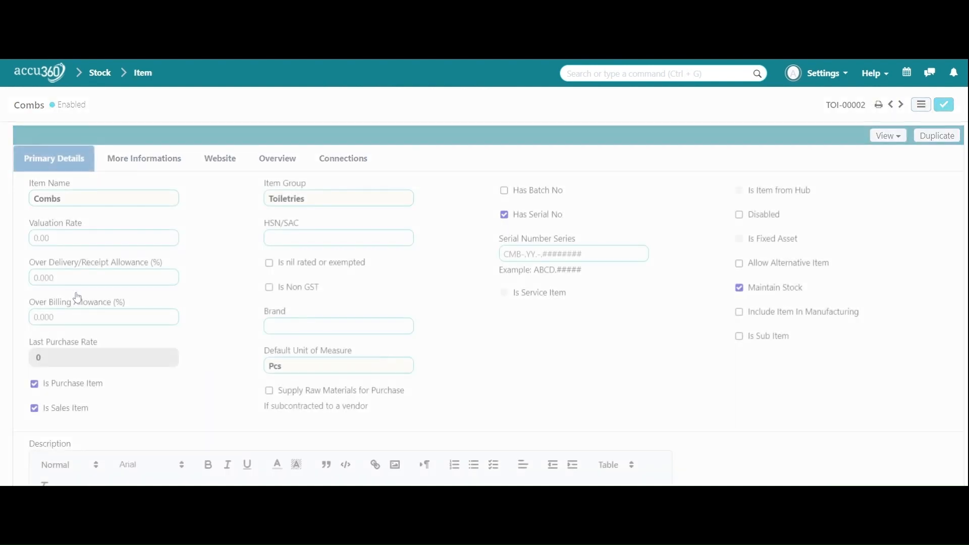
Add Box to the Combs item's units of measure with a conversion factor of 15.
scroll(712, 364, "down", 10)
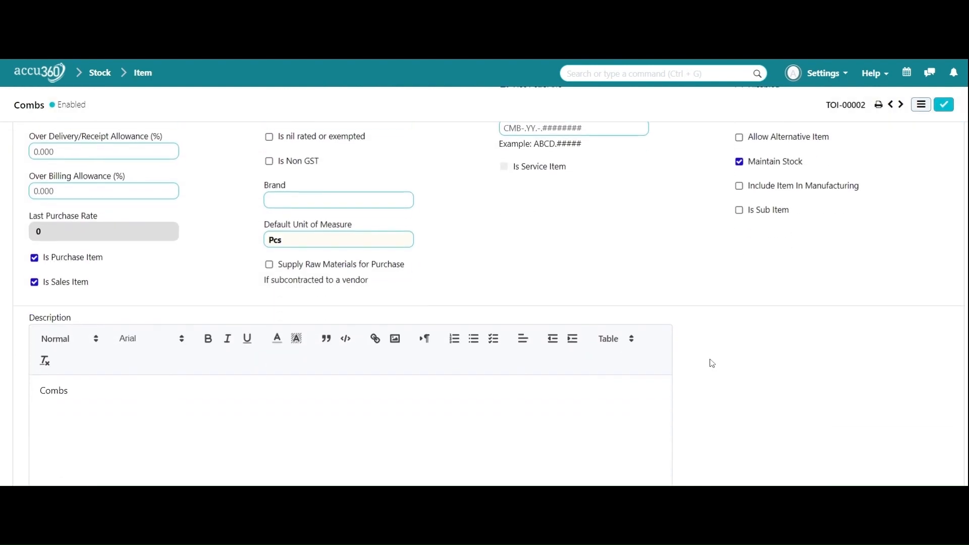
scroll(711, 362, "down", 8)
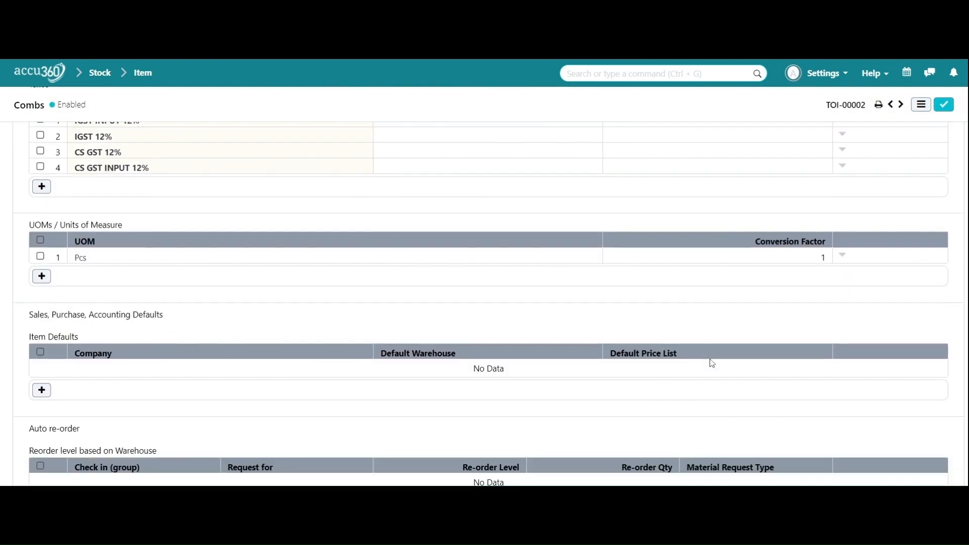
scroll(711, 362, "up", 2)
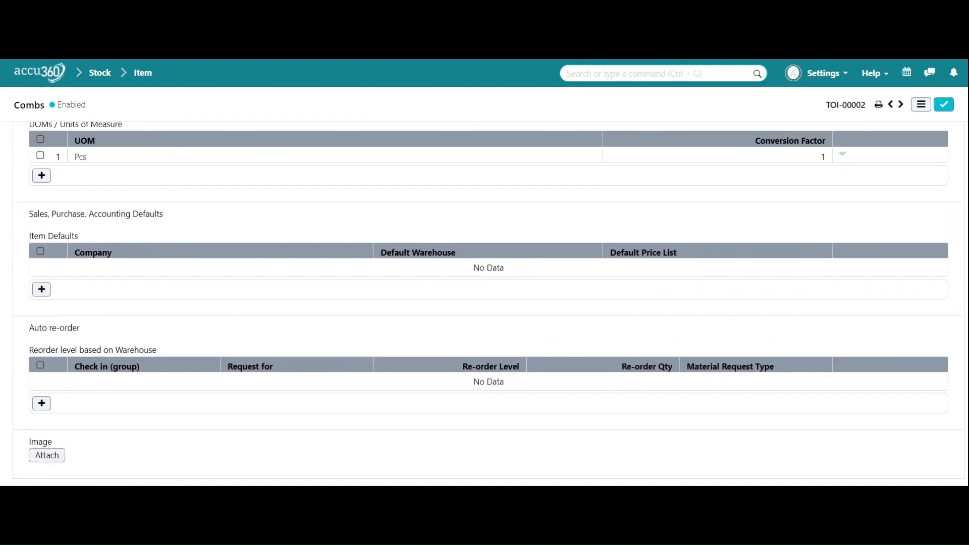
scroll(711, 360, "up", 5)
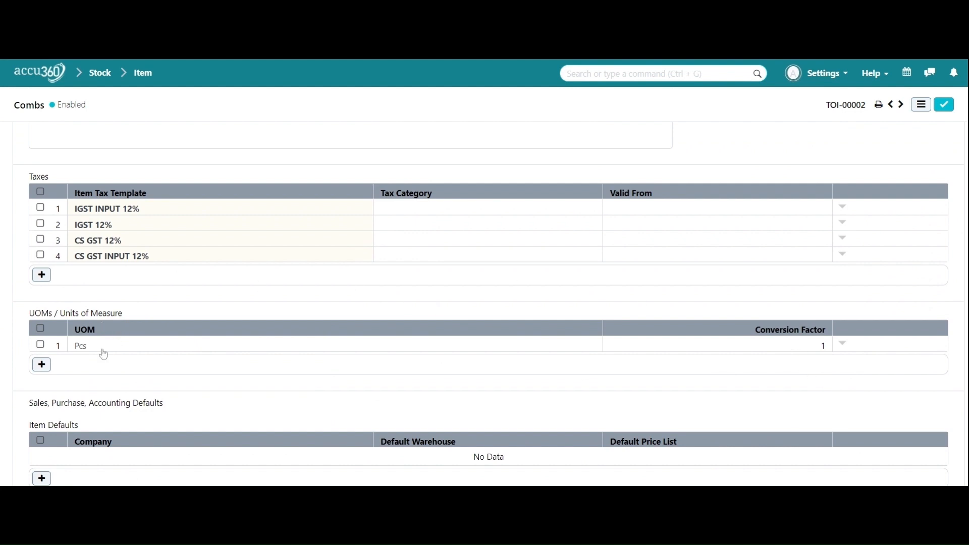
left_click(42, 364)
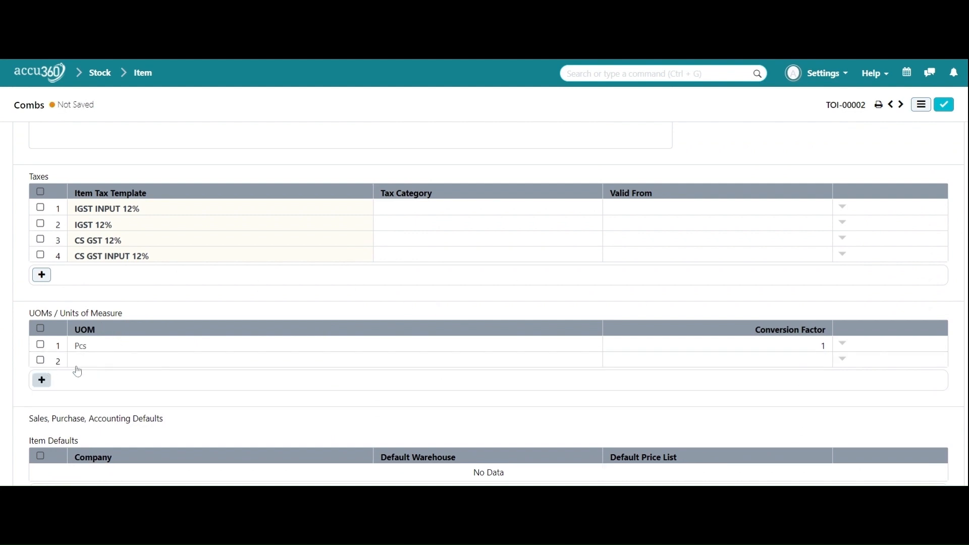
left_click(144, 364)
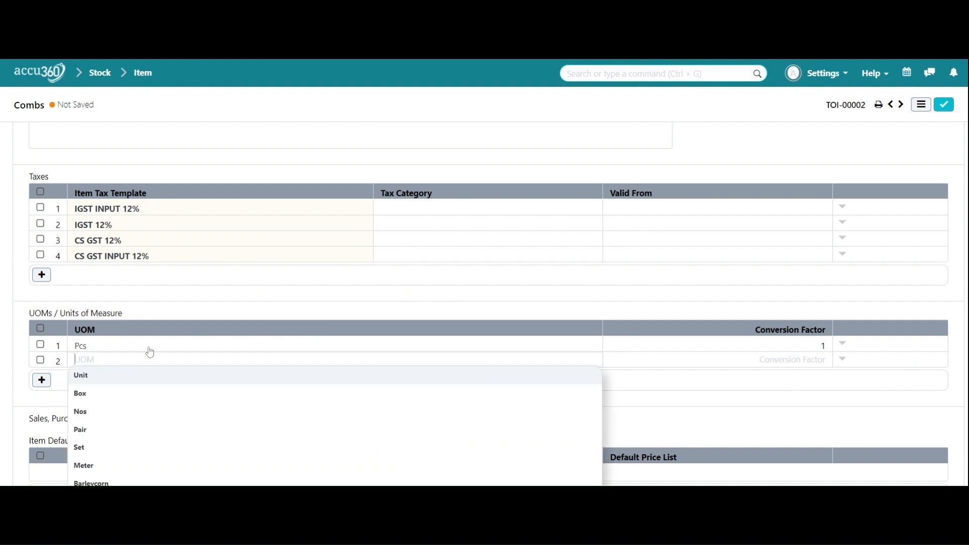
type("box")
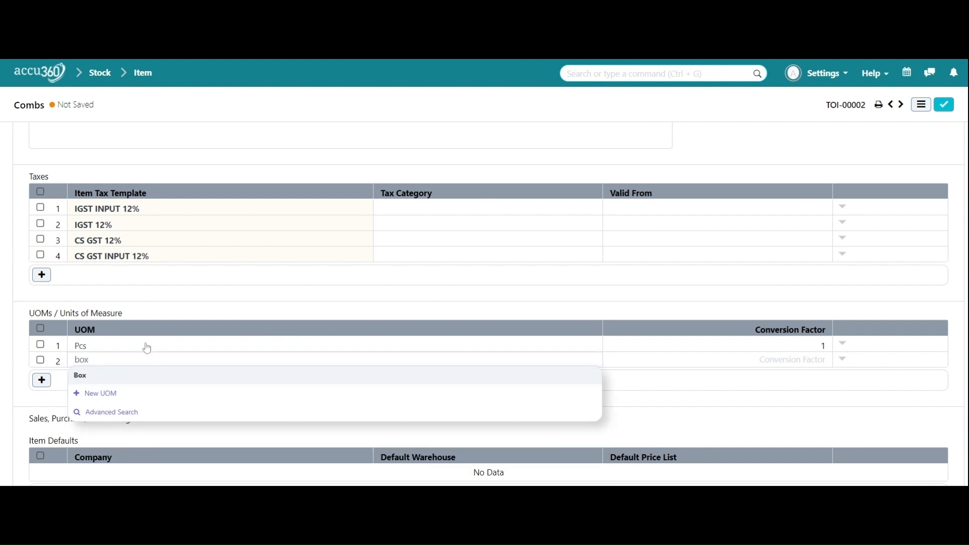
left_click(121, 379)
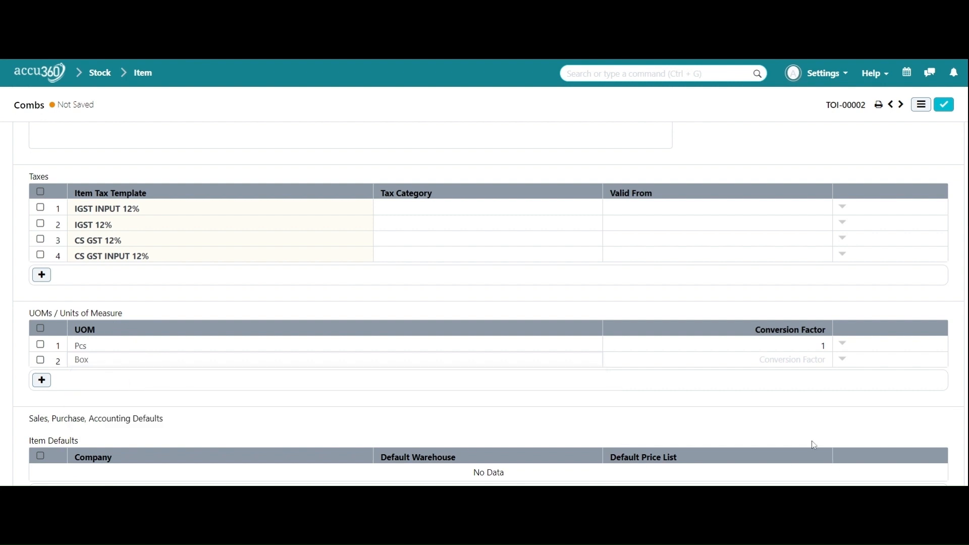
left_click(788, 360)
type("15")
Add a third units-of-measure row and create and save a new UOM named "cartons" for it.
left_click(42, 381)
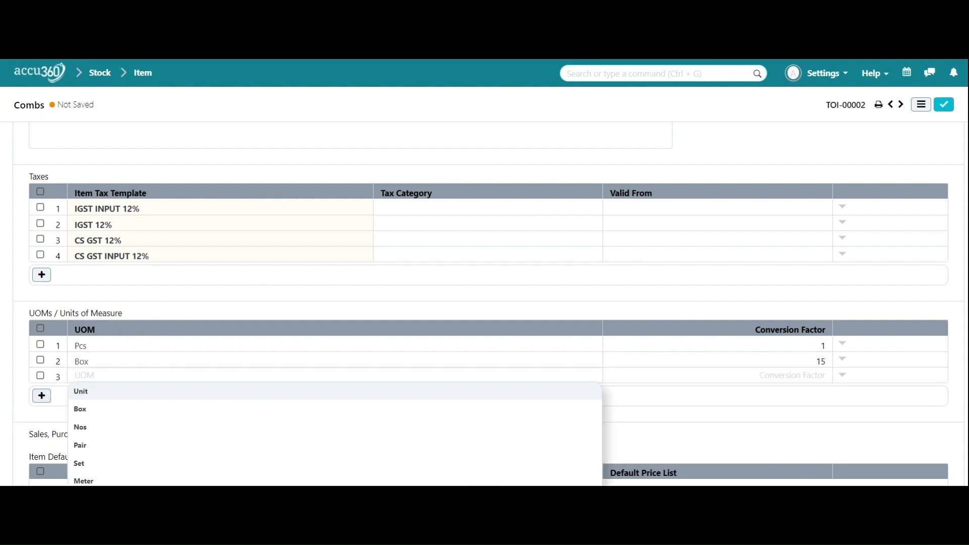
type("ca")
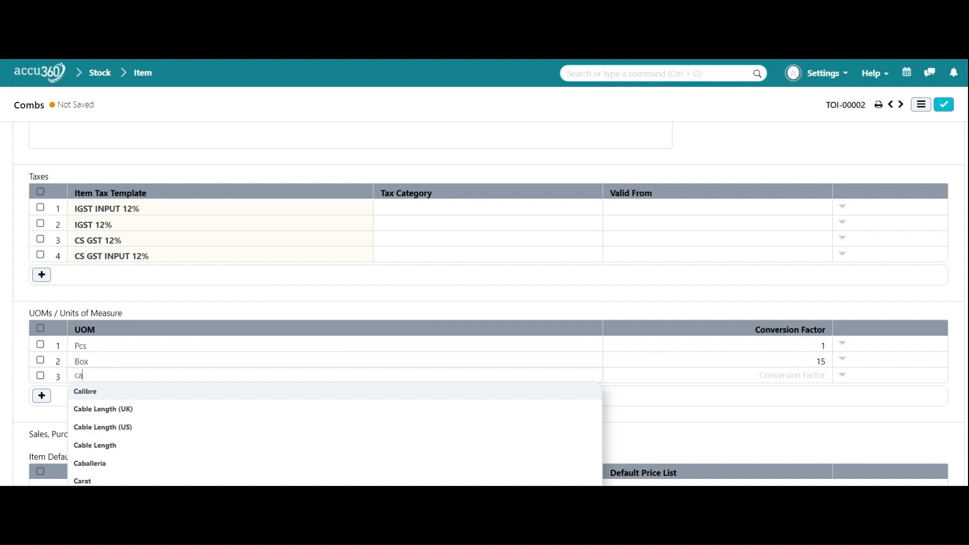
type("t")
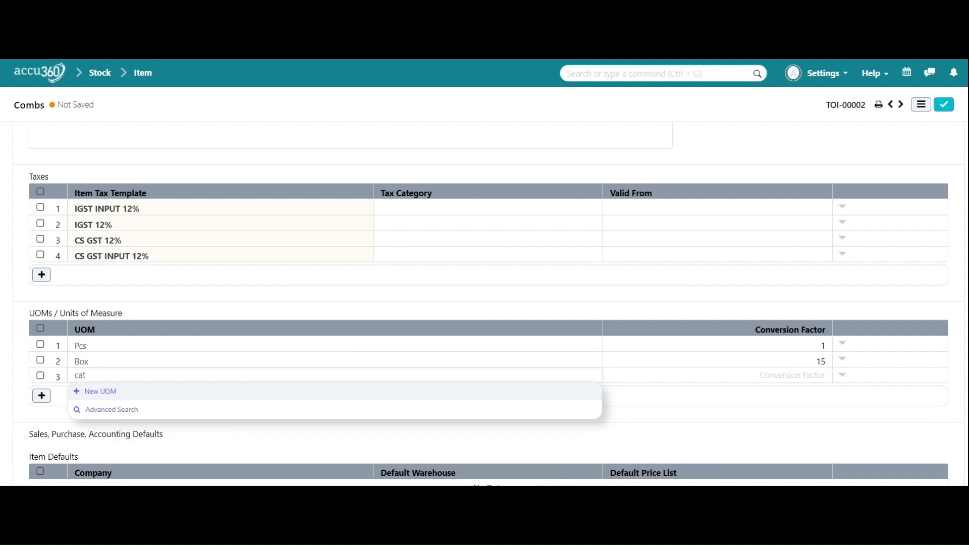
key("BackSpace")
type("rtoo")
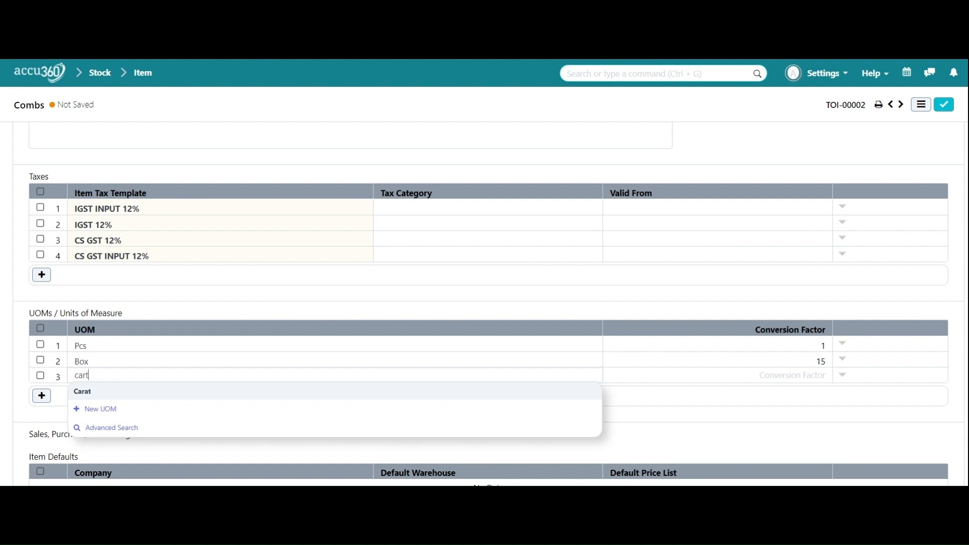
key("BackSpace")
type("ns")
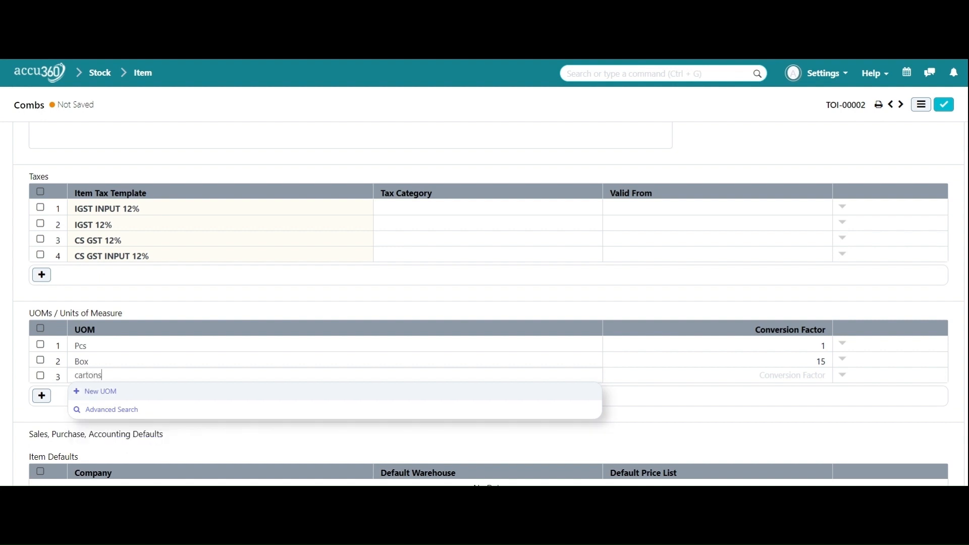
left_click(129, 392)
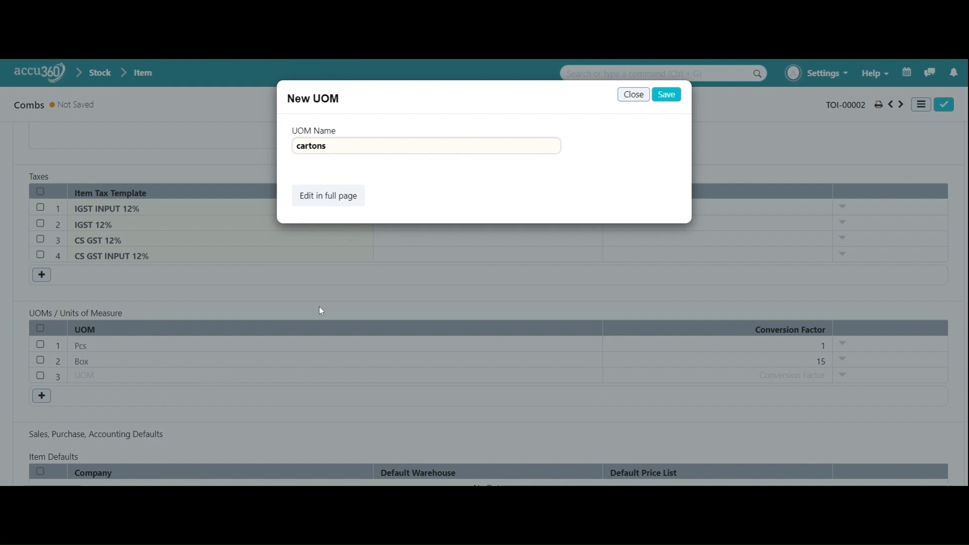
left_click(666, 95)
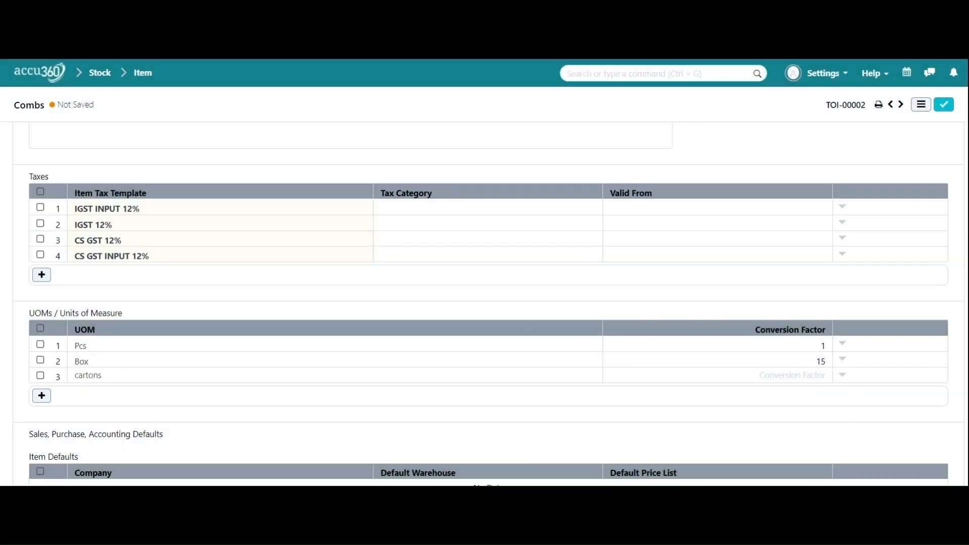
Set the conversion factor of cartons to 30 and save the Combs item.
type("30")
left_click(944, 106)
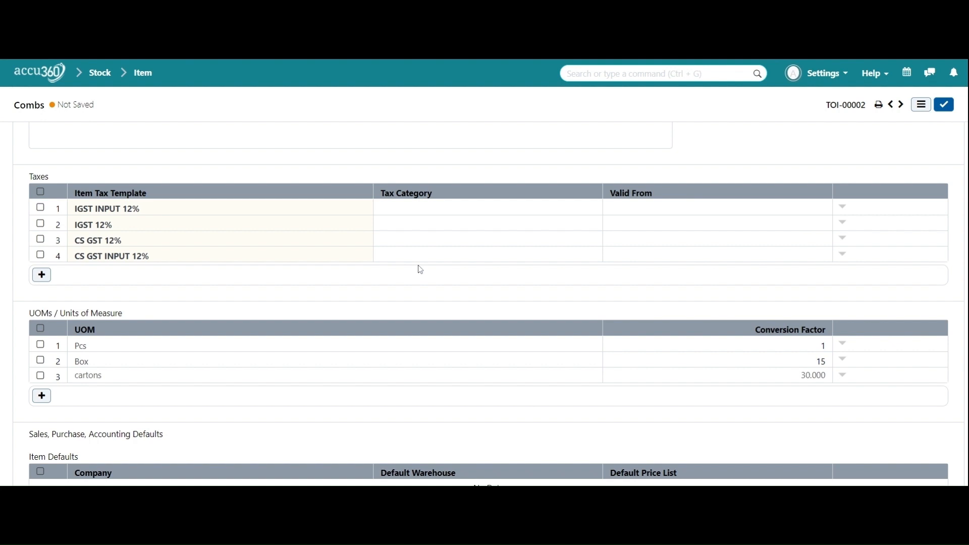
left_click(944, 107)
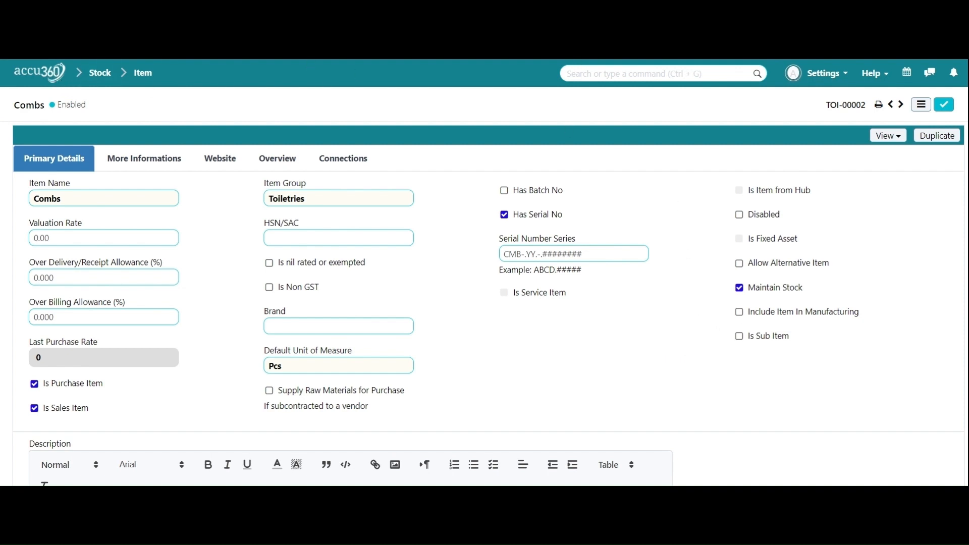
Go to the Purchase Invoice list and start a new purchase invoice.
left_click(605, 73)
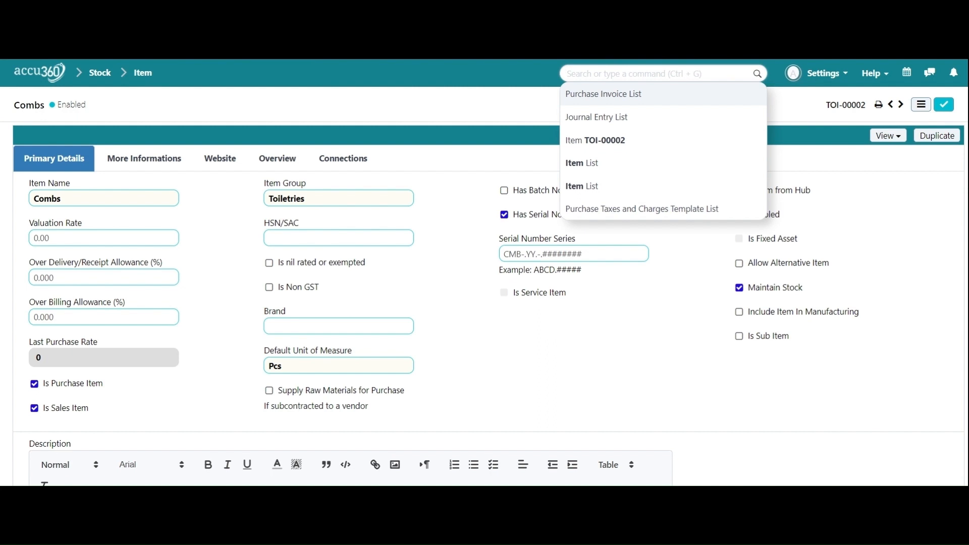
key("Escape")
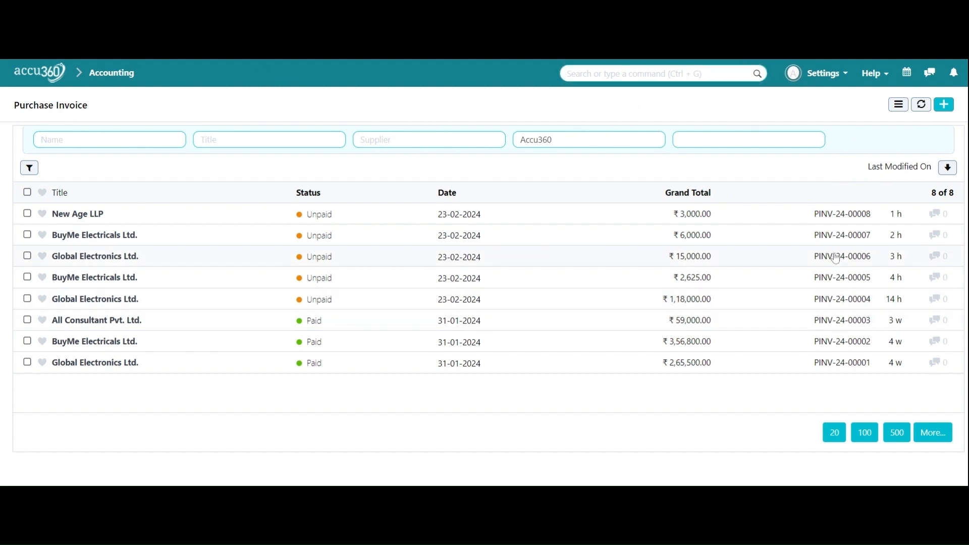
left_click(940, 105)
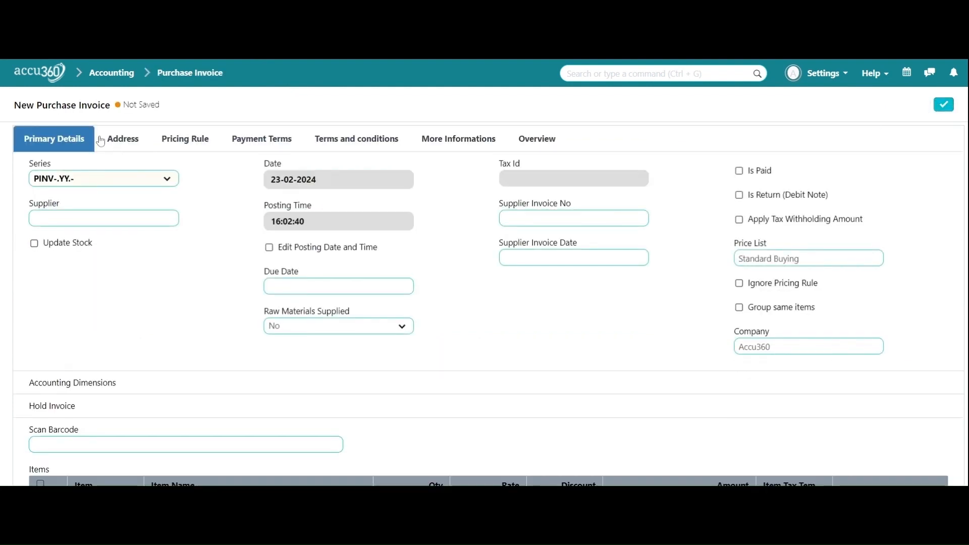
Change the invoice's shipping address to the Delhi address, Accu 360-Billing.
left_click(127, 159)
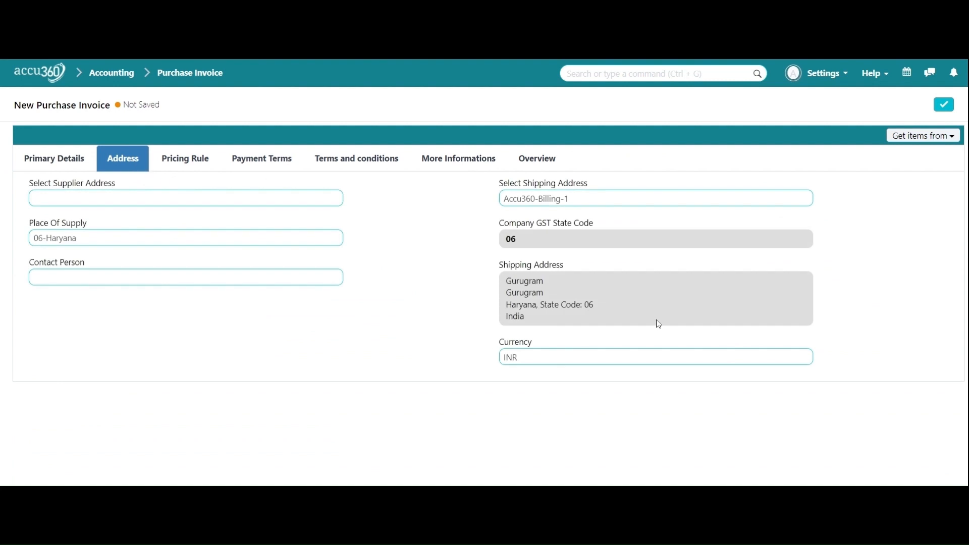
left_click_drag(570, 199, 460, 190)
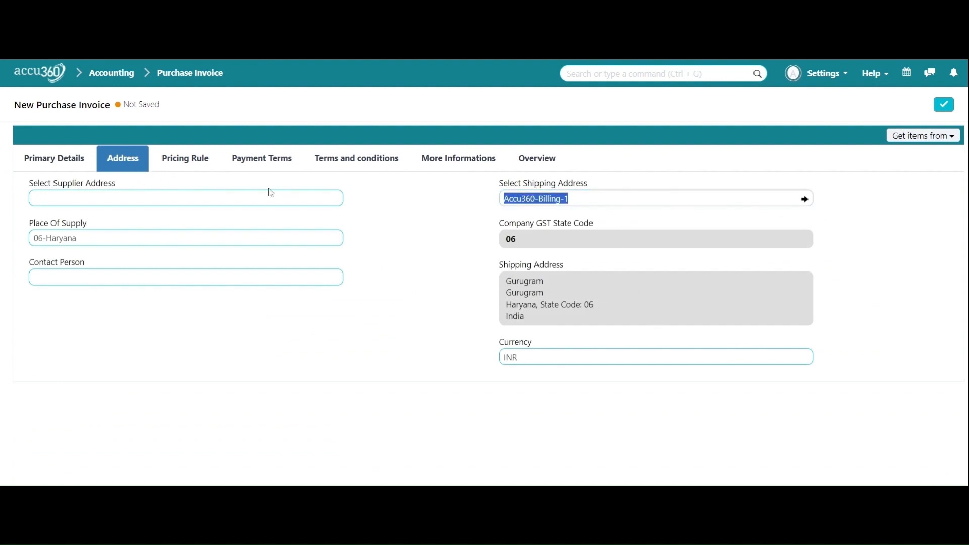
key("BackSpace")
type("del")
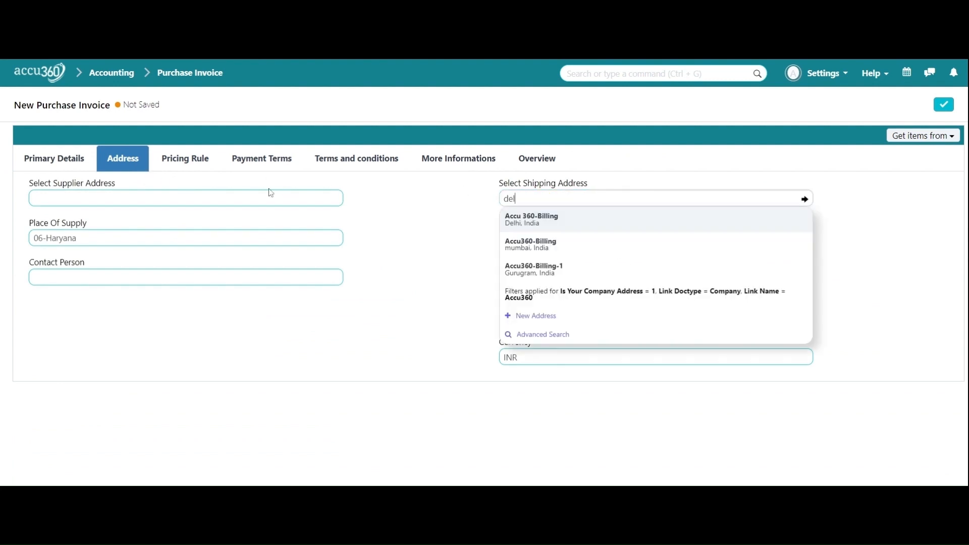
left_click(540, 222)
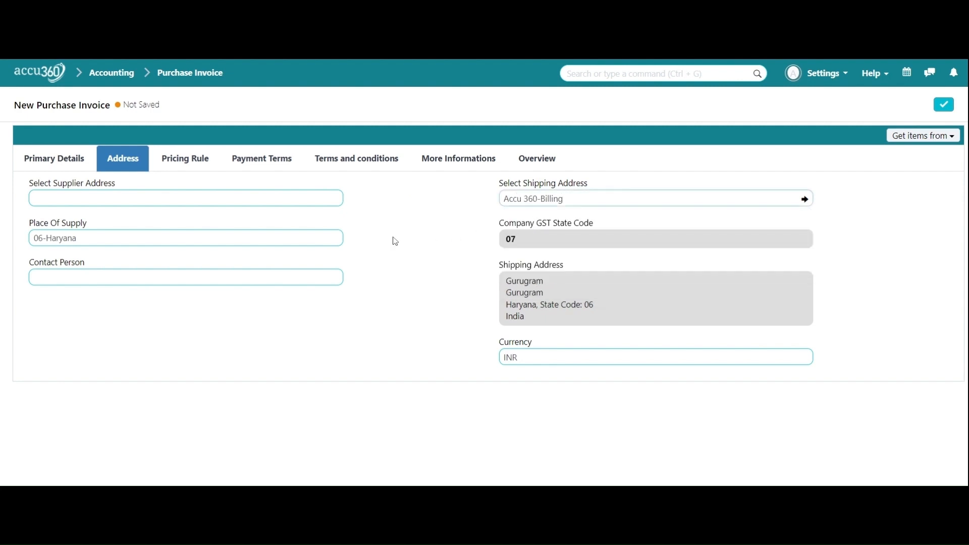
Select Global Electronics Ltd. as the supplier in the invoice's primary details.
left_click(75, 157)
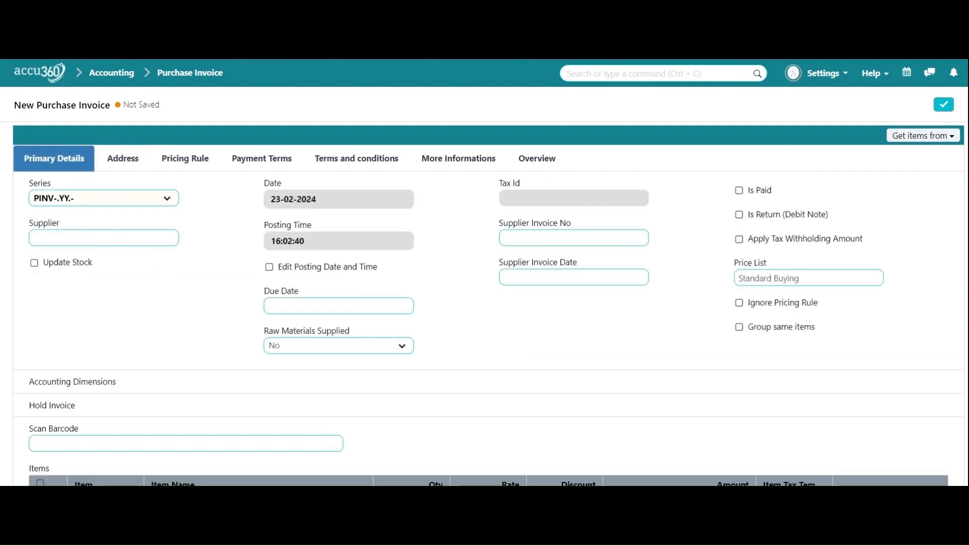
left_click(103, 237)
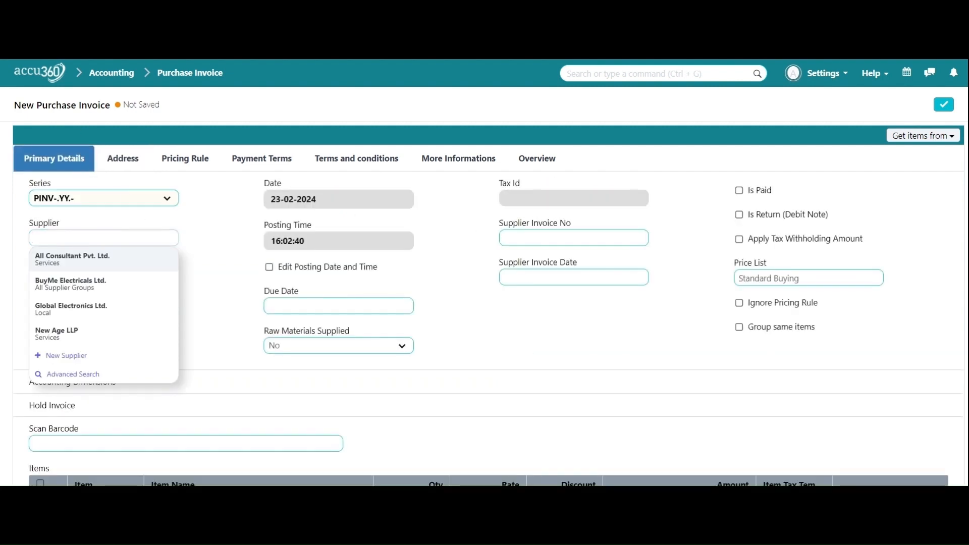
left_click(136, 313)
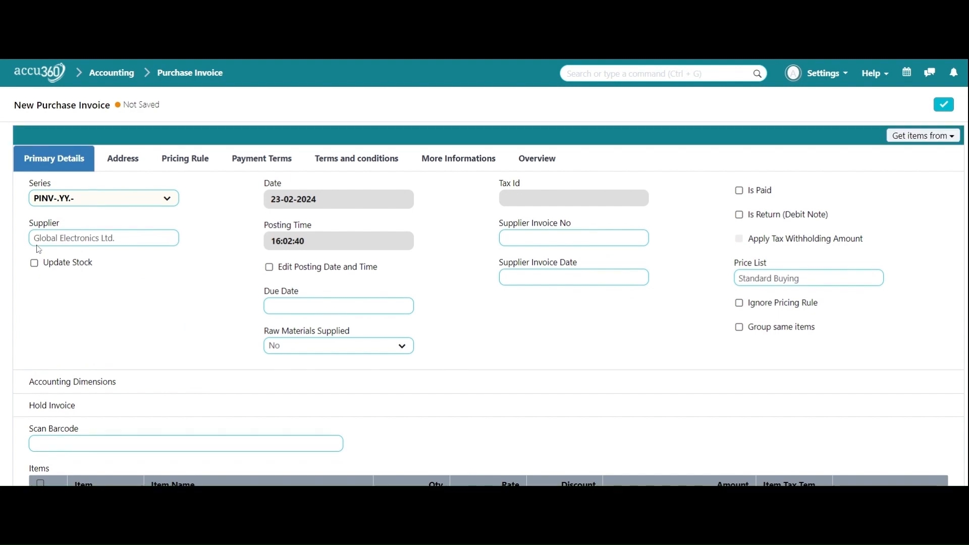
Enable Update Stock on the invoice and set the accepted warehouse to East Delhi - A3.
left_click(35, 263)
left_click(34, 301)
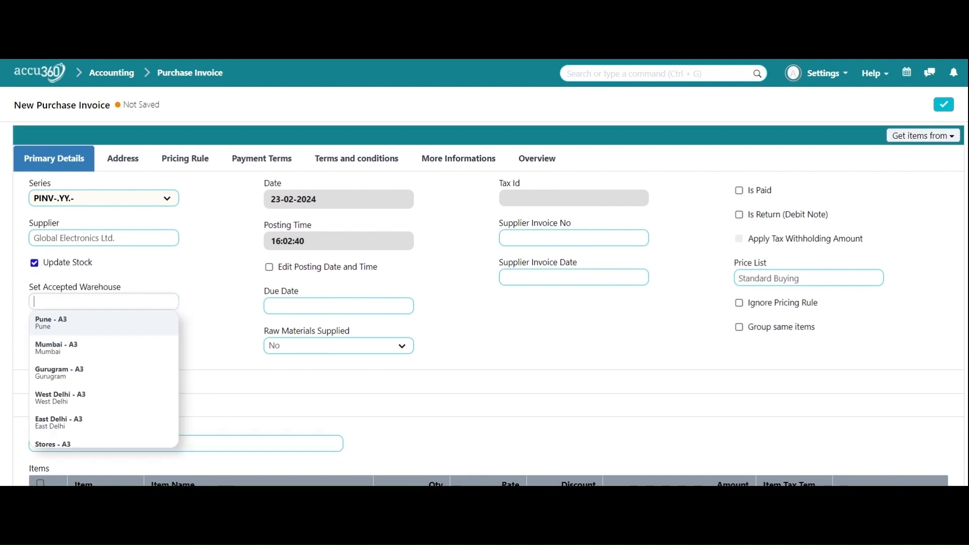
type("eas")
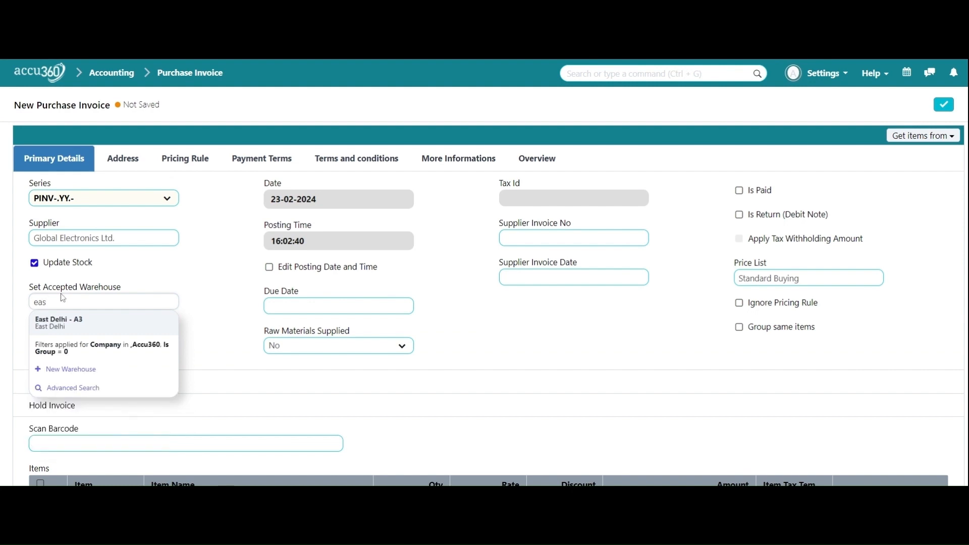
left_click(71, 322)
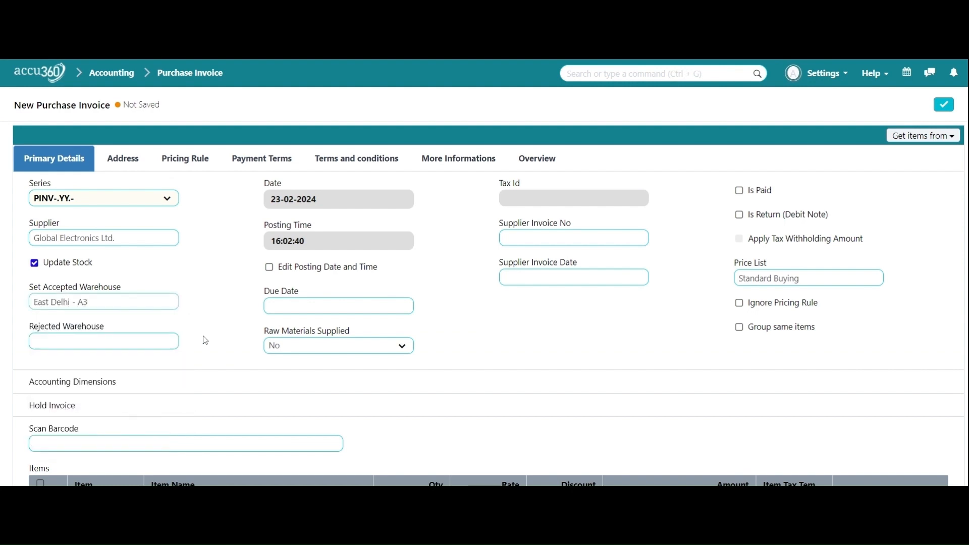
Set the Branch accounting dimension of the purchase invoice to Delhi.
scroll(635, 407, "down", 1)
scroll(251, 372, "down", 1)
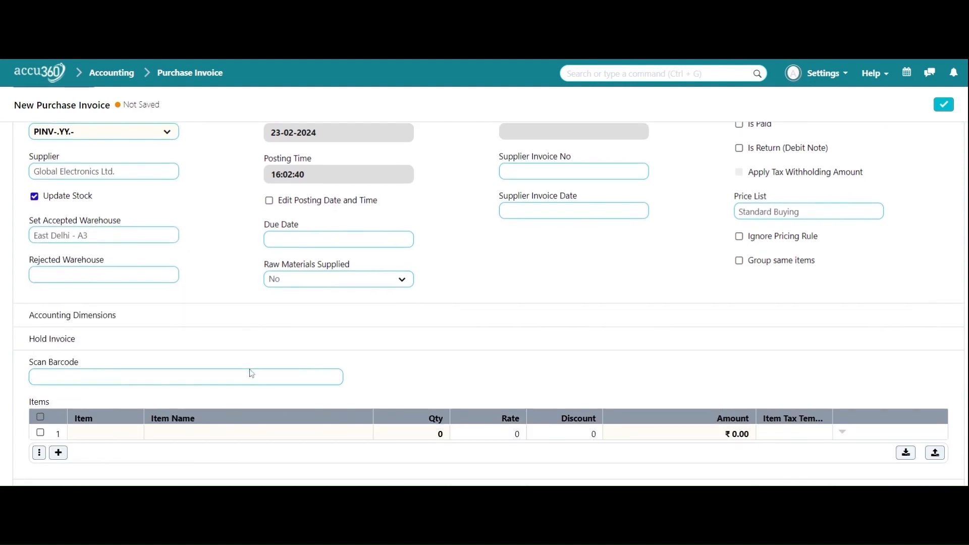
left_click(255, 256)
left_click(526, 298)
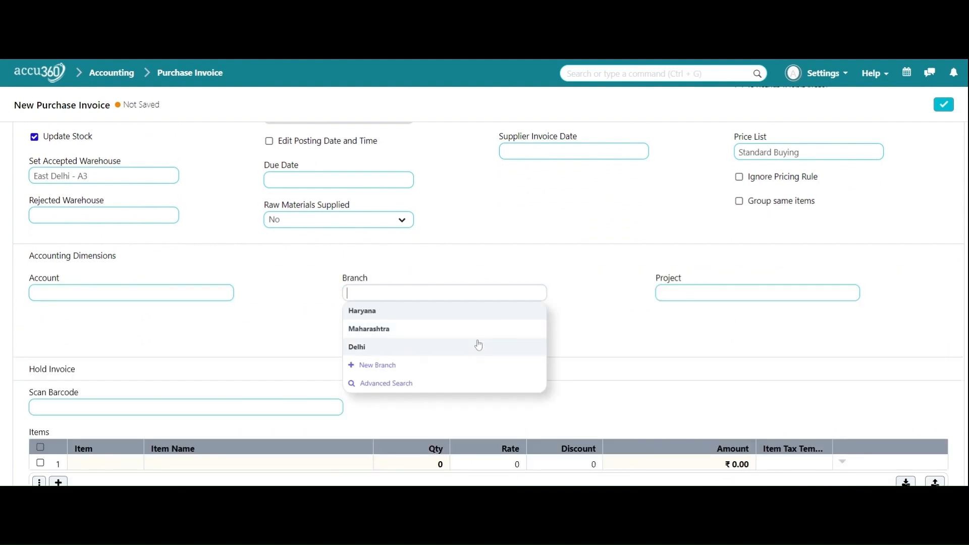
left_click(476, 345)
Add the Combs item (TOI-00002) to the first row of the invoice's items table with a quantity of 2.
scroll(594, 348, "down", 3)
scroll(596, 349, "up", 1)
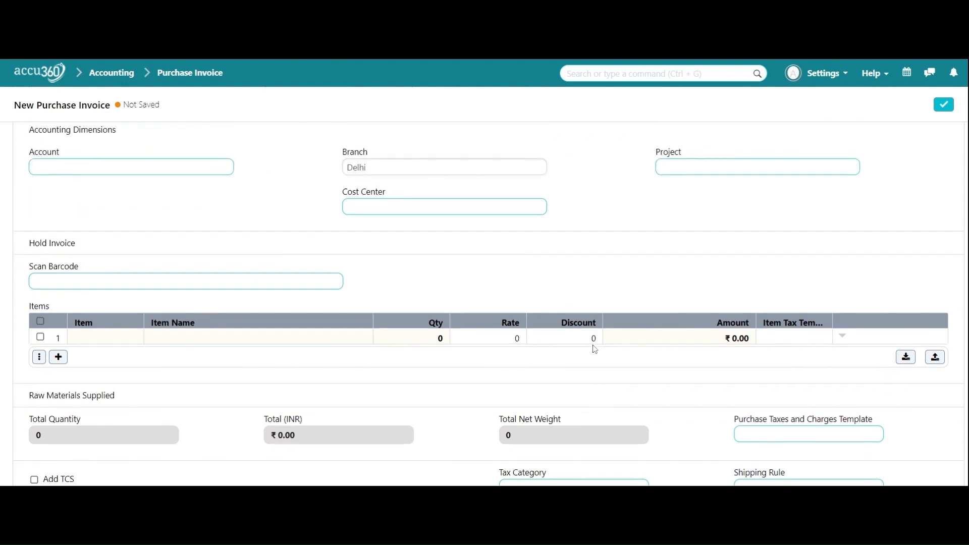
left_click(94, 341)
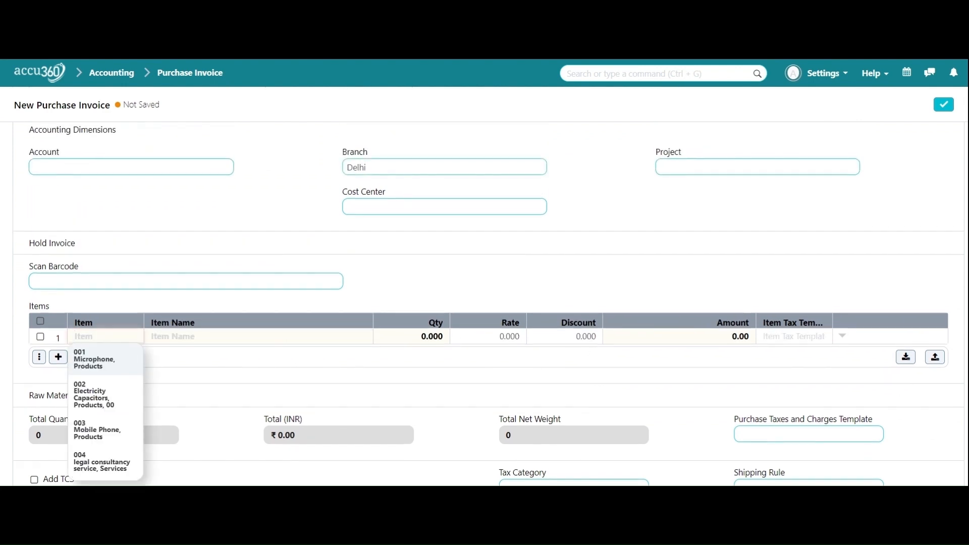
type("com")
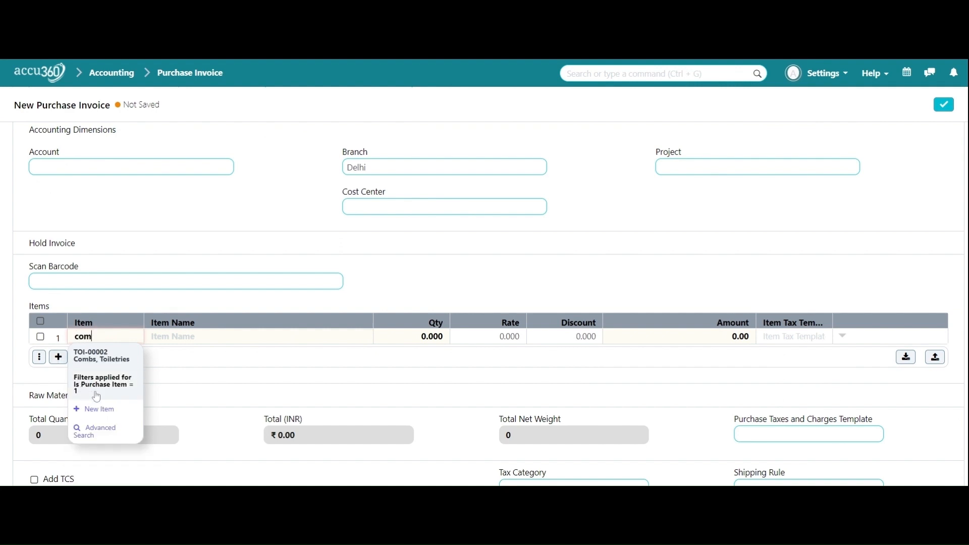
left_click(102, 356)
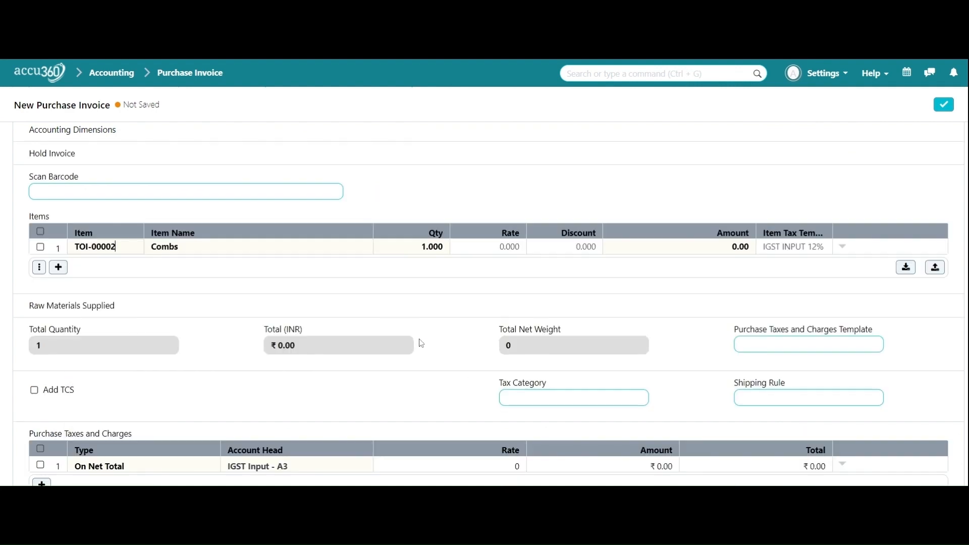
left_click(432, 247)
type("2")
Change the Combs row's item tax template to CS GST INPUT 12% and set its rate to 5000.
left_click(669, 287)
key("ctrl+a")
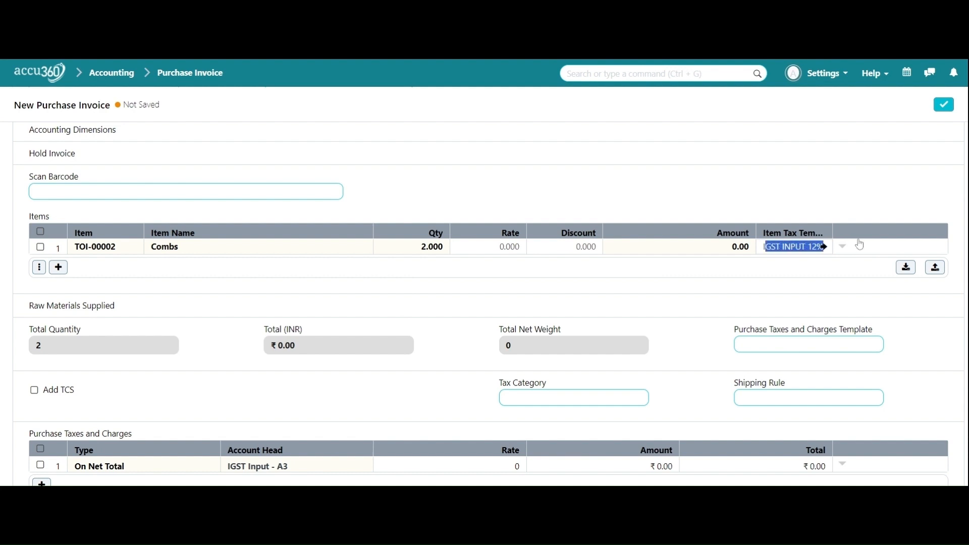
key("BackSpace")
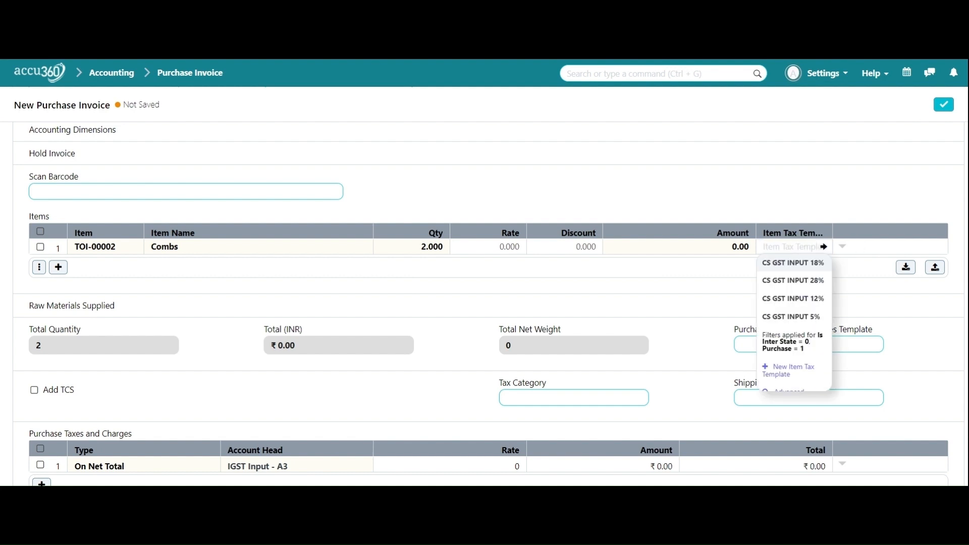
left_click(810, 309)
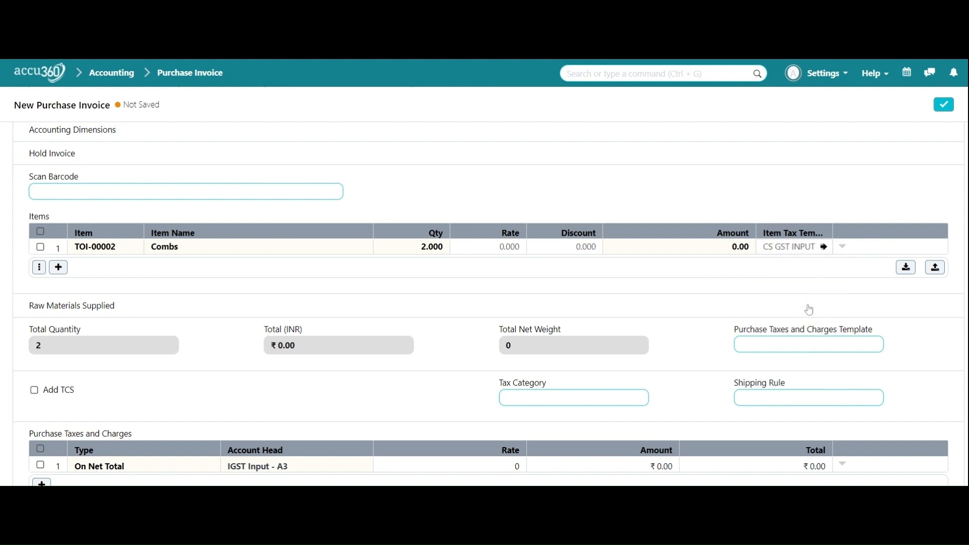
left_click(510, 246)
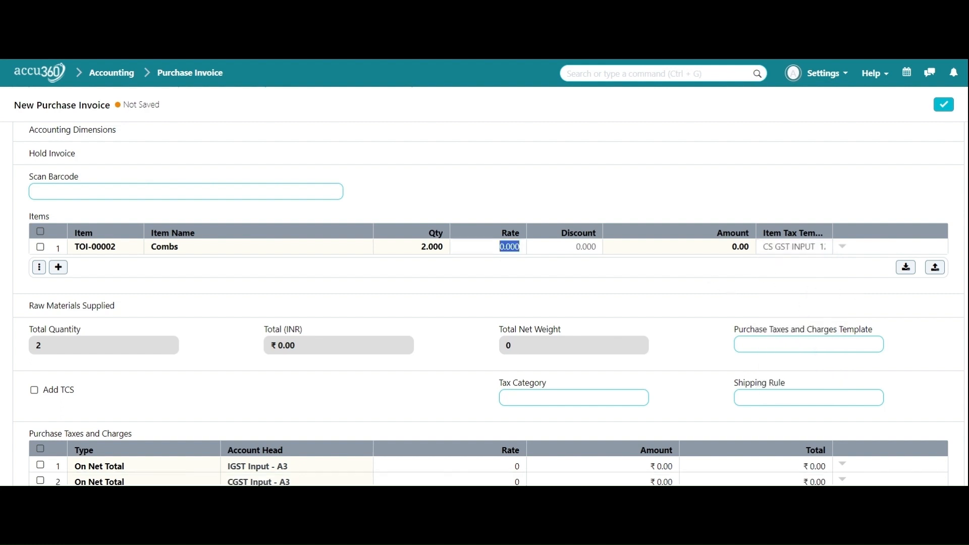
type("5000")
left_click(494, 286)
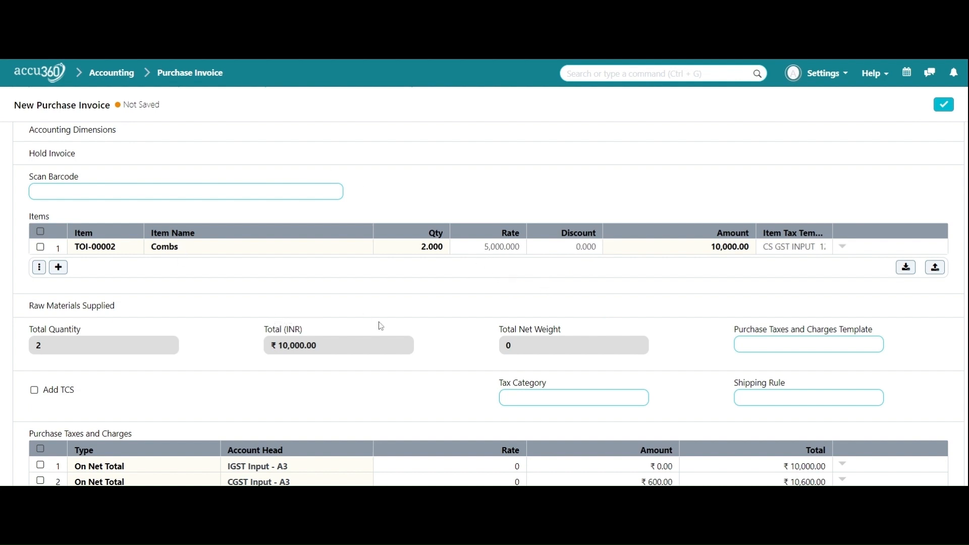
Change the unit of measure to Box in the Combs row's details and close the row editor.
left_click(843, 247)
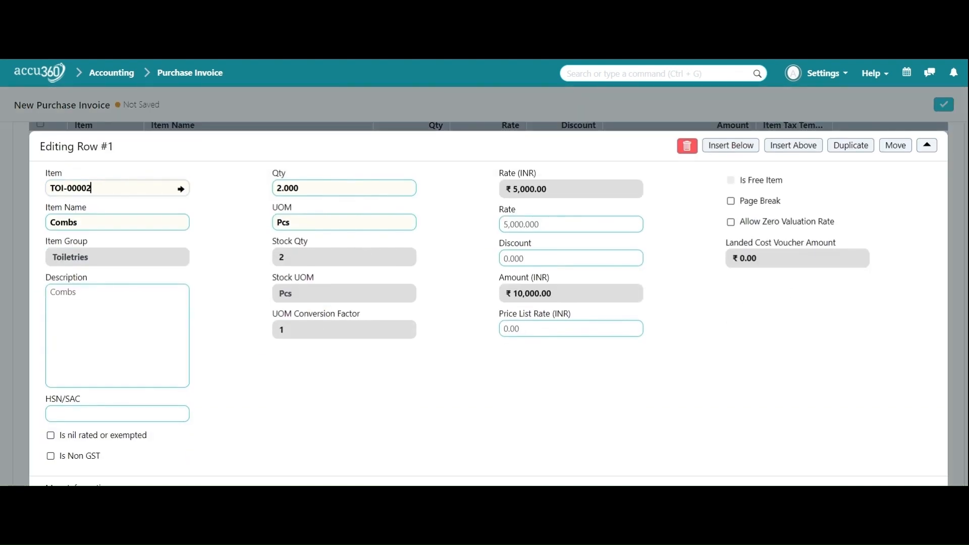
left_click_drag(313, 223, 240, 218)
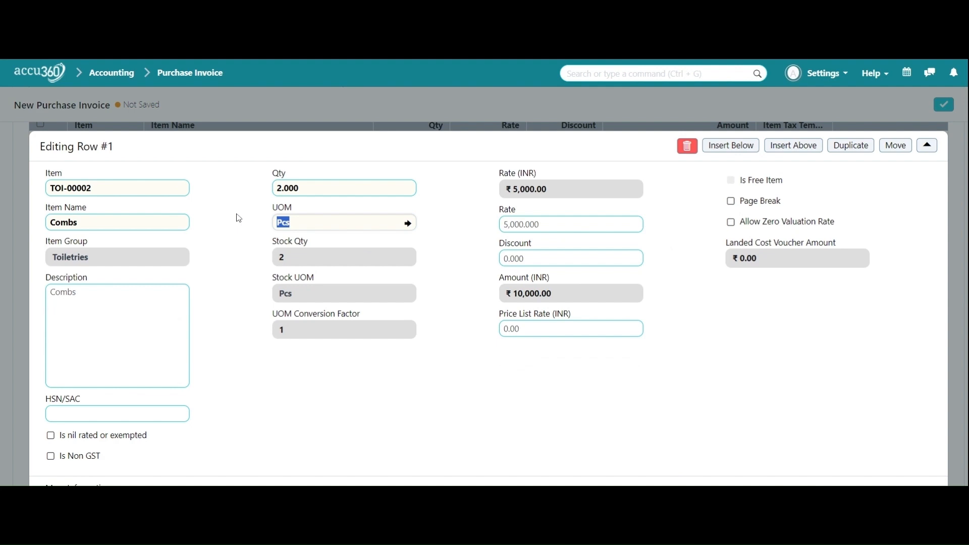
key("BackSpace")
type("bo")
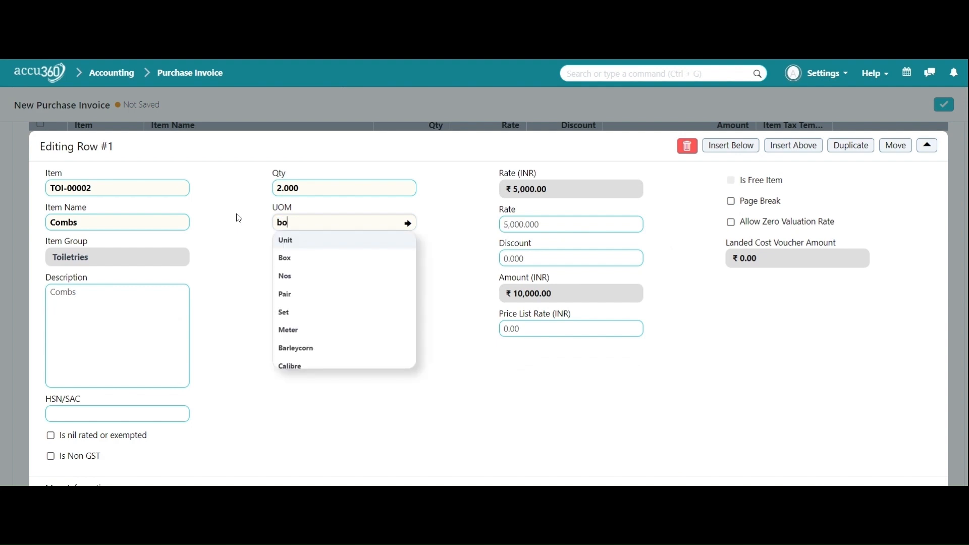
type("x")
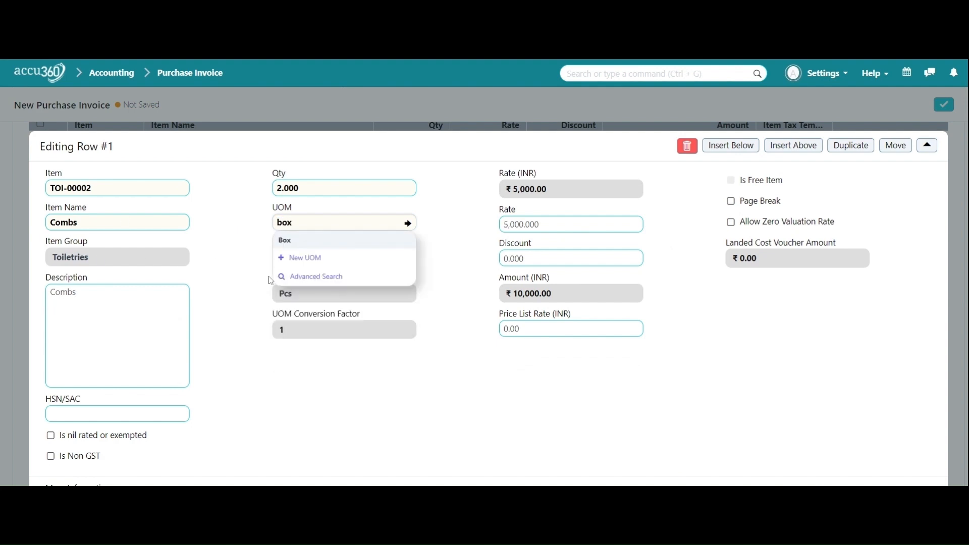
left_click(313, 240)
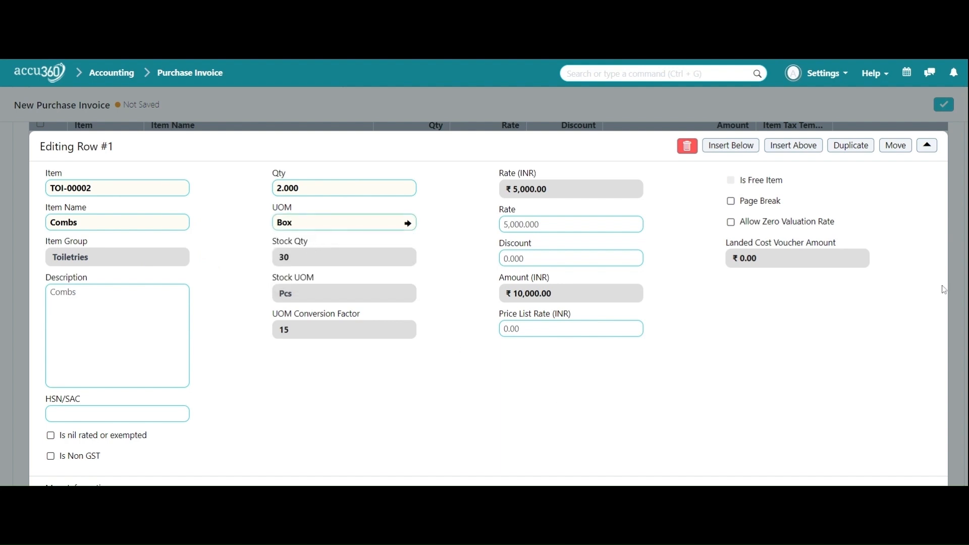
left_click(571, 125)
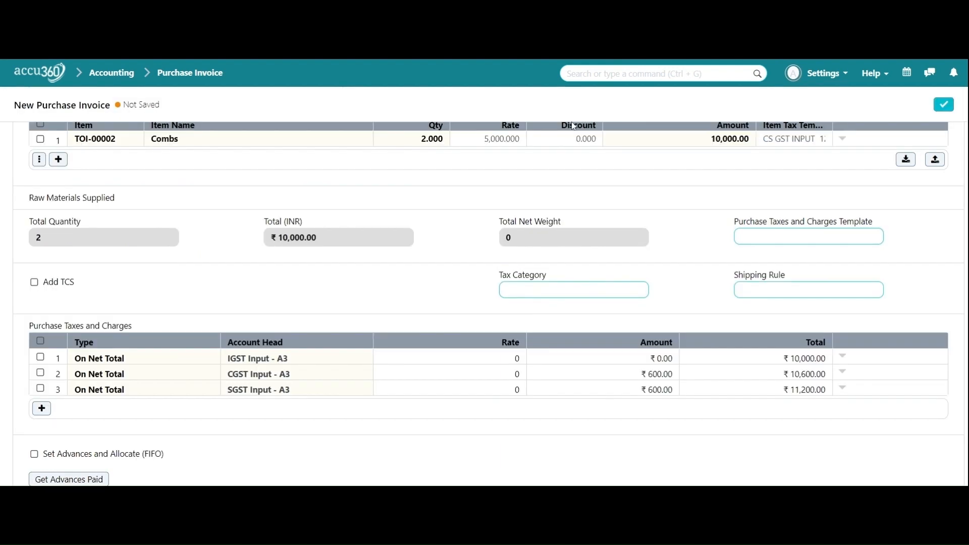
Delete the IGST Input - A3 row from the Purchase Taxes and Charges table.
scroll(447, 371, "down", 2)
scroll(451, 360, "down", 2)
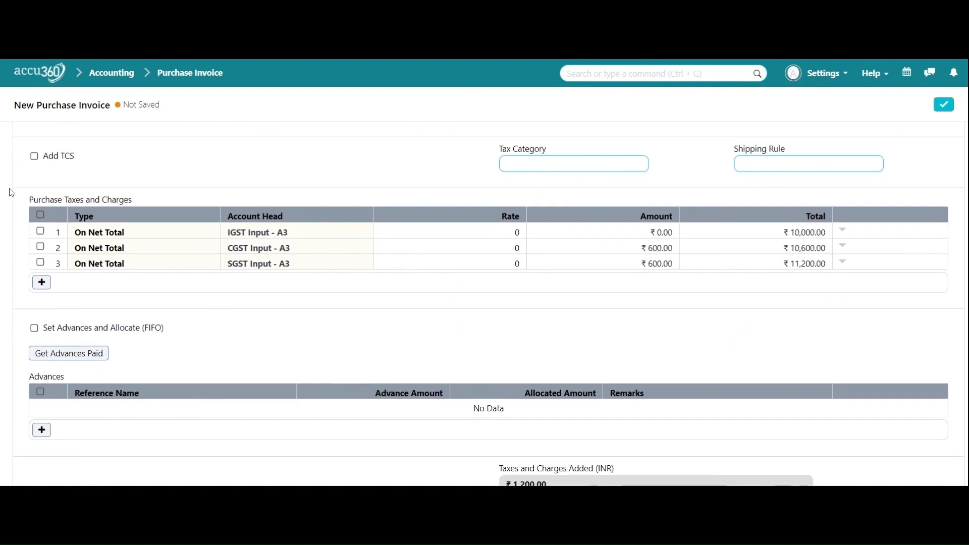
left_click(41, 232)
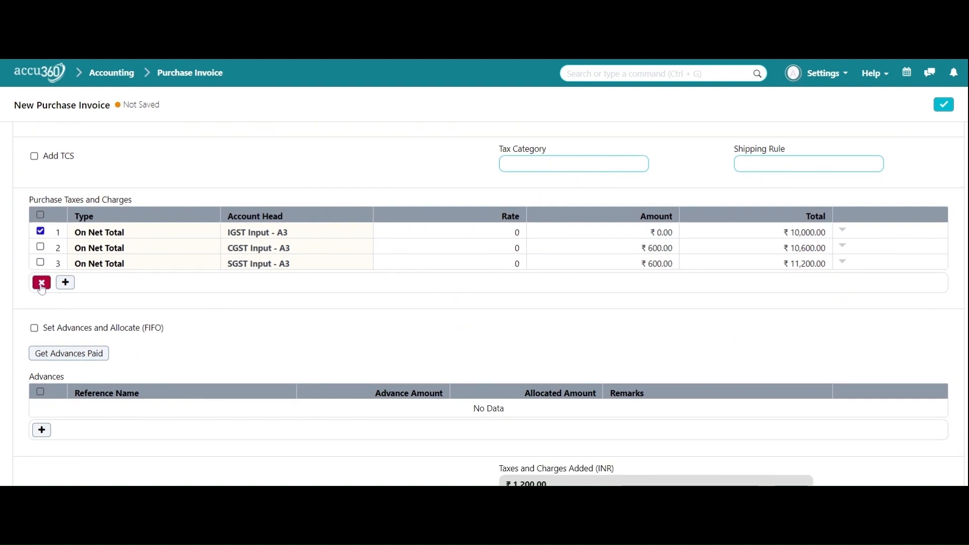
left_click(42, 282)
Check the invoice totals and try to save the purchase invoice.
scroll(333, 384, "down", 5)
scroll(333, 378, "down", 3)
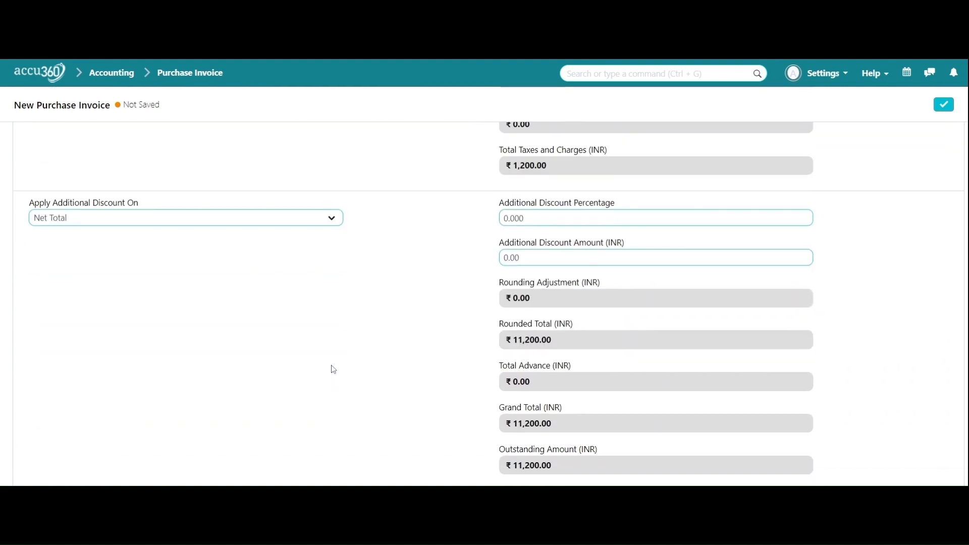
scroll(328, 371, "up", 12)
scroll(396, 366, "up", 3)
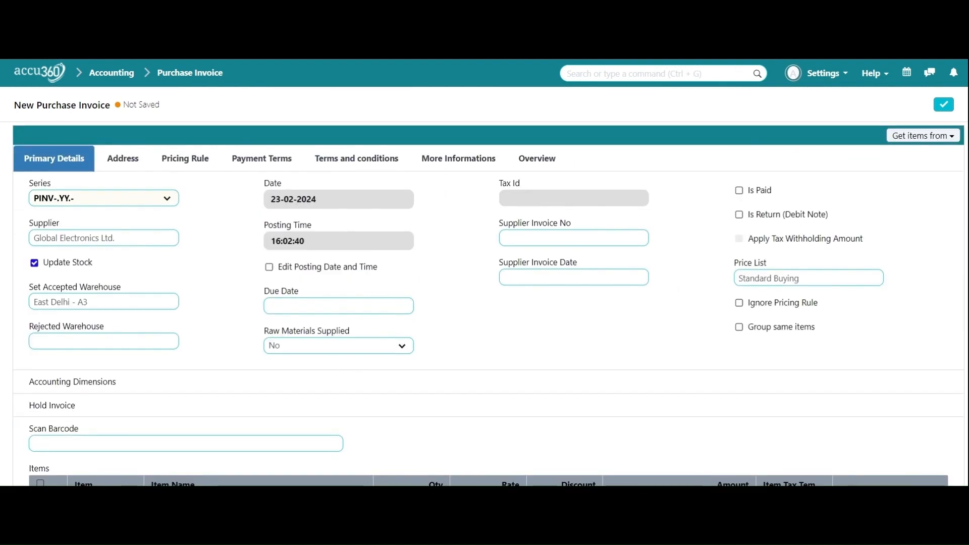
left_click(942, 106)
left_click(596, 95)
Set the invoice's Credit To account to Creditors - A3 and return to its primary details.
left_click(467, 159)
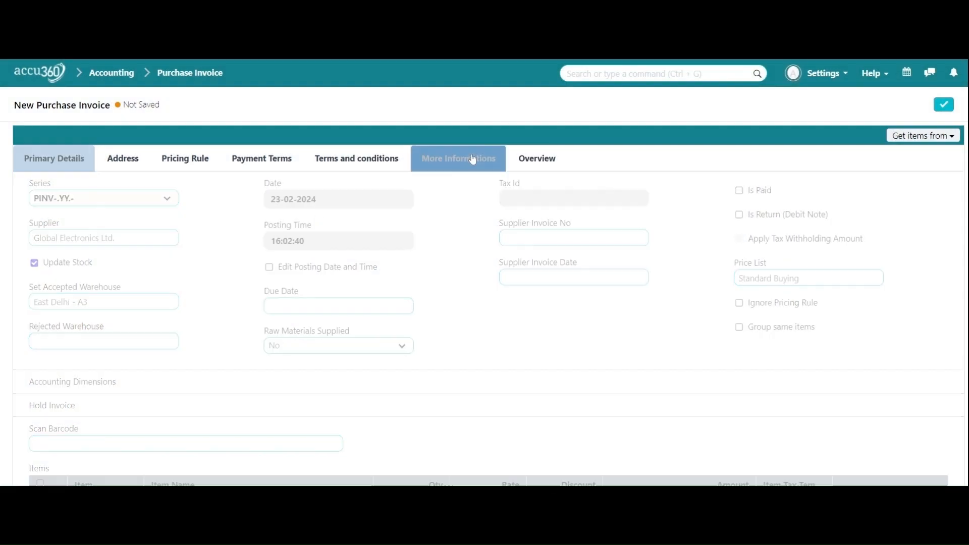
left_click(34, 198)
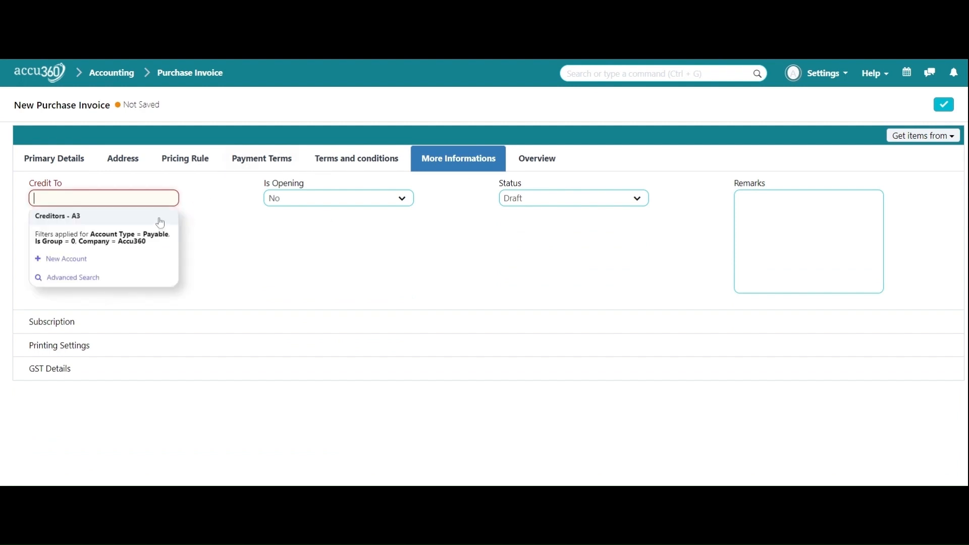
left_click(161, 216)
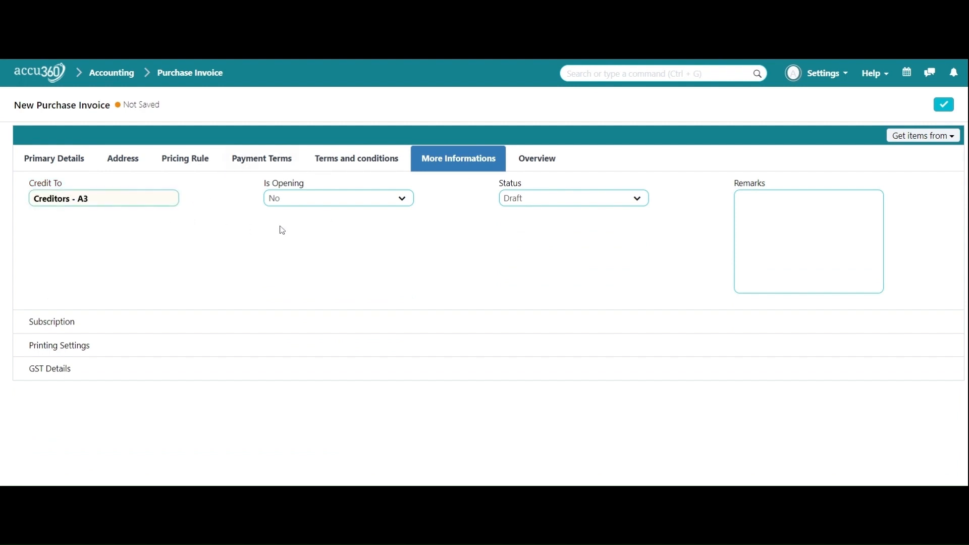
left_click(71, 157)
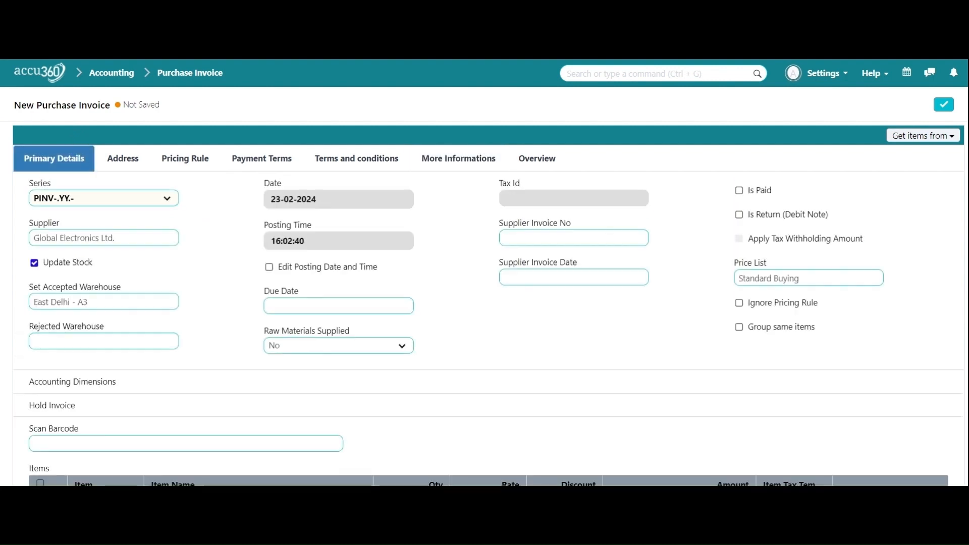
Save the purchase invoice, submit it permanently, and dismiss the list of created serial numbers.
left_click(943, 113)
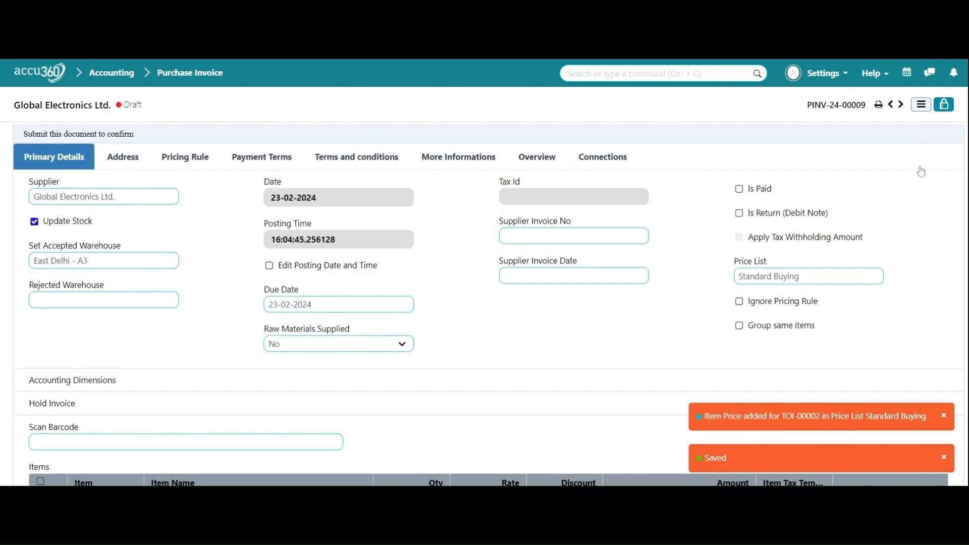
left_click(944, 108)
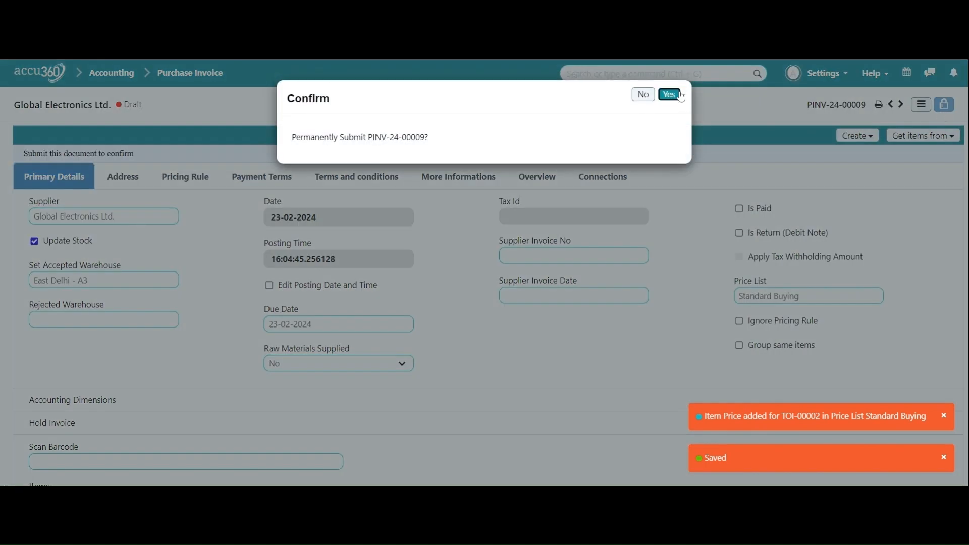
left_click(669, 95)
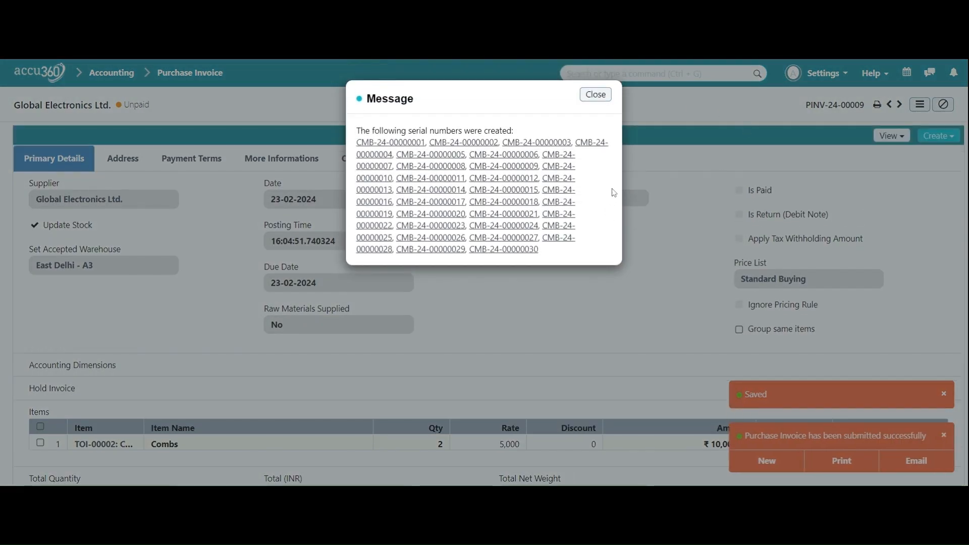
scroll(723, 266, "down", 2)
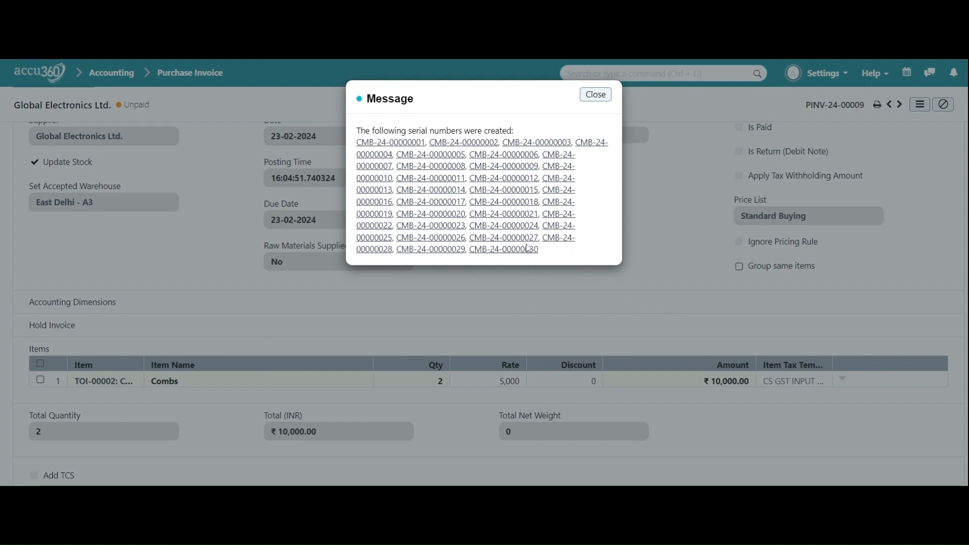
left_click(601, 97)
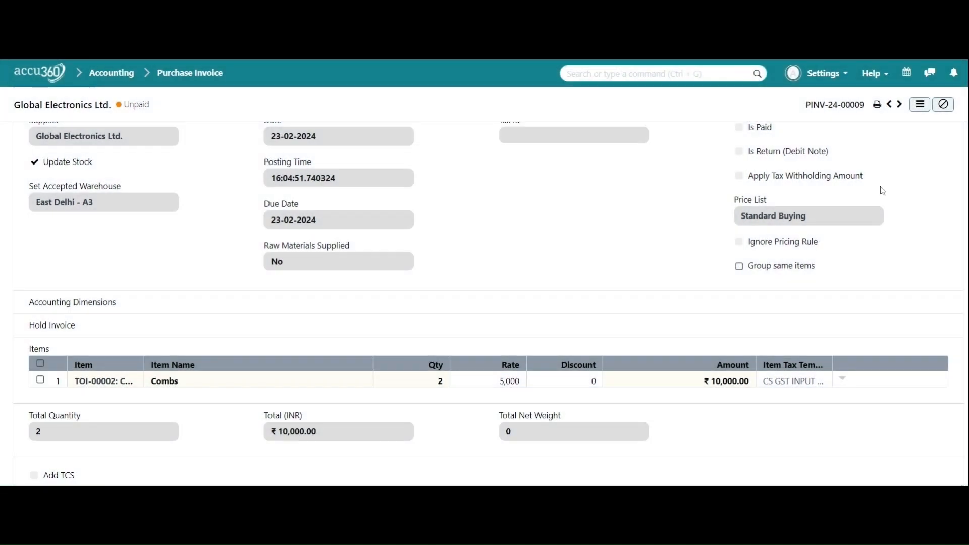
Open the stock ledger for the submitted purchase invoice.
scroll(884, 197, "up", 2)
left_click(892, 136)
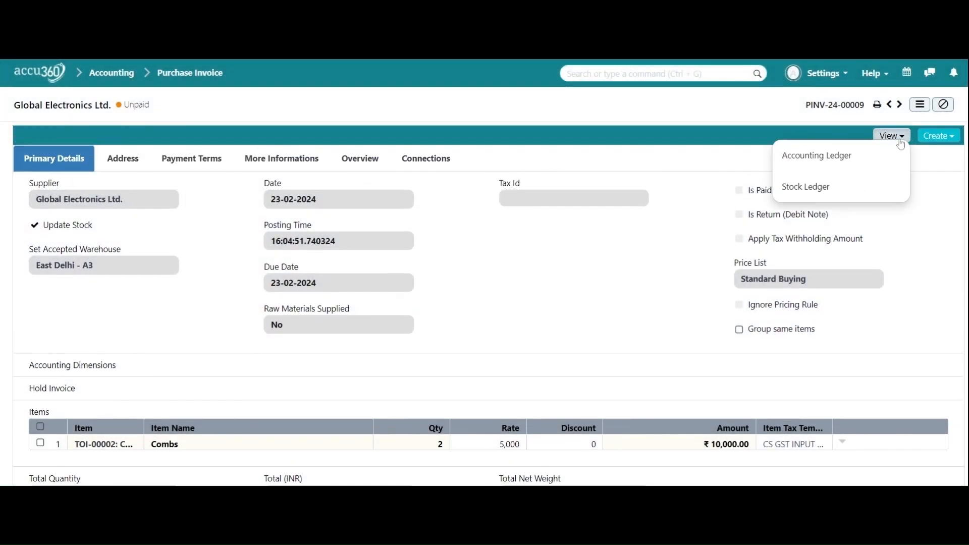
left_click(863, 189)
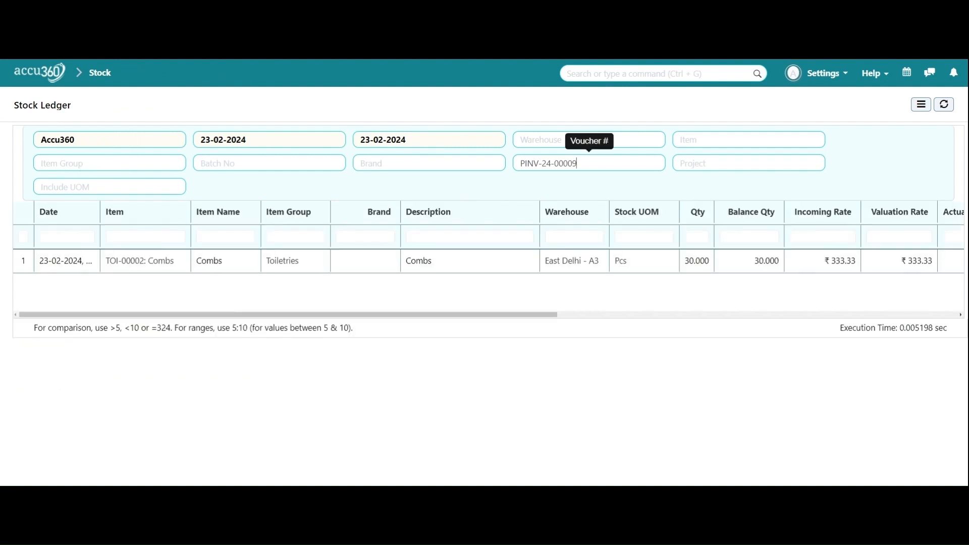
Clear the voucher filter in the stock ledger and filter it by the East Delhi - A3 warehouse.
left_click_drag(577, 163, 360, 206)
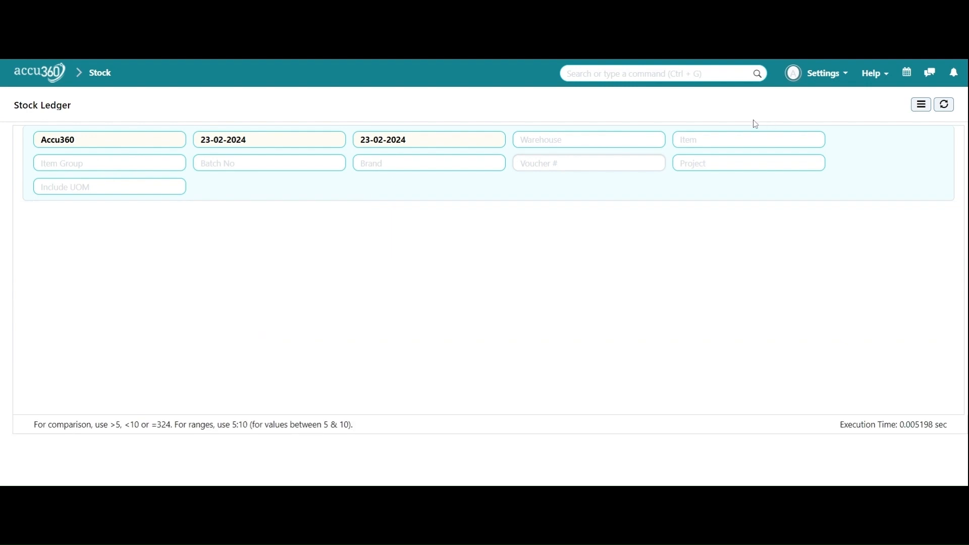
left_click(555, 140)
type("east")
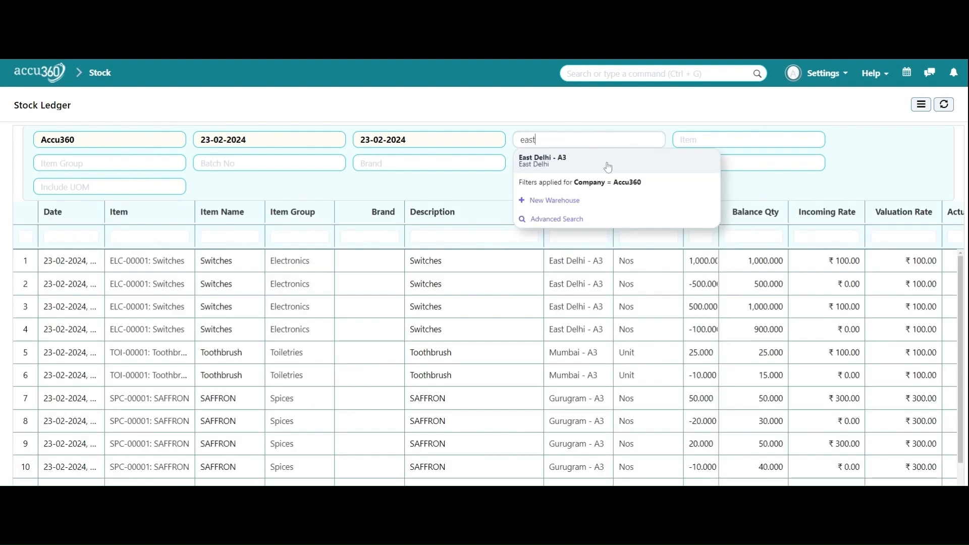
left_click(607, 164)
scroll(561, 333, "down", 1)
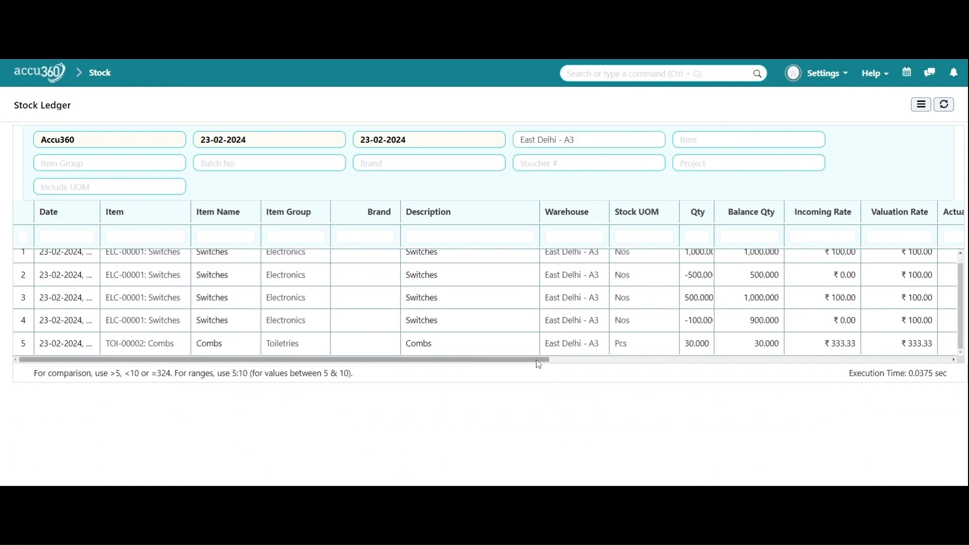
Examine the quantity, rate and value columns of the Combs entry in the stock ledger.
left_click_drag(539, 360, 629, 387)
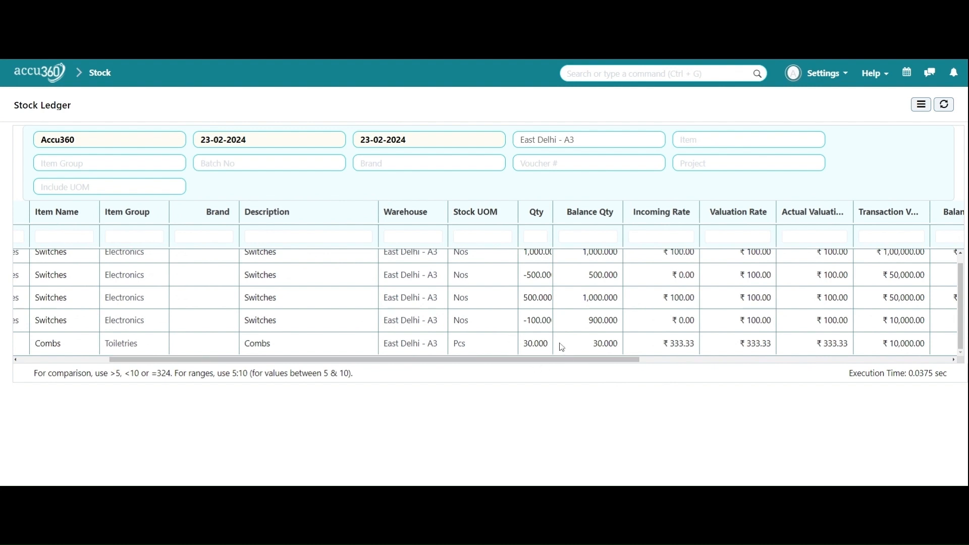
left_click_drag(537, 362, 446, 363)
scroll(469, 353, "up", 1)
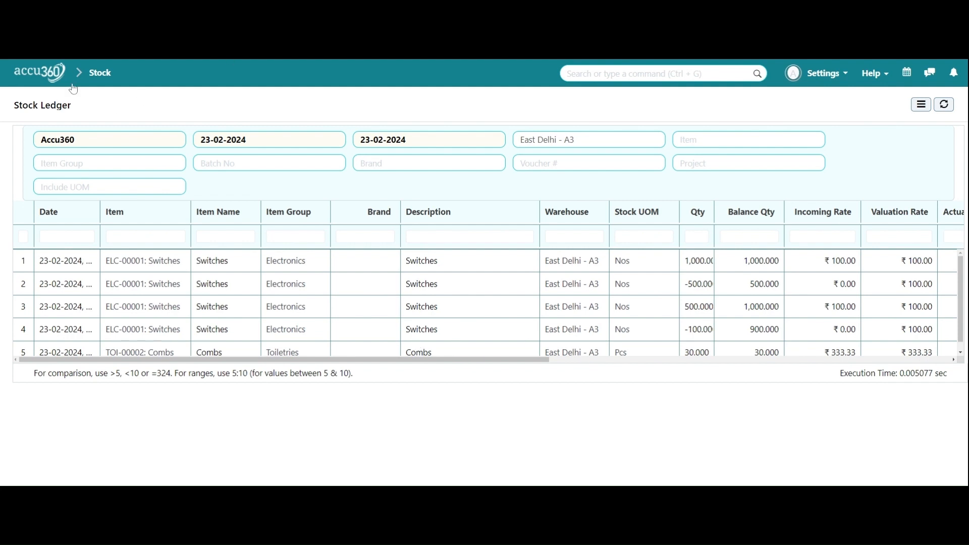
Leave the stock ledger and start a new Stock Entry from the stock transactions.
left_click(52, 74)
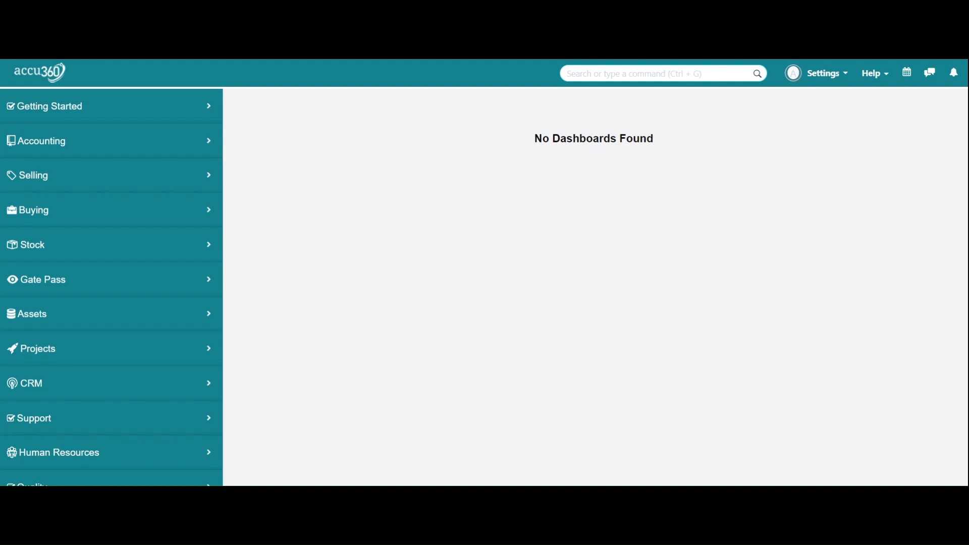
scroll(128, 218, "down", 3)
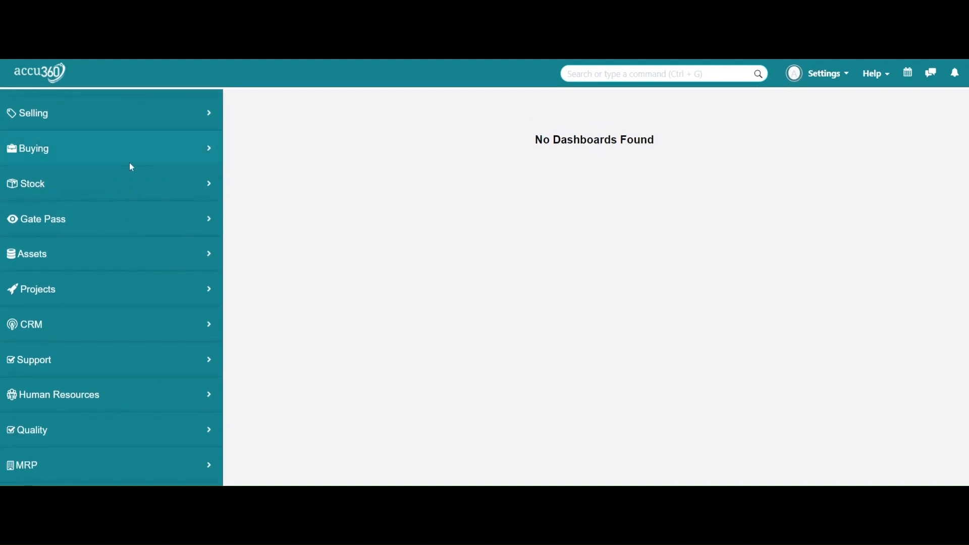
left_click(130, 189)
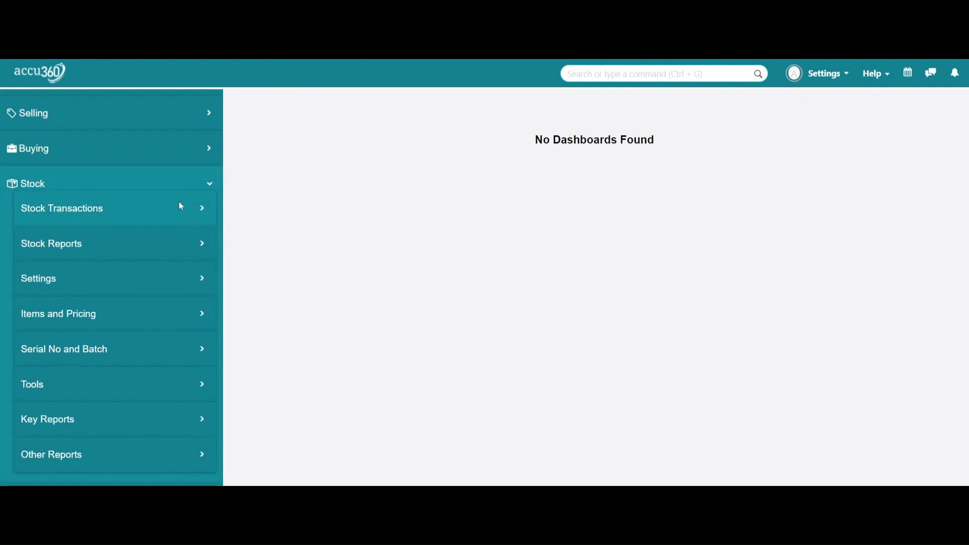
left_click(181, 207)
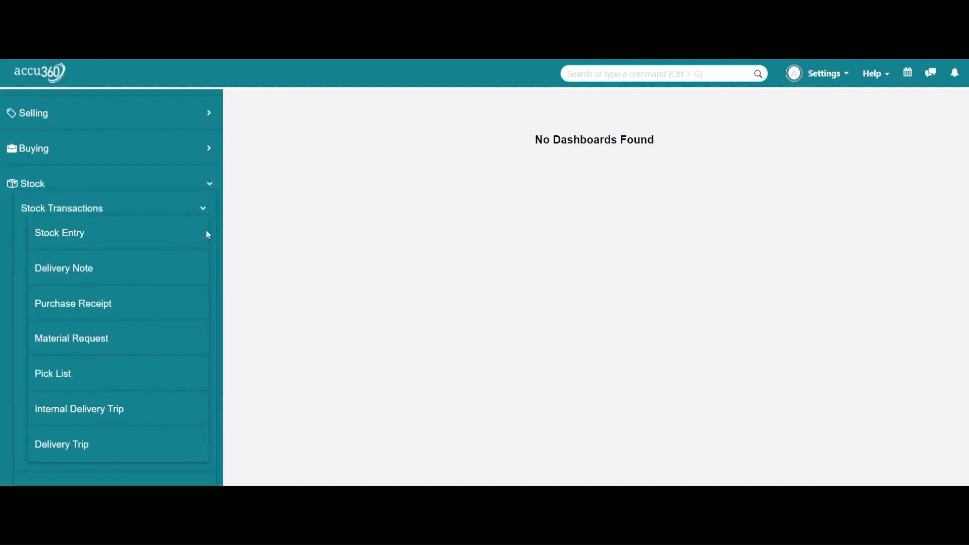
left_click(153, 232)
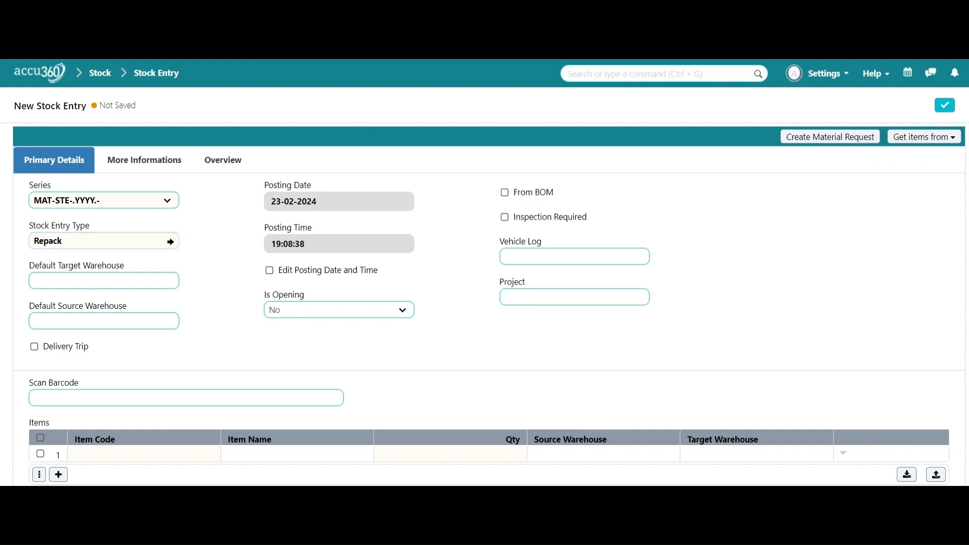
Set the new stock entry's type to Material Issue.
key("BackSpace")
key("BackSpace")
key("BackSpace")
key("BackSpace")
key("BackSpace")
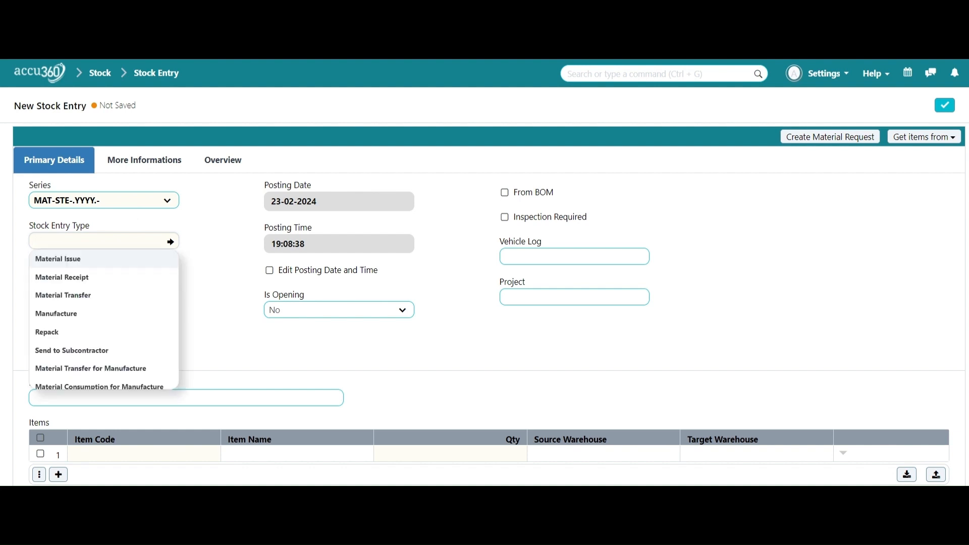
left_click(129, 260)
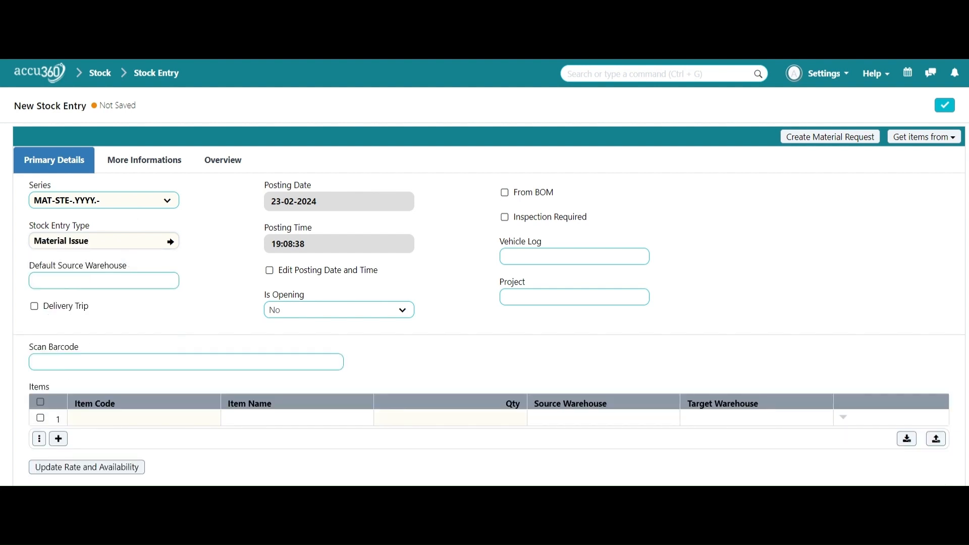
Clear the stock entry type, review all available entry types, and choose Material Issue again.
left_click_drag(90, 241, 23, 245)
key("BackSpace")
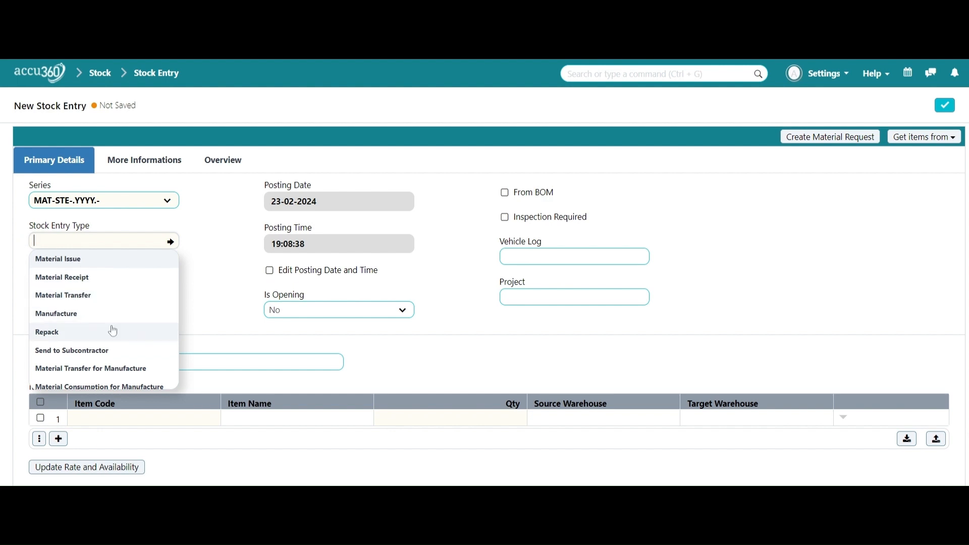
scroll(107, 343, "down", 2)
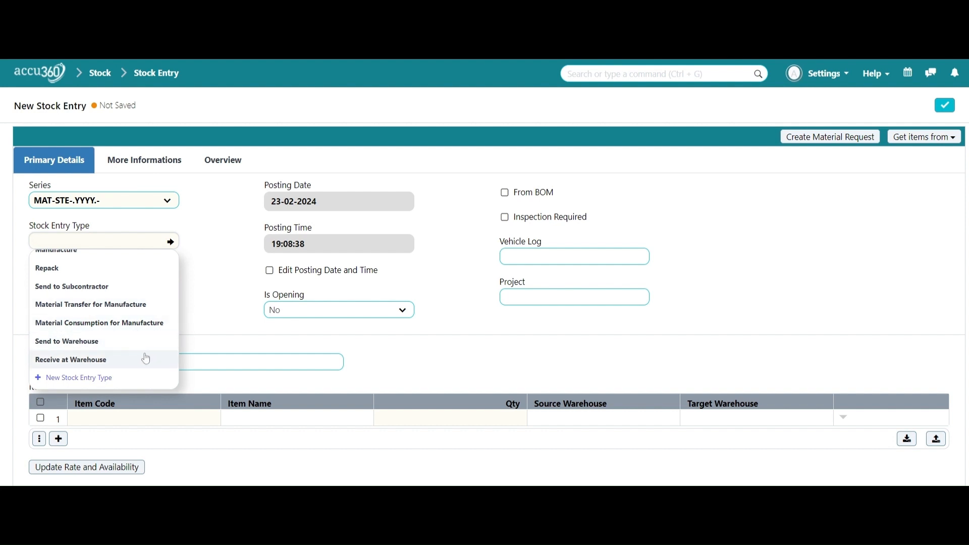
scroll(156, 331, "up", 2)
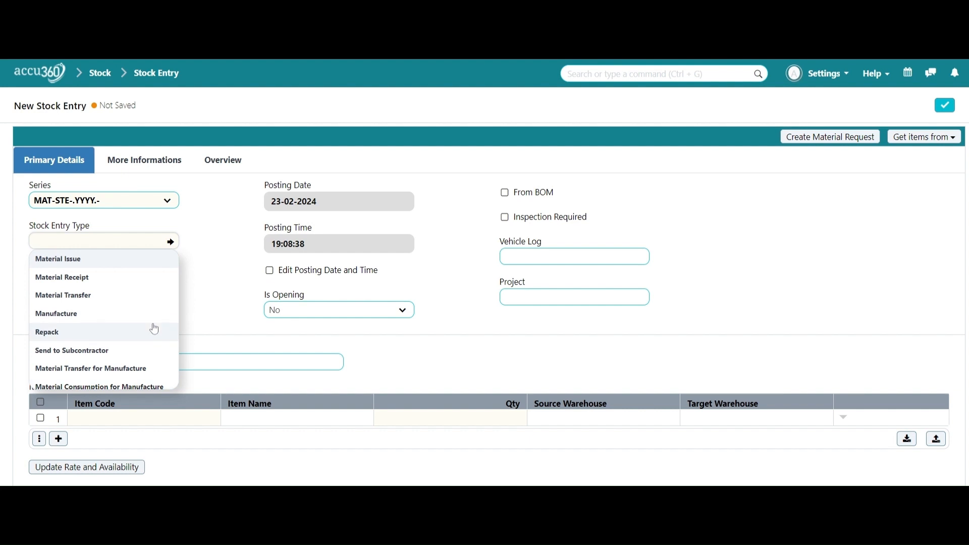
scroll(153, 327, "down", 2)
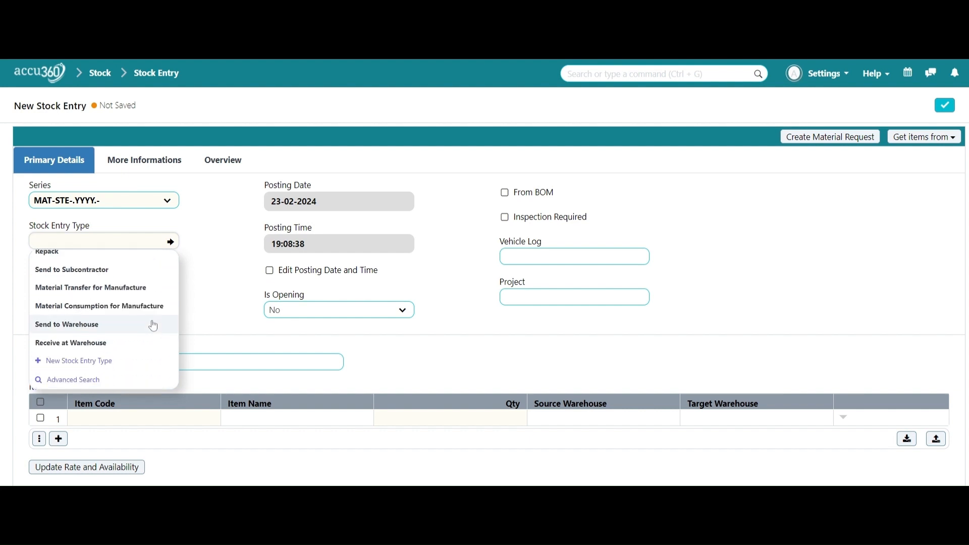
scroll(153, 326, "up", 2)
scroll(162, 327, "down", 2)
scroll(141, 336, "up", 2)
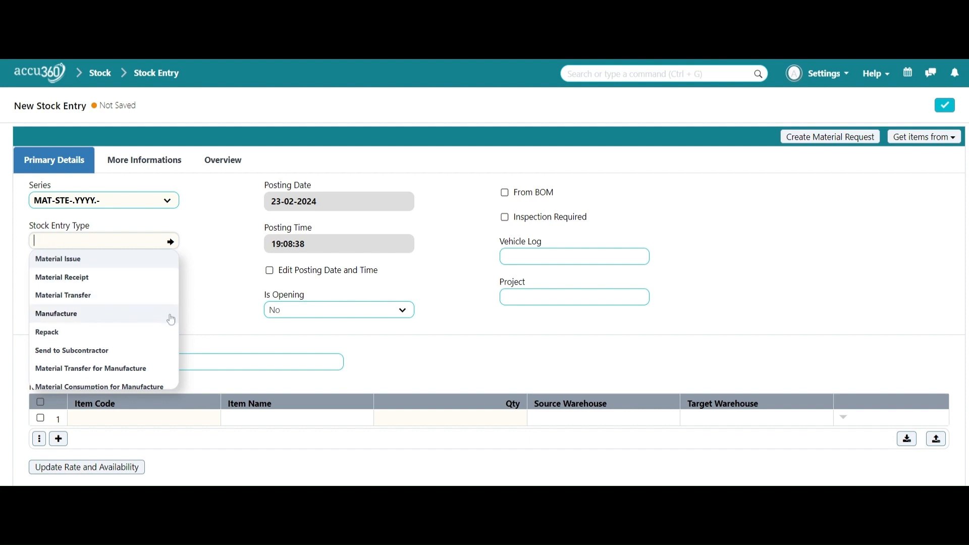
scroll(156, 315, "down", 3)
scroll(156, 315, "up", 3)
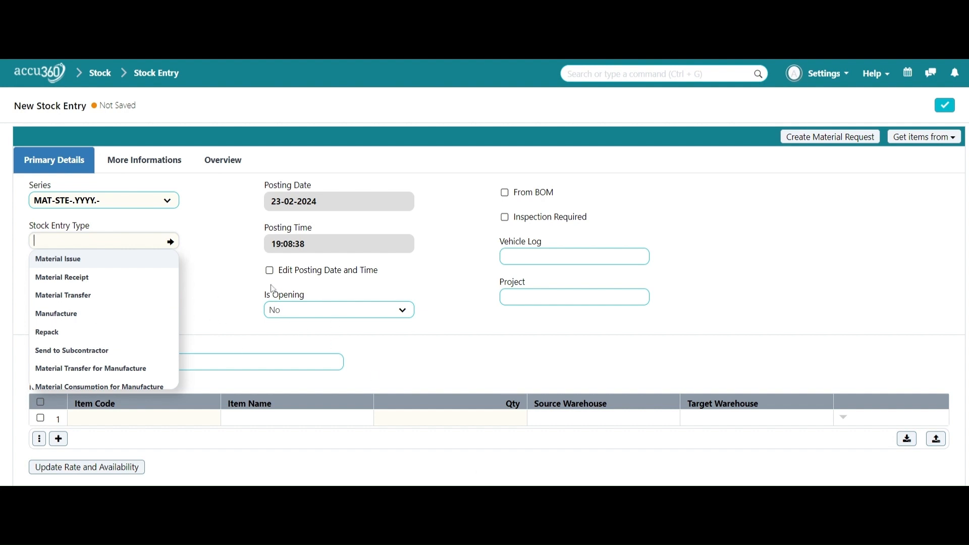
left_click(158, 266)
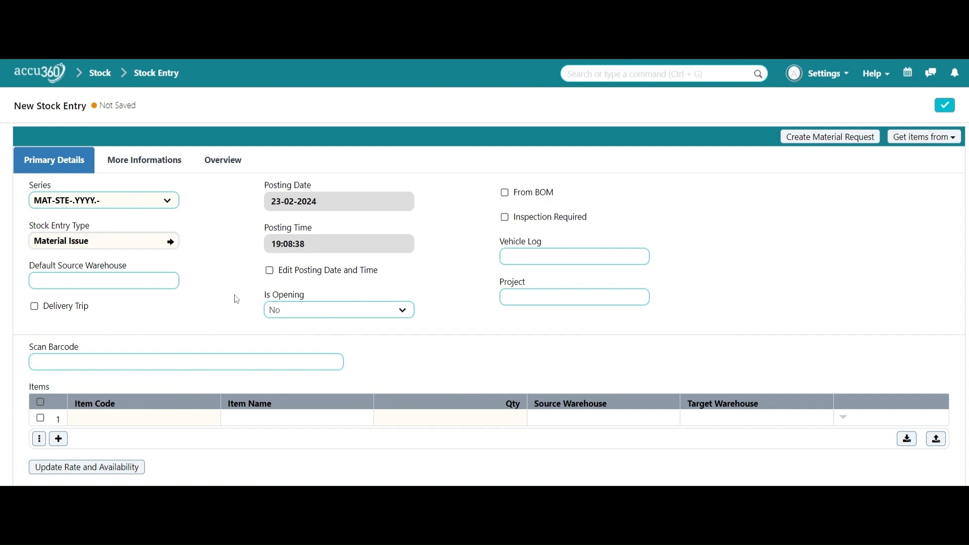
Set the stock entry's default source warehouse to Stores - A3.
scroll(233, 298, "down", 1)
scroll(230, 288, "up", 1)
left_click(147, 283)
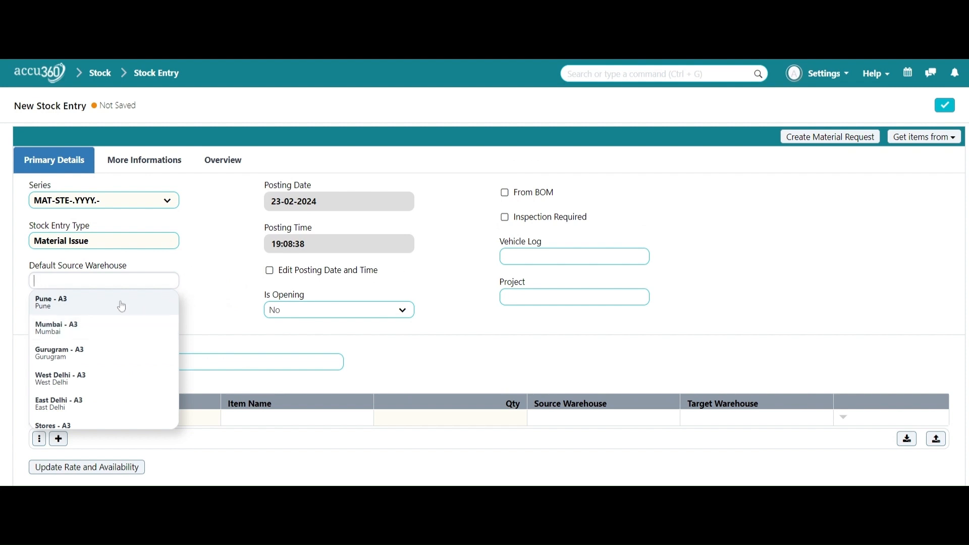
scroll(122, 304, "down", 2)
scroll(122, 306, "up", 2)
scroll(121, 307, "down", 3)
scroll(122, 307, "up", 1)
scroll(122, 306, "down", 1)
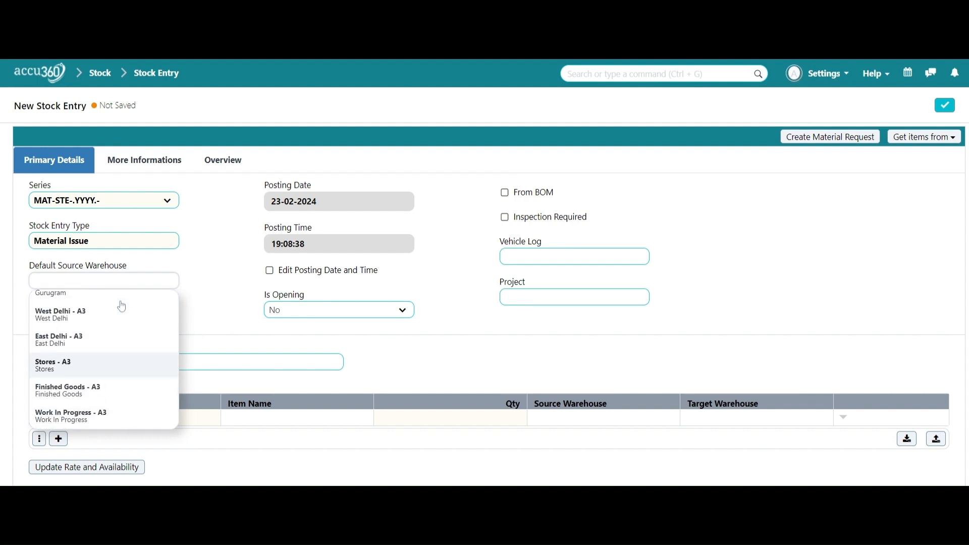
scroll(122, 306, "down", 2)
scroll(121, 305, "up", 2)
left_click(117, 367)
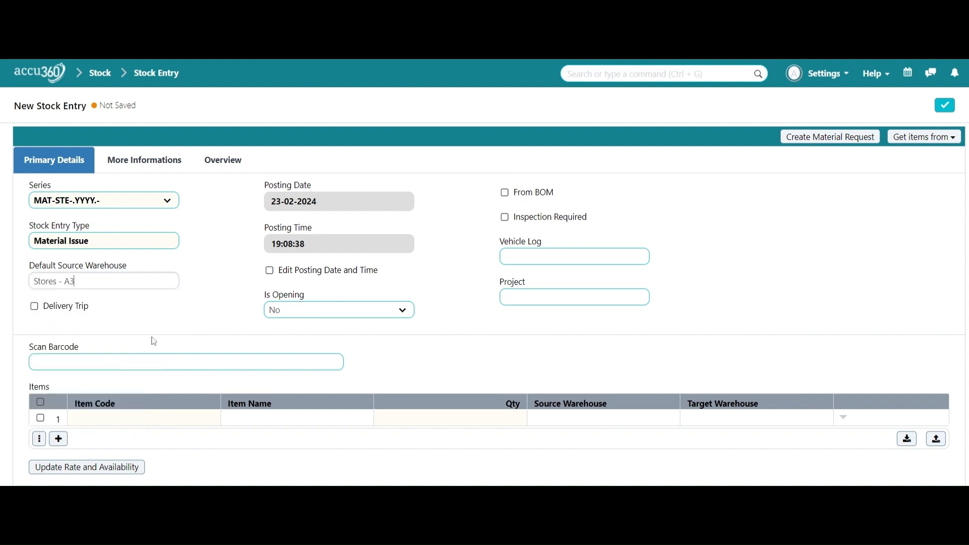
key("Tab")
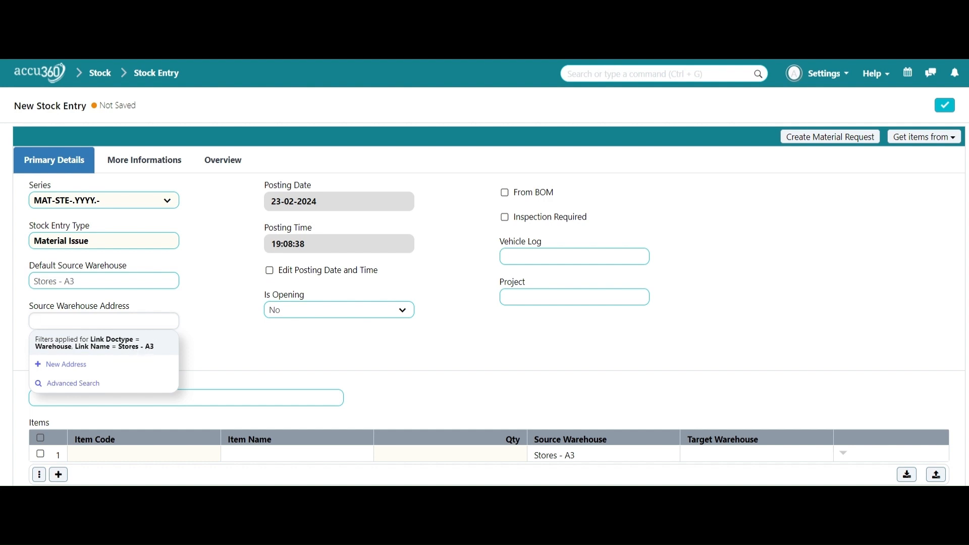
Change the default source warehouse of the stock entry to East Delhi - A3.
key("ctrl+a")
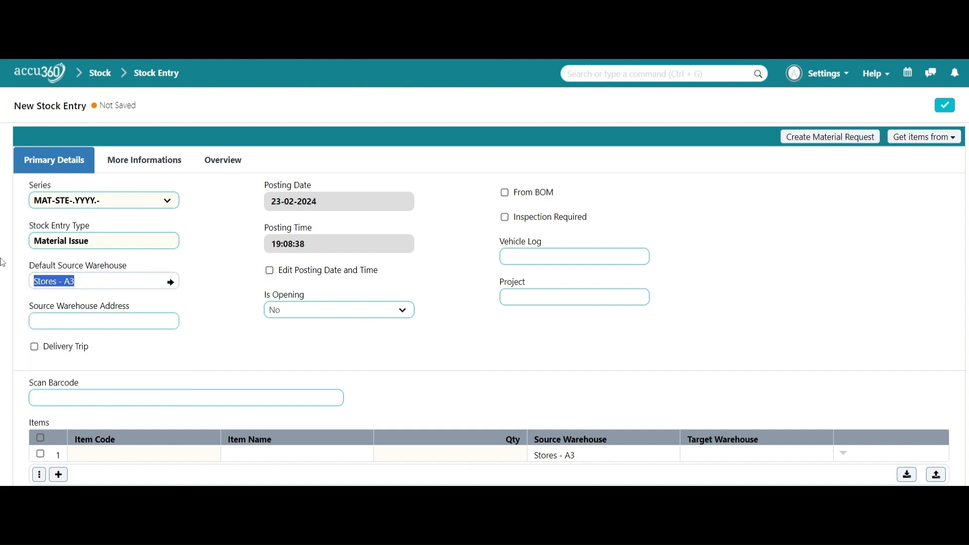
key("BackSpace")
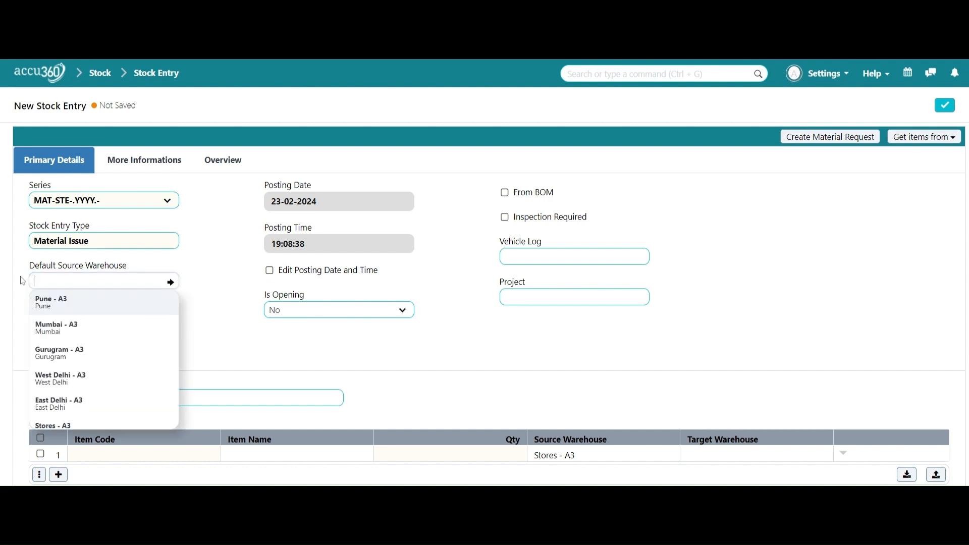
scroll(166, 348, "down", 2)
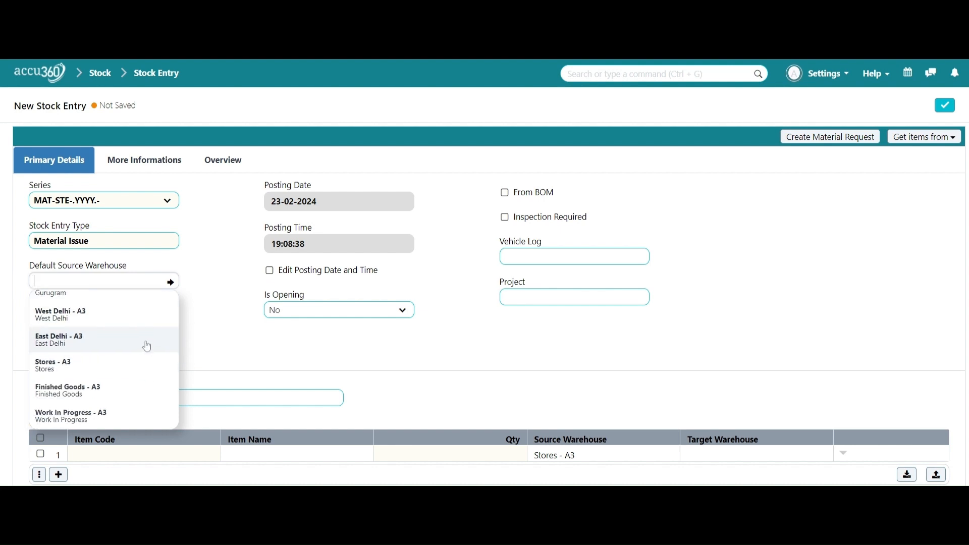
left_click(147, 346)
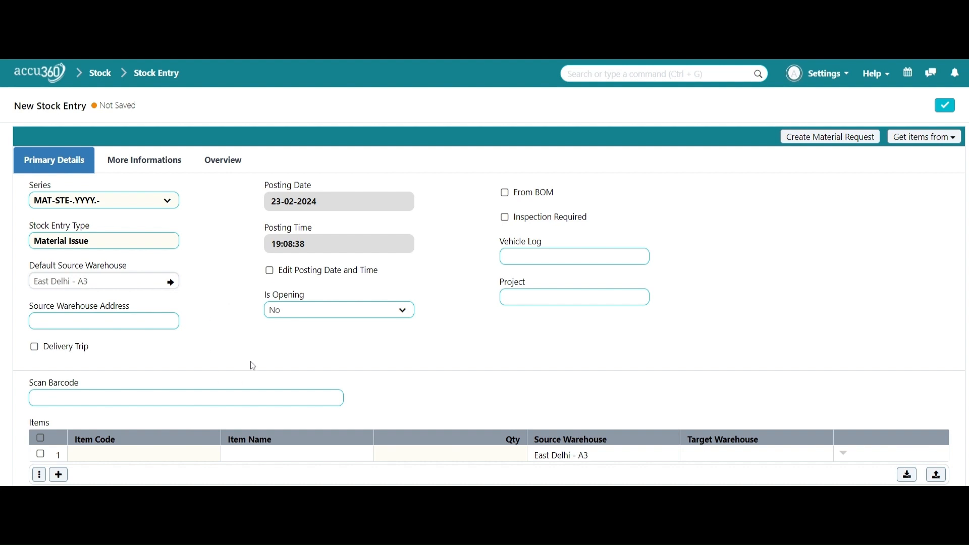
Set the source warehouse address to East Delhi - A3-Billing and review the address details filled in.
left_click(96, 317)
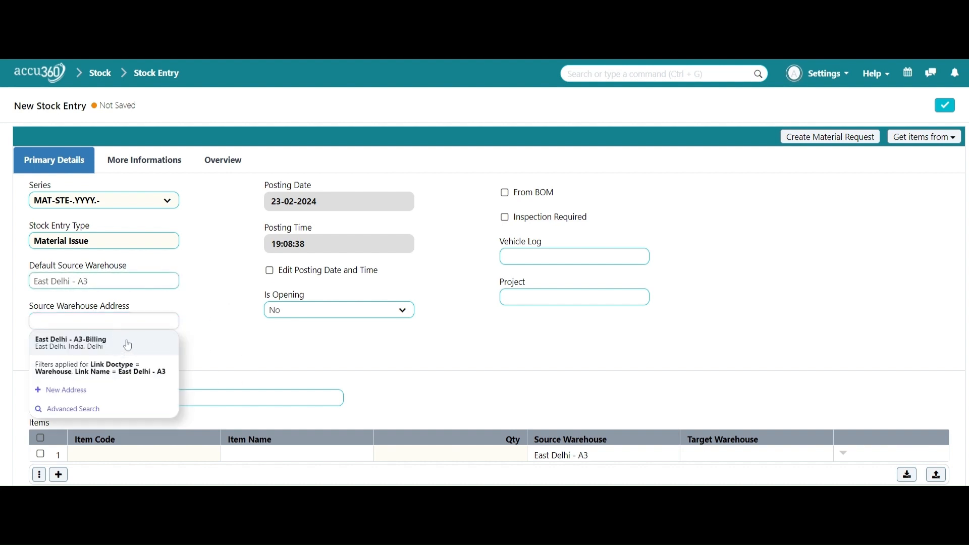
left_click(128, 346)
scroll(382, 372, "down", 3)
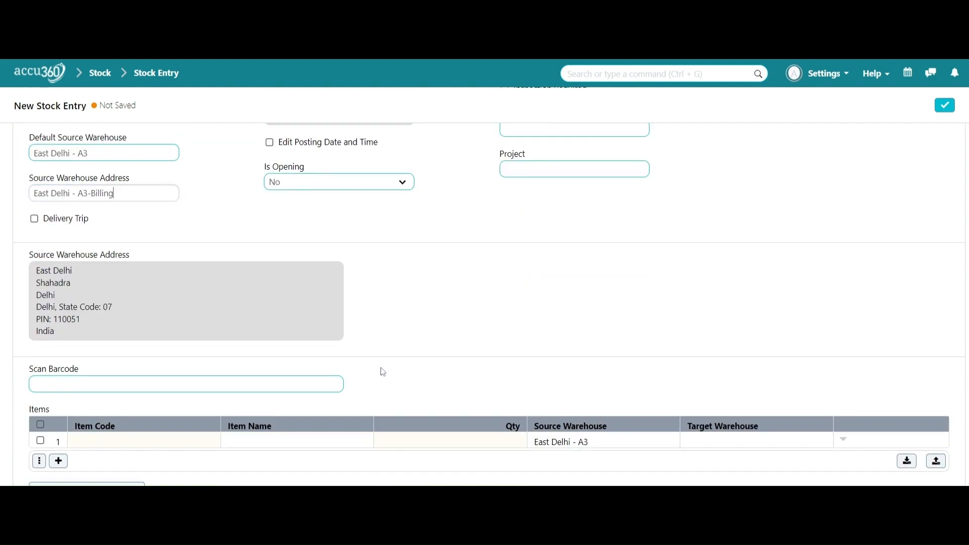
scroll(381, 368, "down", 2)
scroll(377, 364, "up", 3)
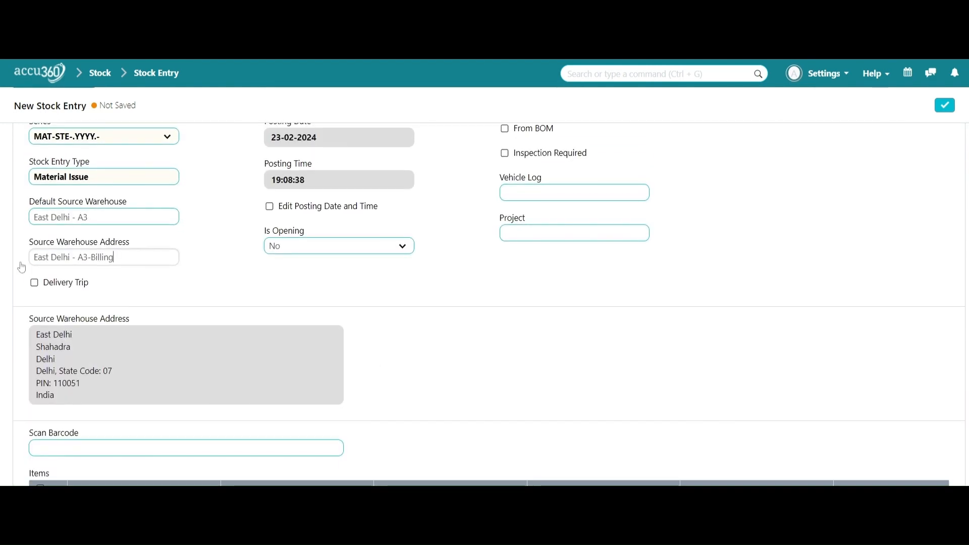
Enable Delivery Trip for the stock entry and choose Accu 360-Billing as the destination address.
left_click(36, 284)
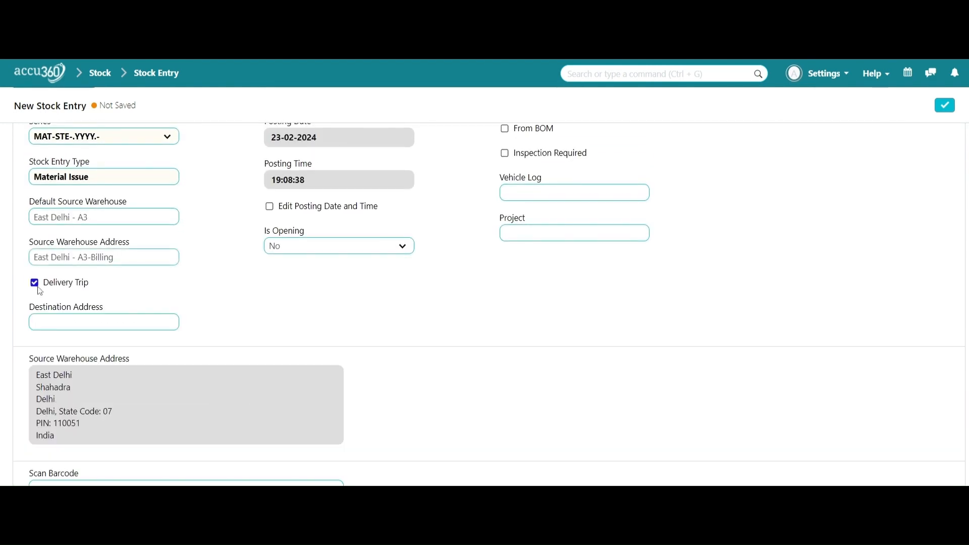
left_click(34, 322)
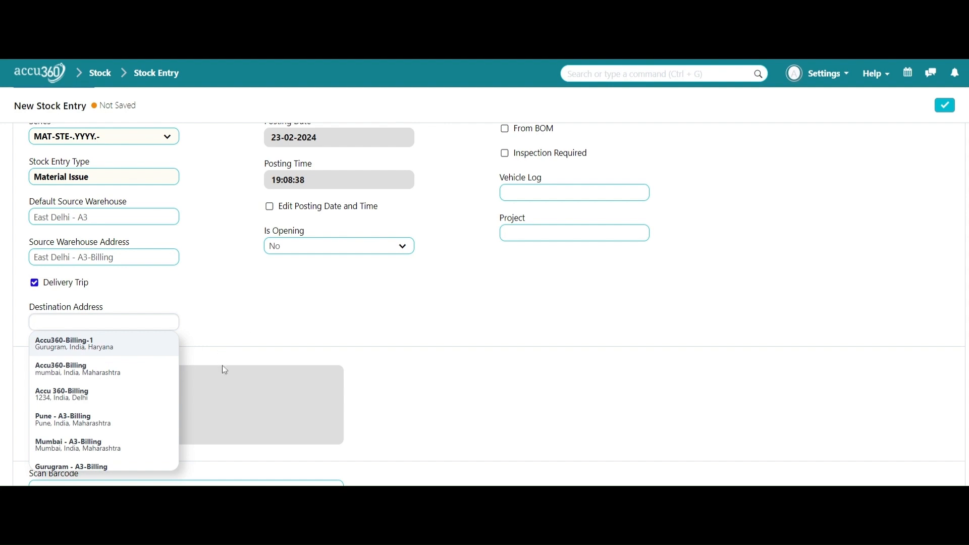
scroll(227, 367, "down", 1)
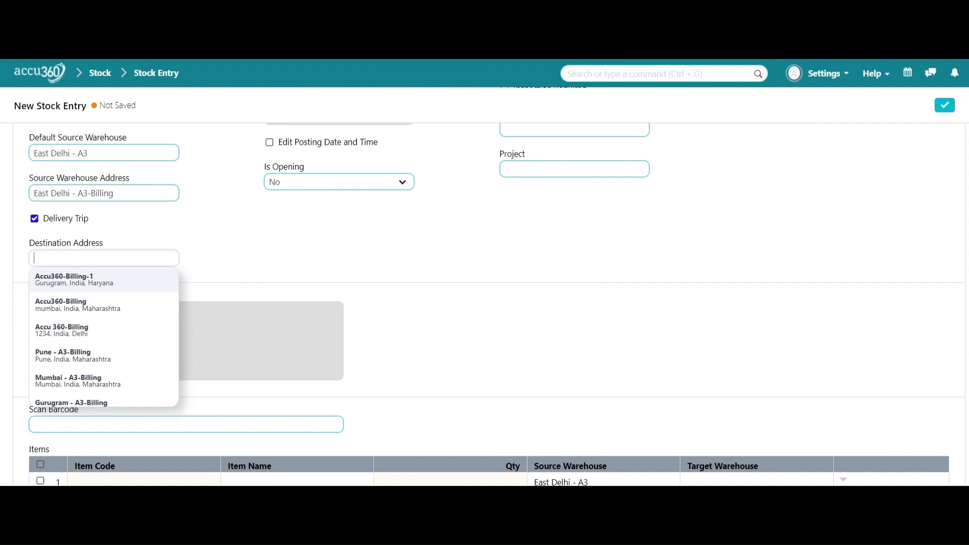
scroll(150, 311, "down", 1)
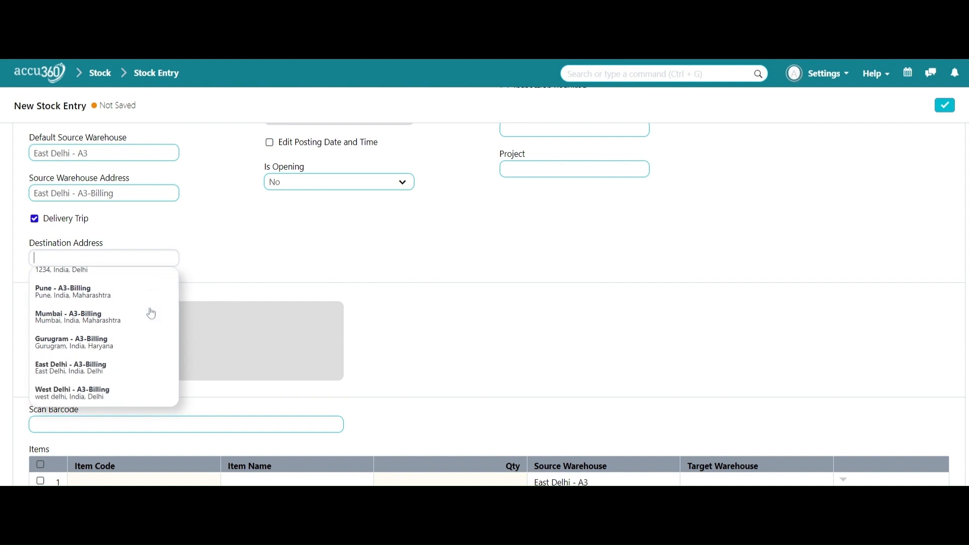
scroll(152, 314, "down", 3)
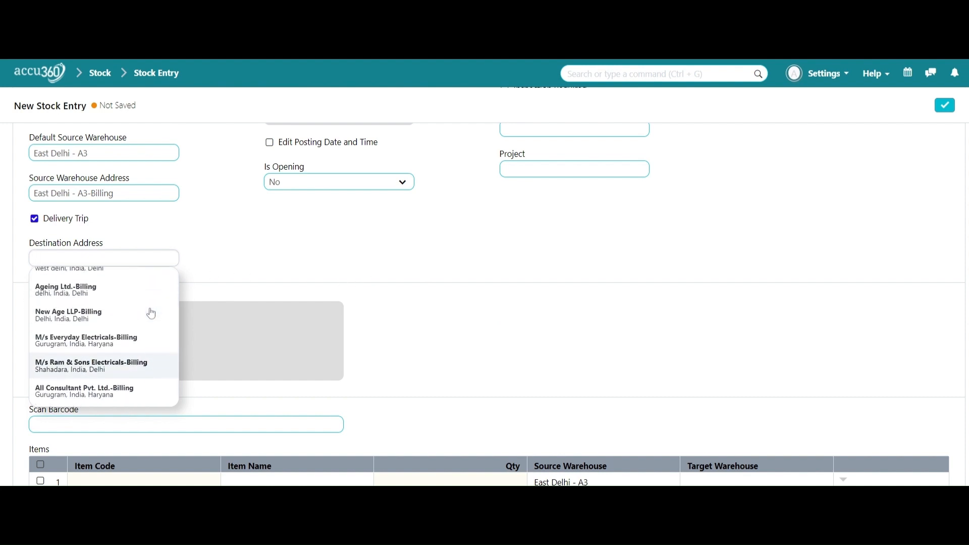
scroll(151, 314, "up", 4)
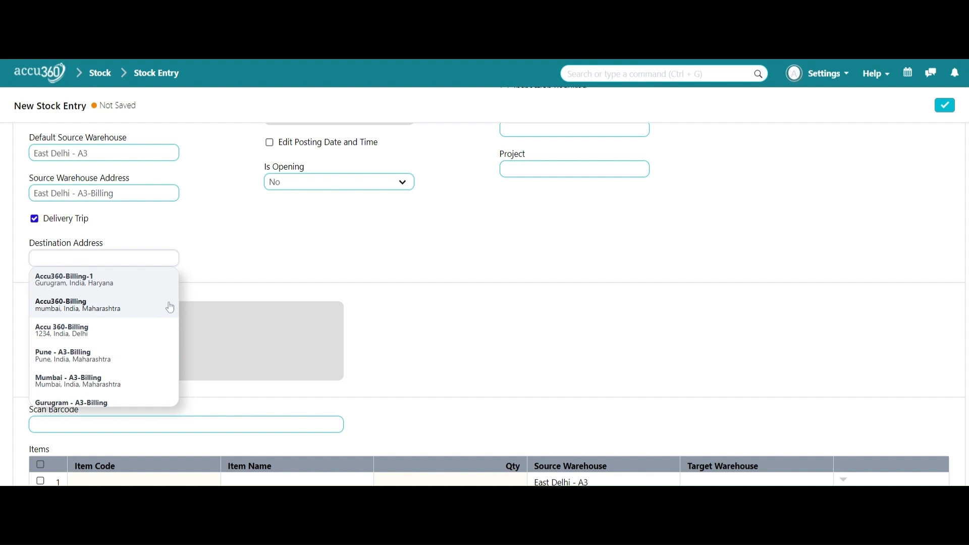
left_click(144, 330)
scroll(313, 289, "down", 3)
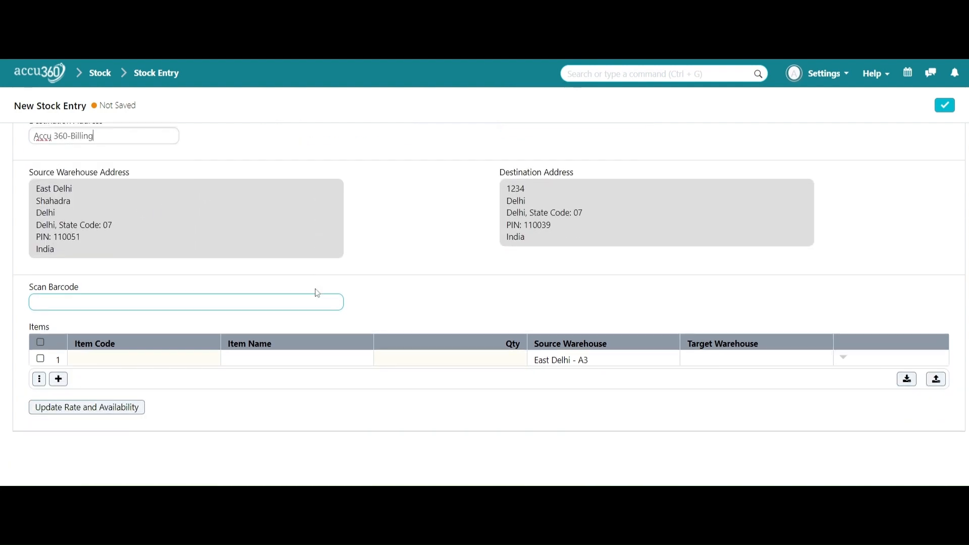
Choose Toothbrush (TOI-00001) as the item in the first row of the stock entry's items table.
left_click(185, 359)
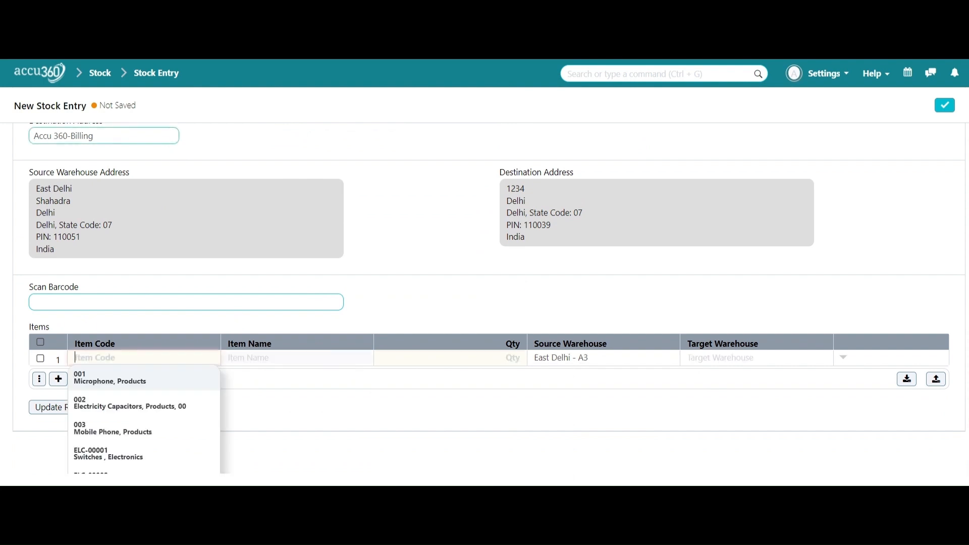
scroll(186, 361, "down", 4)
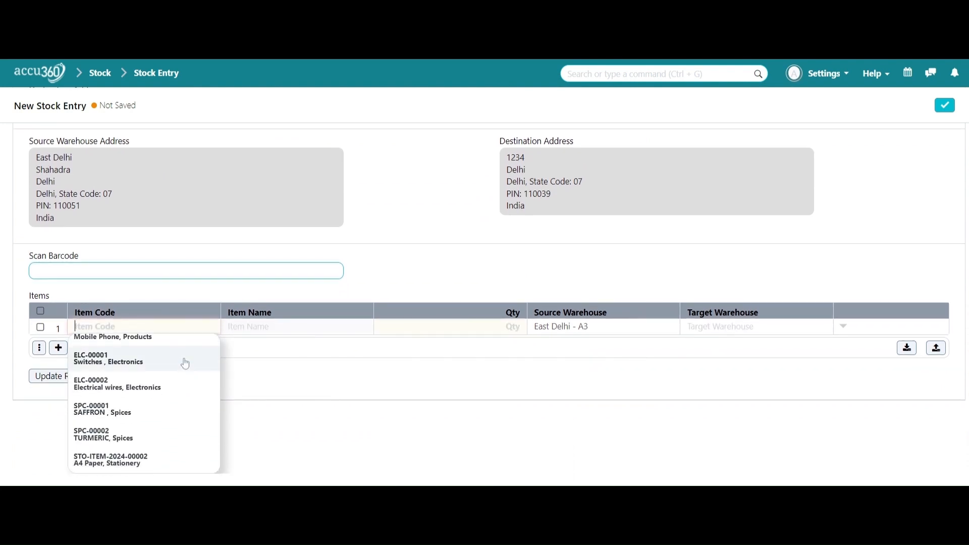
scroll(186, 359, "down", 2)
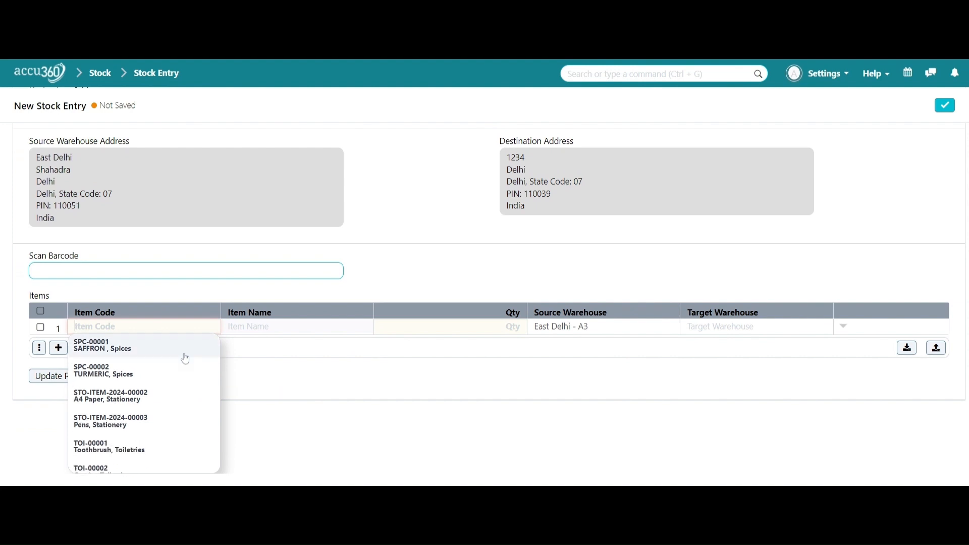
scroll(185, 359, "down", 2)
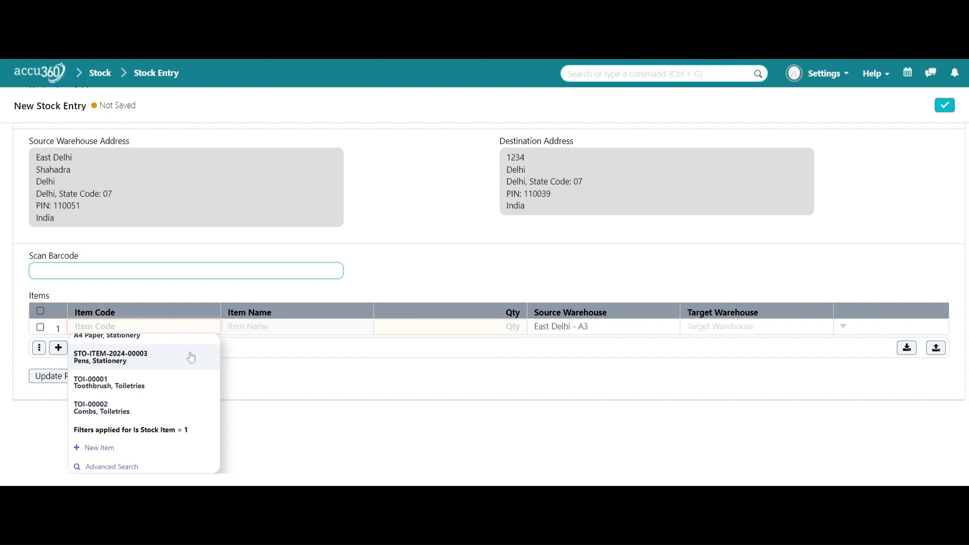
left_click(189, 392)
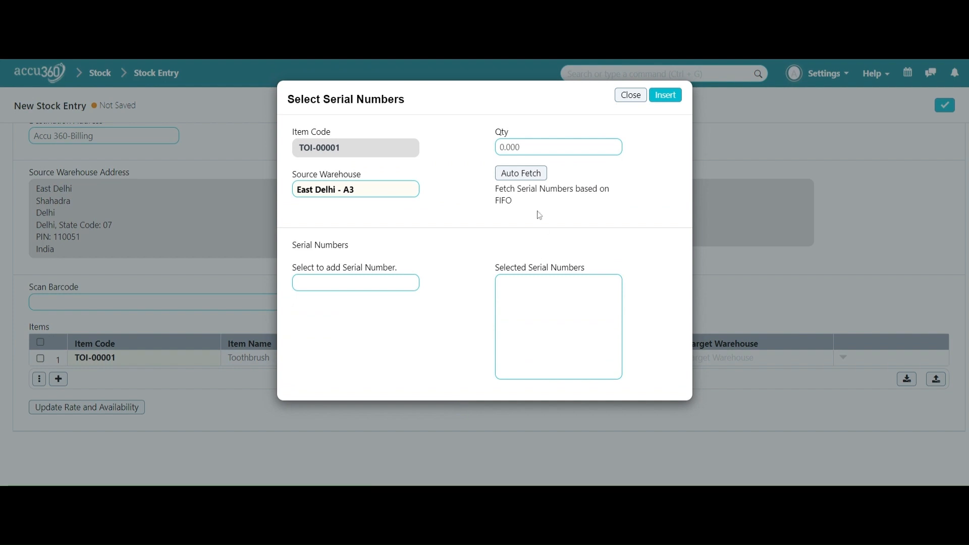
Examine the Toothbrush quantity available in each source warehouse, then leave the serial number selection without inserting anything.
left_click(399, 190)
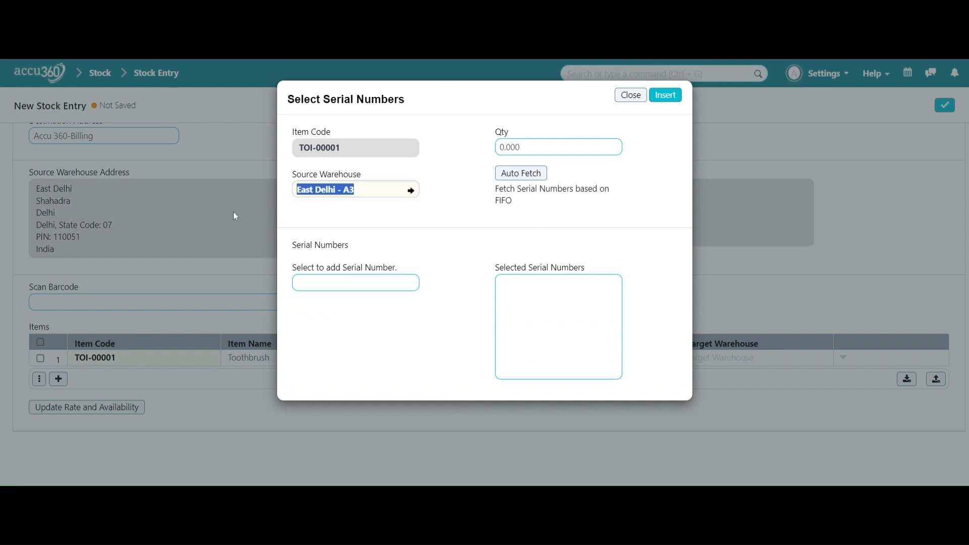
key("BackSpace")
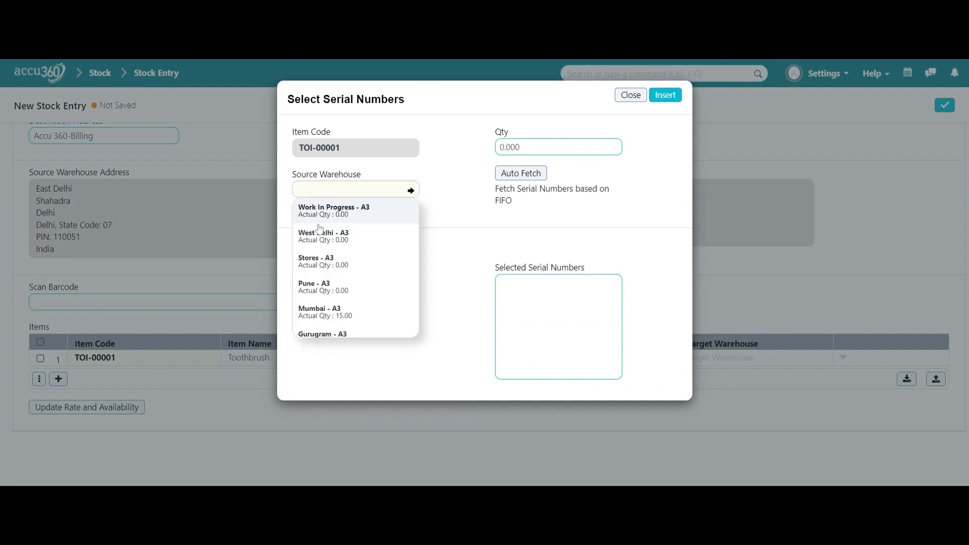
scroll(371, 263, "down", 5)
scroll(372, 262, "up", 5)
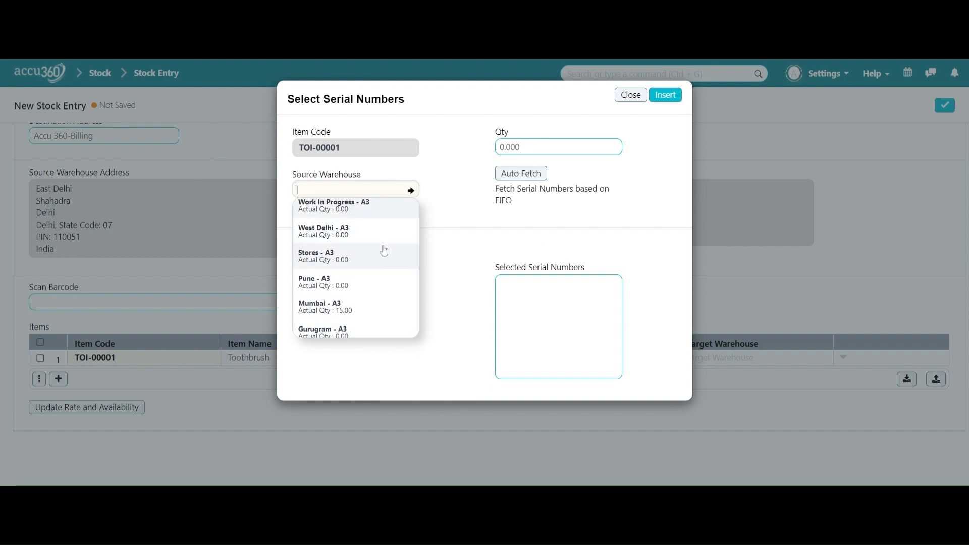
scroll(383, 251, "down", 2)
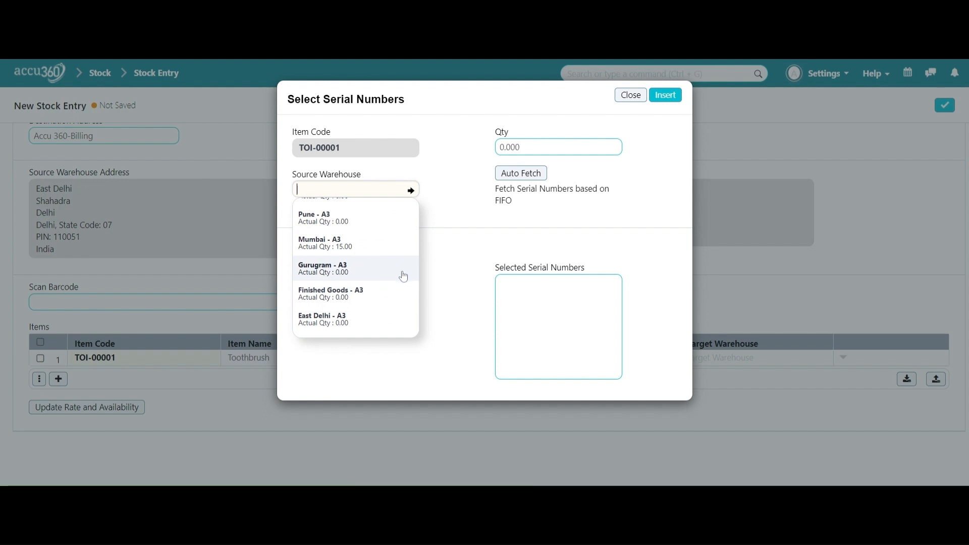
scroll(404, 278, "down", 2)
scroll(404, 278, "up", 2)
scroll(405, 278, "up", 2)
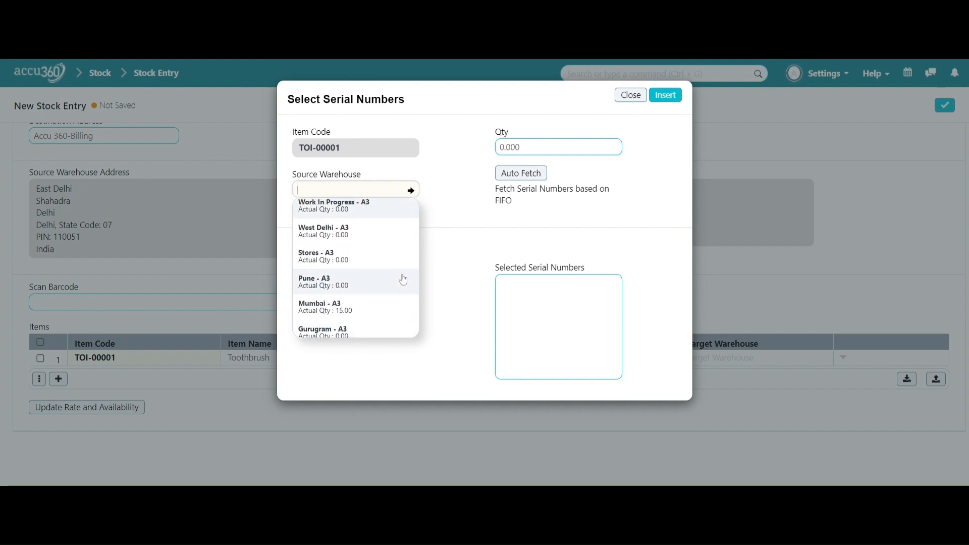
scroll(402, 279, "down", 2)
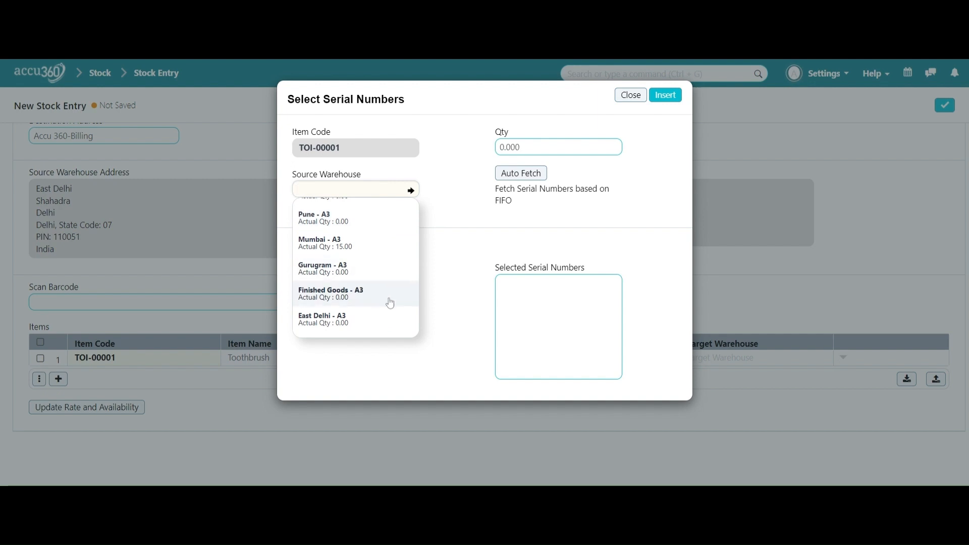
scroll(387, 300, "up", 2)
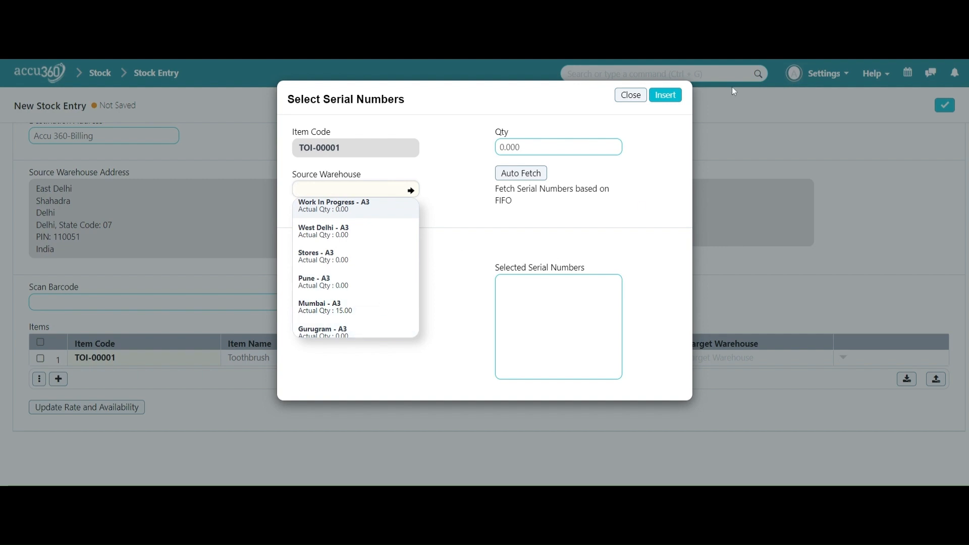
left_click(631, 95)
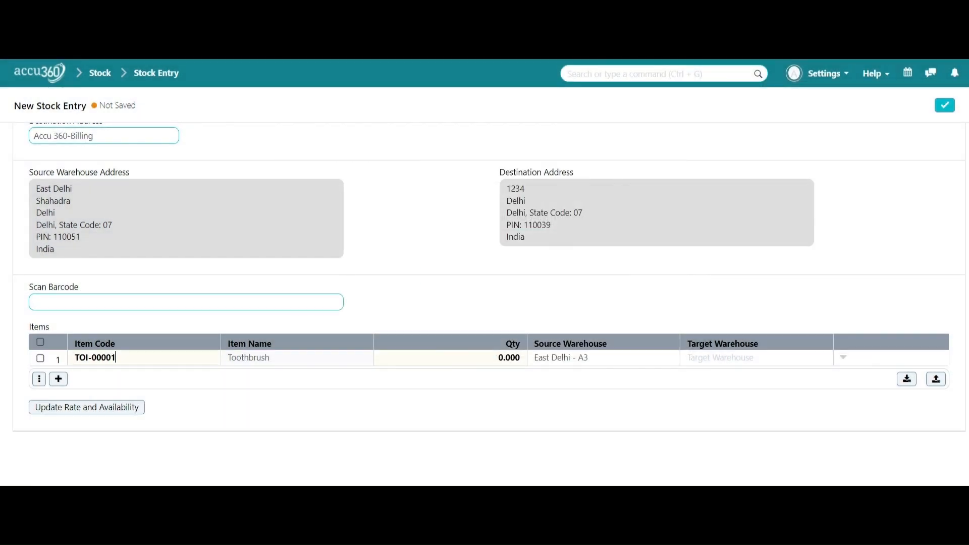
Replace the item in the first row with Switches (ELC-00001).
left_click(127, 357)
key("BackSpace")
key("BackSpace")
key("BackSpace")
key("BackSpace")
key("BackSpace")
key("BackSpace")
key("BackSpace")
key("BackSpace")
key("BackSpace")
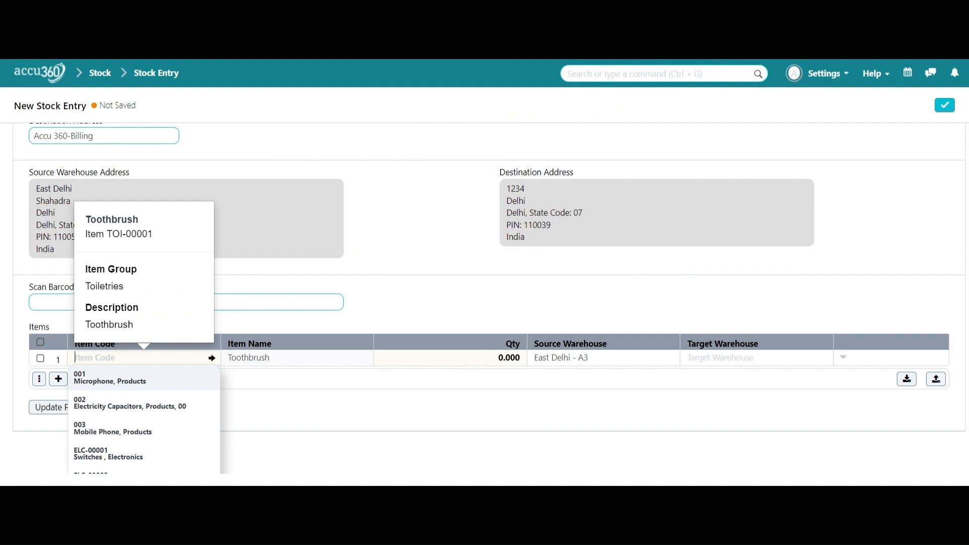
scroll(155, 378, "down", 4)
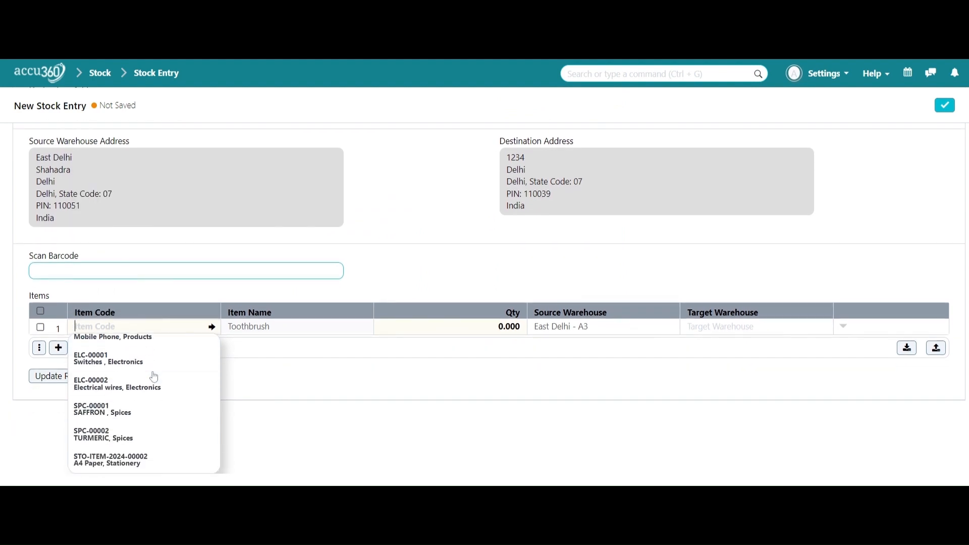
scroll(154, 377, "down", 2)
scroll(172, 391, "down", 3)
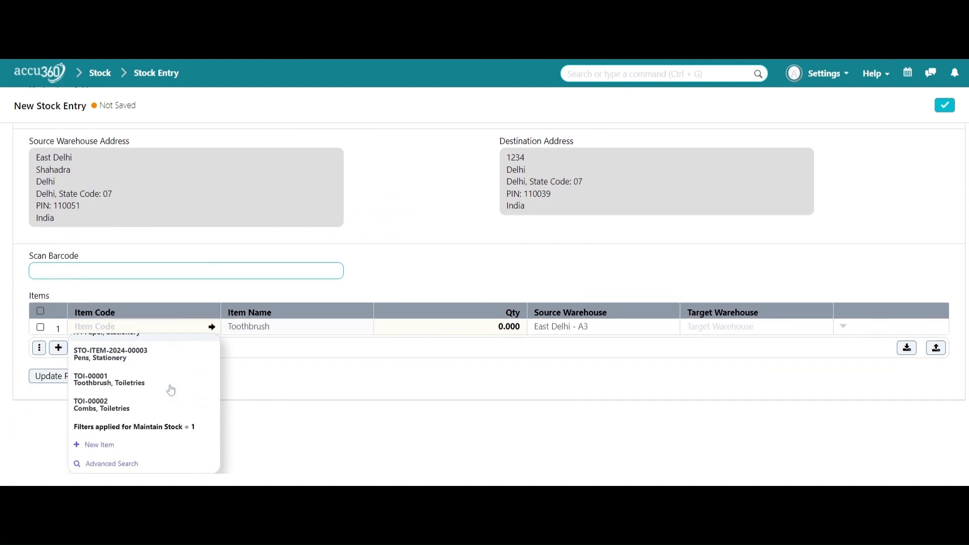
scroll(172, 391, "up", 8)
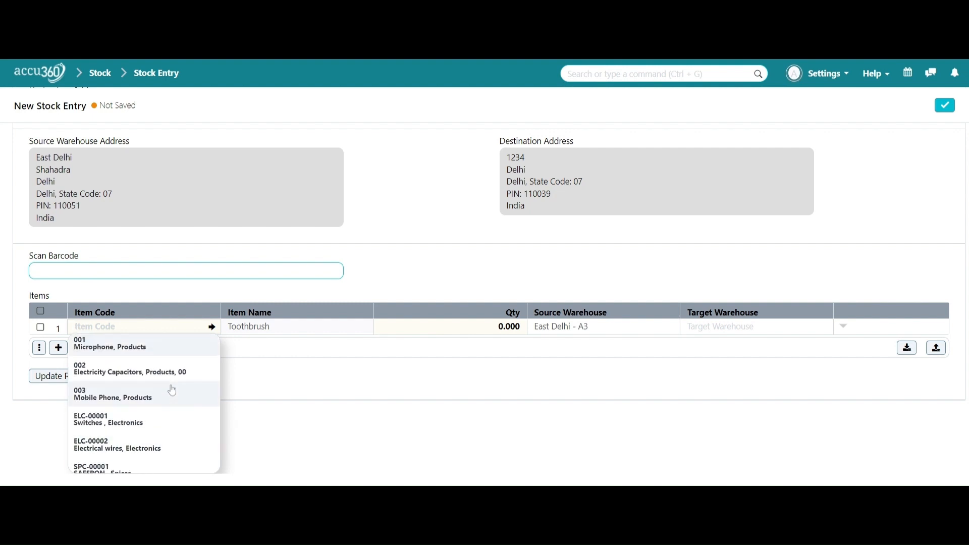
scroll(172, 390, "down", 3)
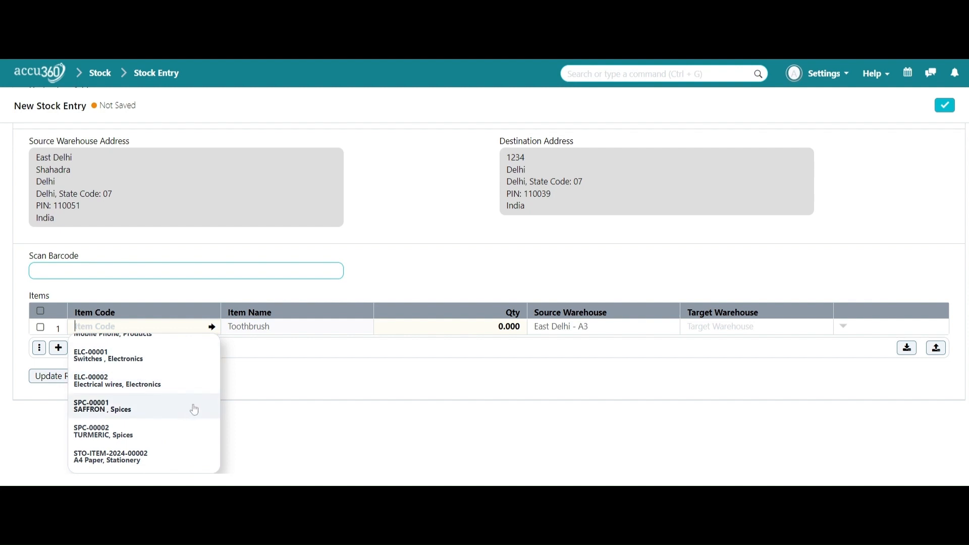
scroll(201, 406, "down", 3)
scroll(208, 407, "down", 2)
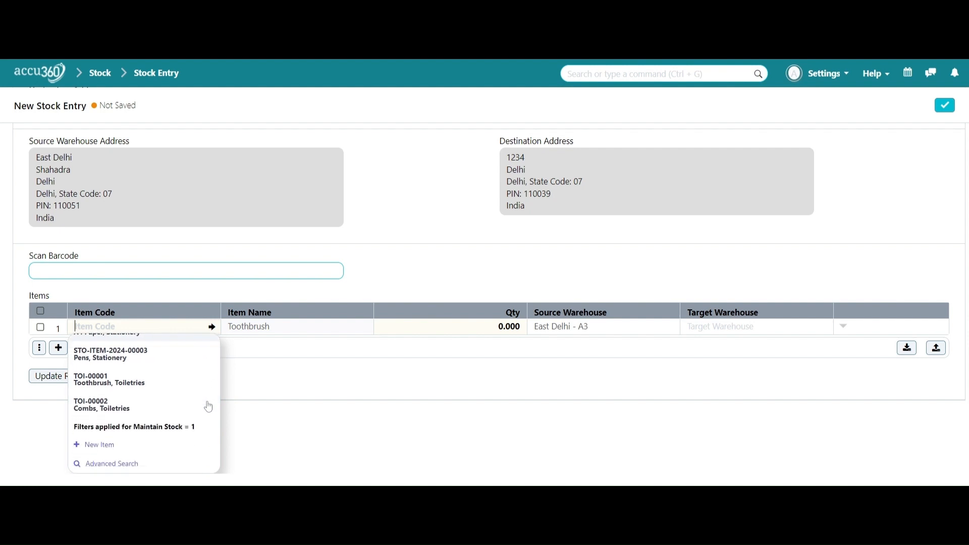
scroll(205, 404, "up", 6)
scroll(369, 404, "up", 1)
type("s")
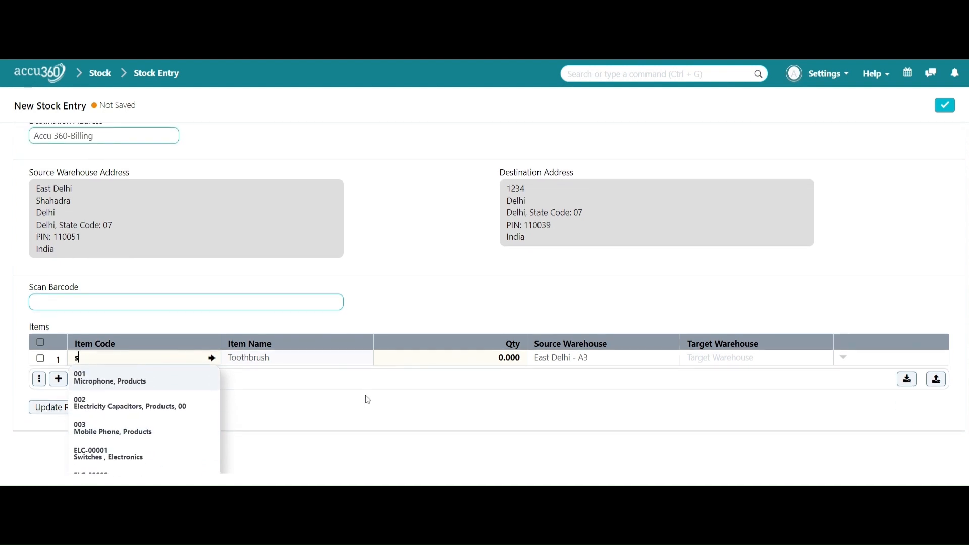
type("w")
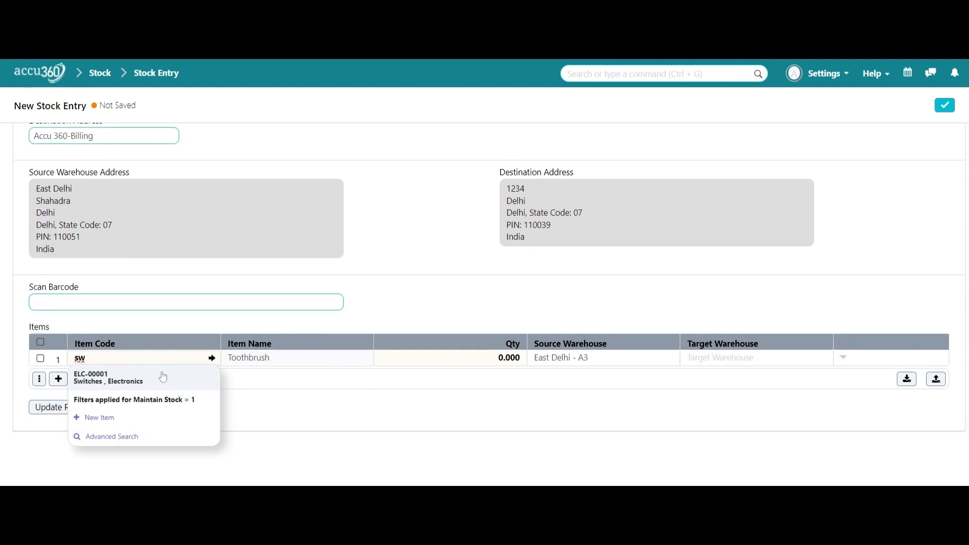
left_click(163, 376)
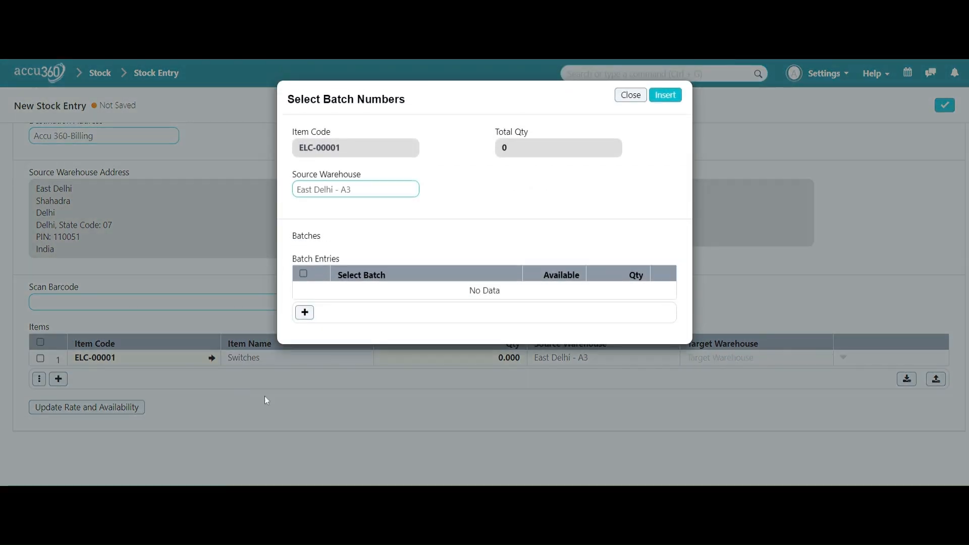
Check the warehouse quantities for Switches and reselect East Delhi - A3 as the source warehouse for the batch selection.
left_click_drag(395, 192, 231, 196)
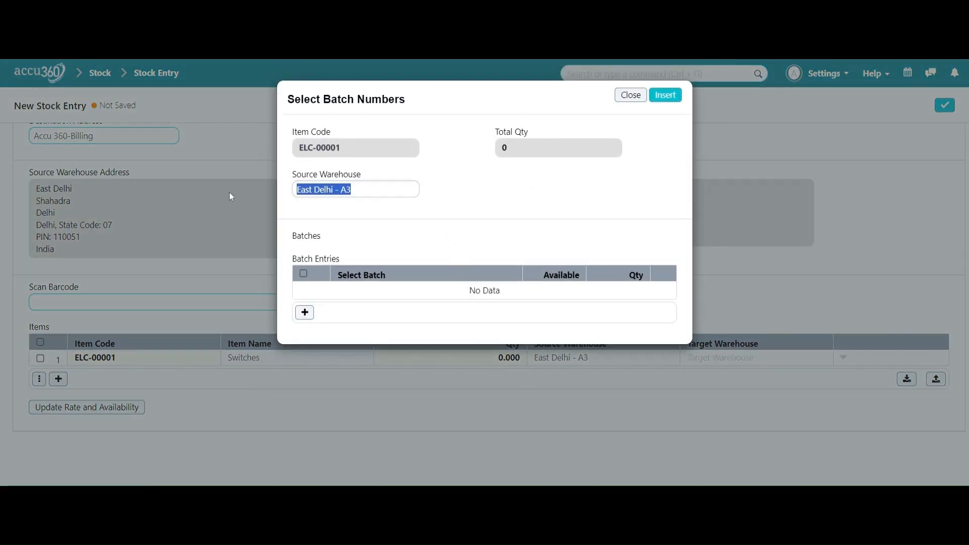
key("BackSpace")
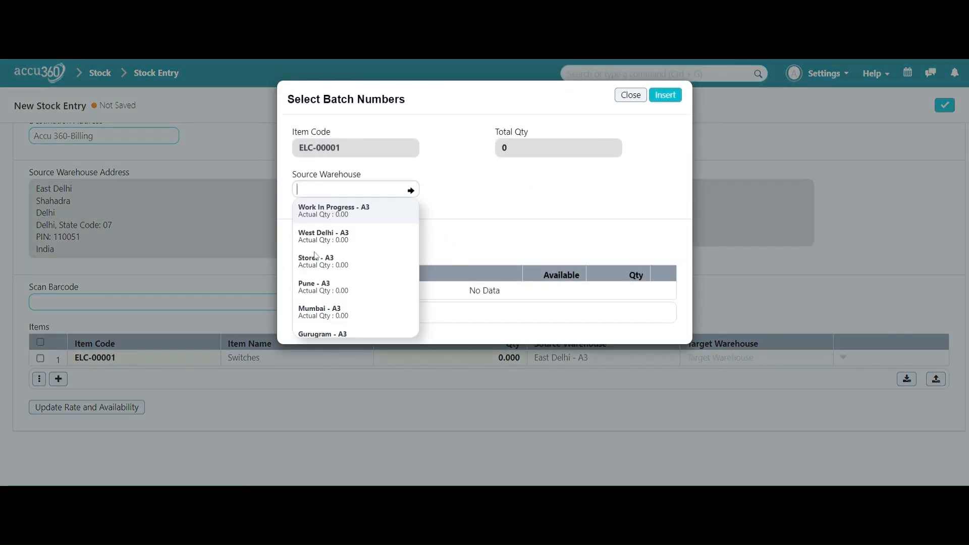
scroll(406, 271, "down", 2)
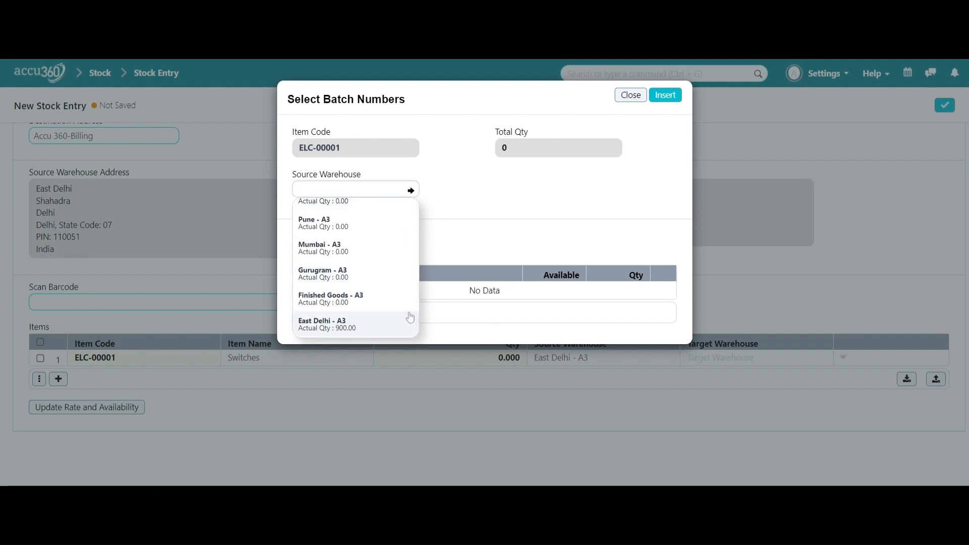
left_click(324, 327)
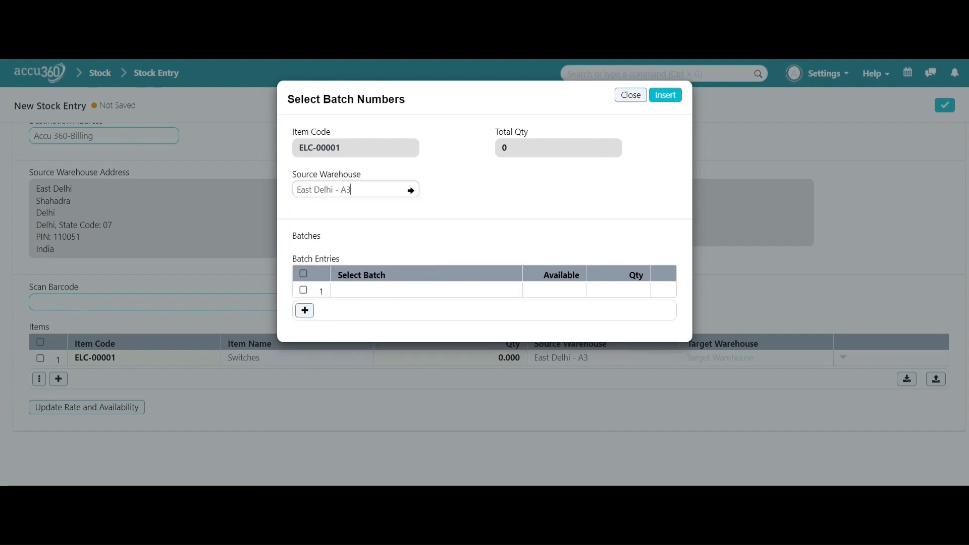
Select batch ELC-24-00001 with a quantity of 50 and insert it into the Switches row.
left_click(358, 289)
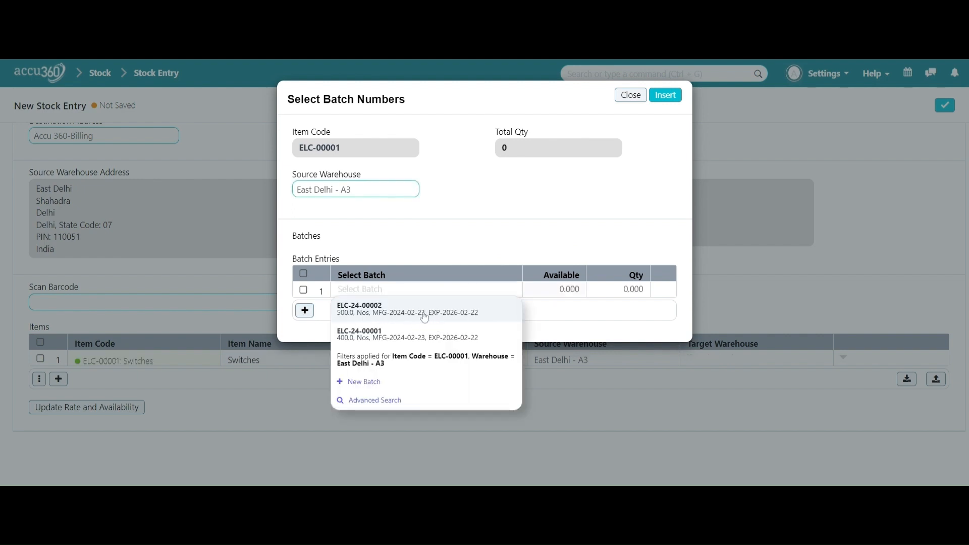
left_click(406, 334)
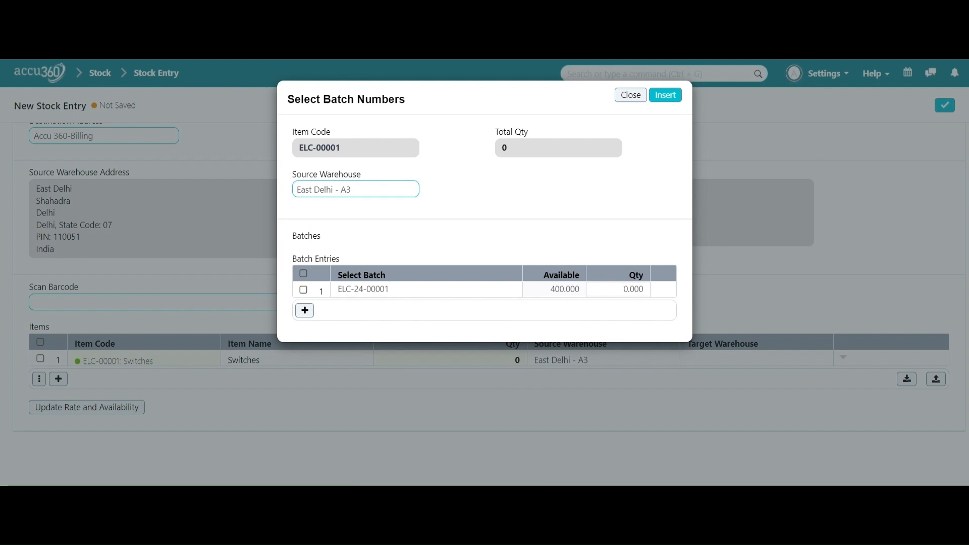
left_click(633, 289)
type("50")
left_click(665, 95)
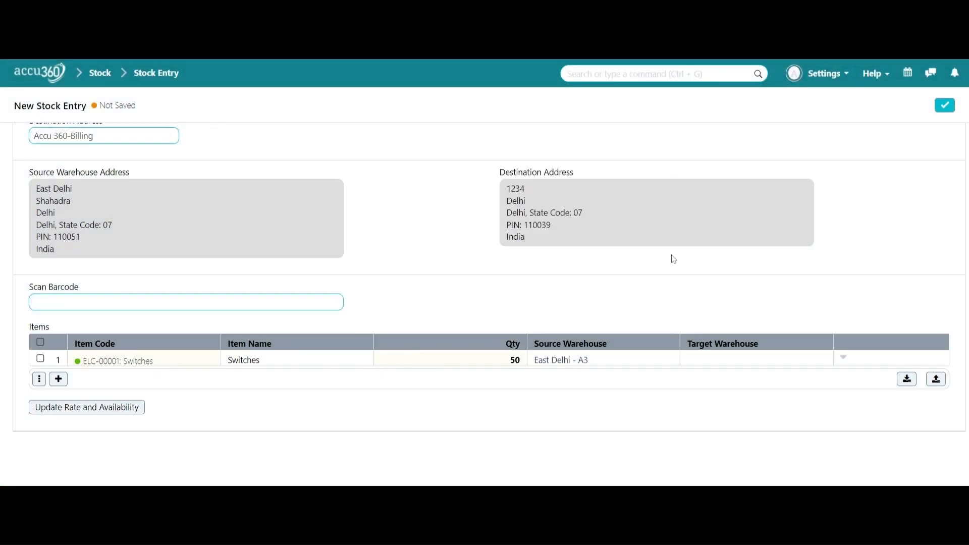
left_click(693, 363)
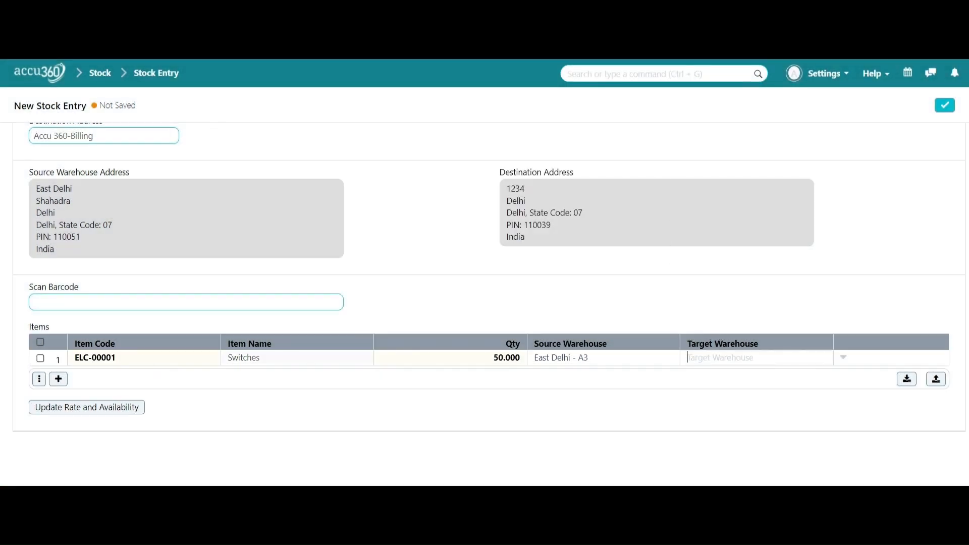
scroll(702, 318, "down", 1)
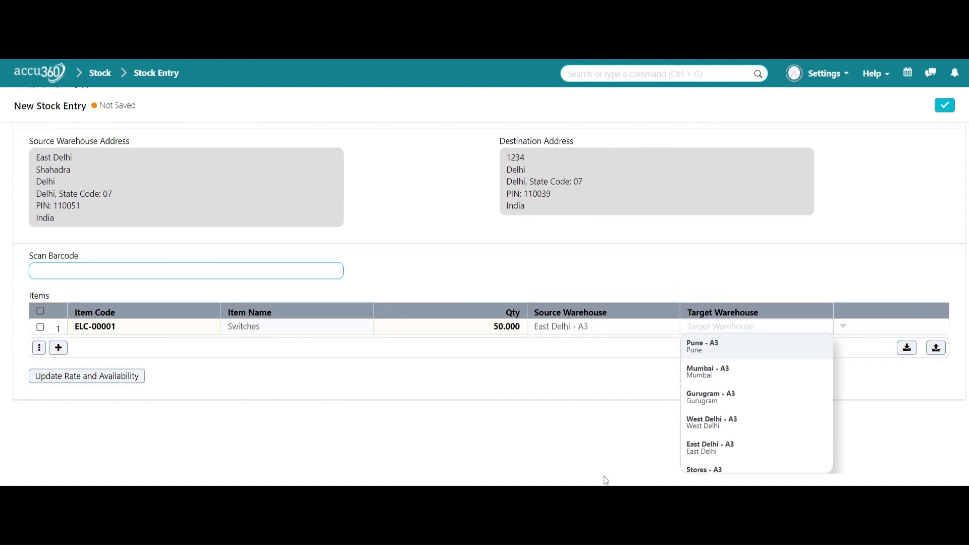
left_click(569, 433)
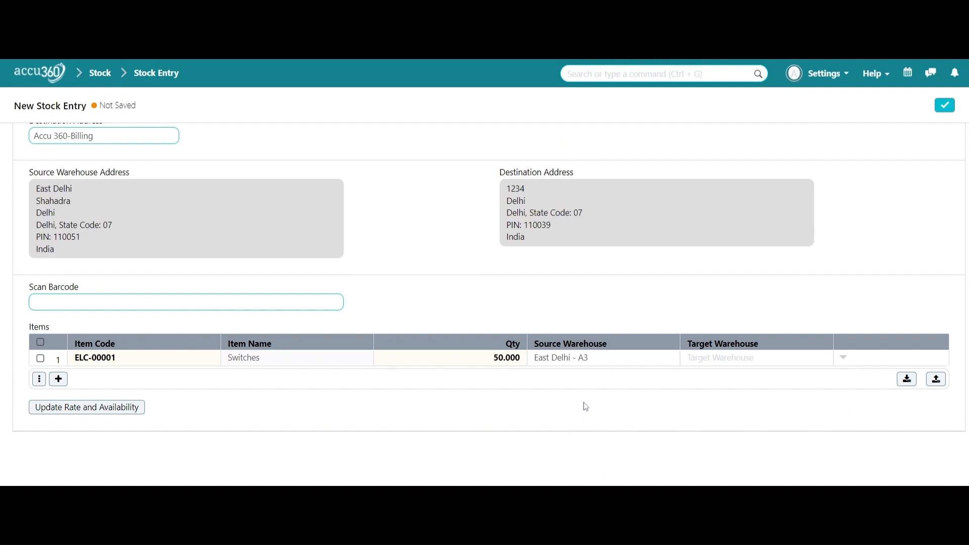
Review the primary details of the Material Issue and save the stock entry as a draft.
scroll(595, 399, "up", 2)
scroll(614, 399, "down", 2)
scroll(763, 342, "up", 5)
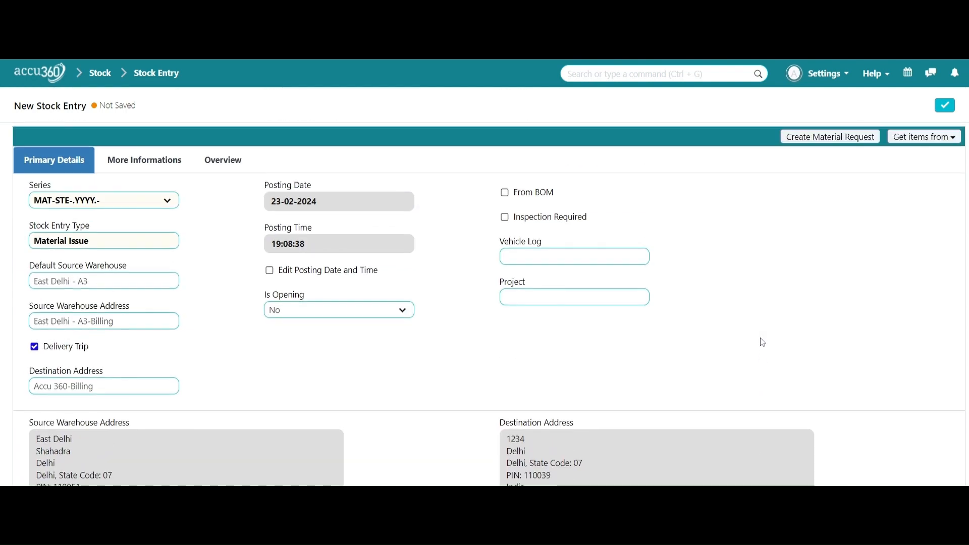
scroll(763, 343, "down", 1)
scroll(763, 342, "up", 1)
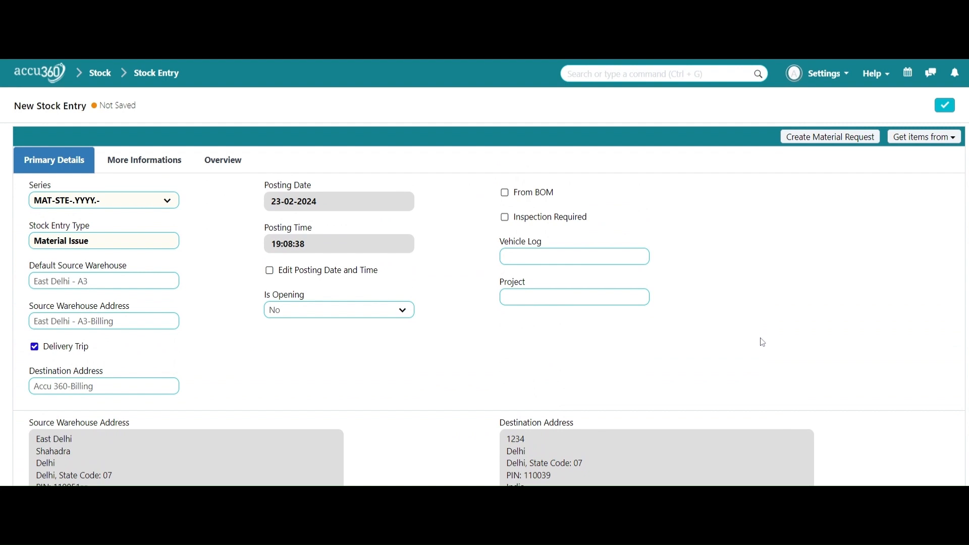
left_click(949, 105)
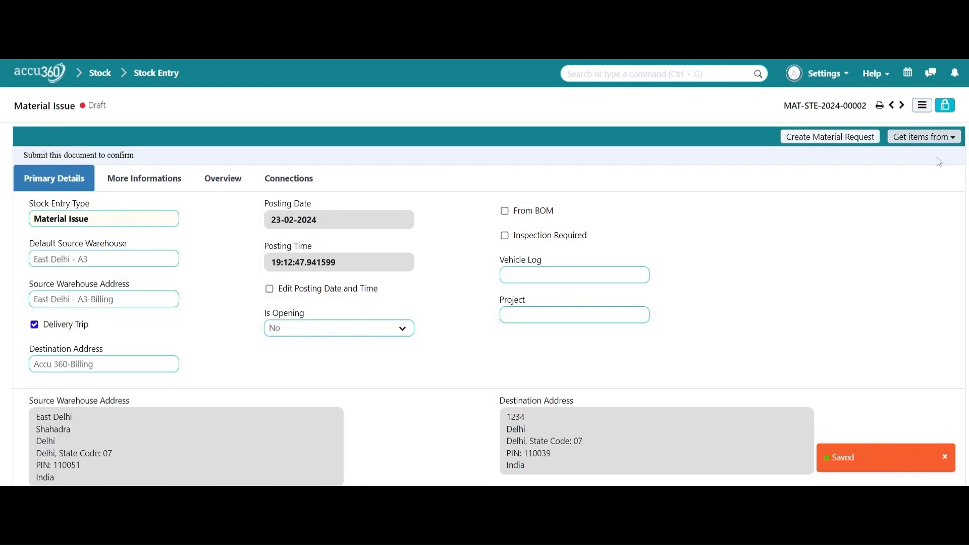
Check the item row of the drafted Material Issue and try to submit the entry.
scroll(934, 162, "down", 10)
scroll(932, 188, "up", 10)
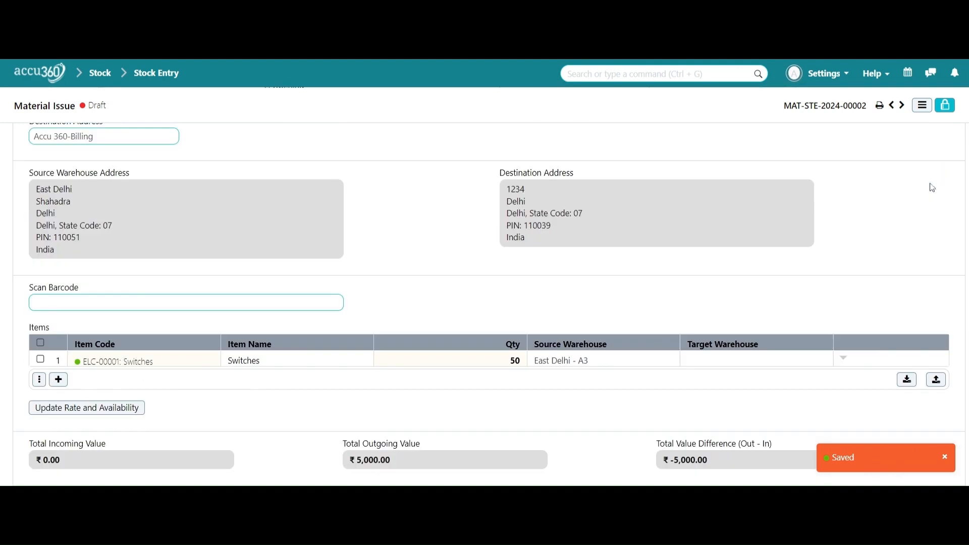
left_click(945, 105)
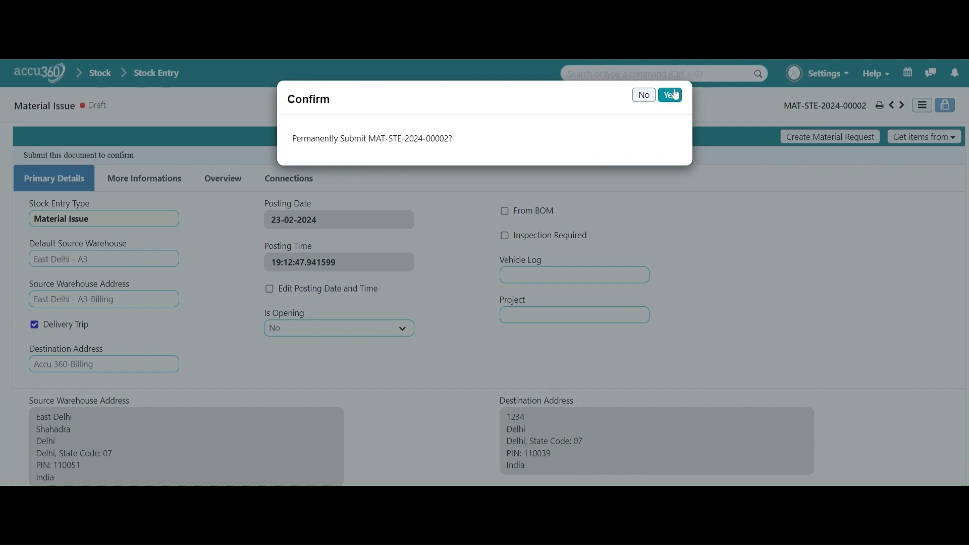
left_click(676, 95)
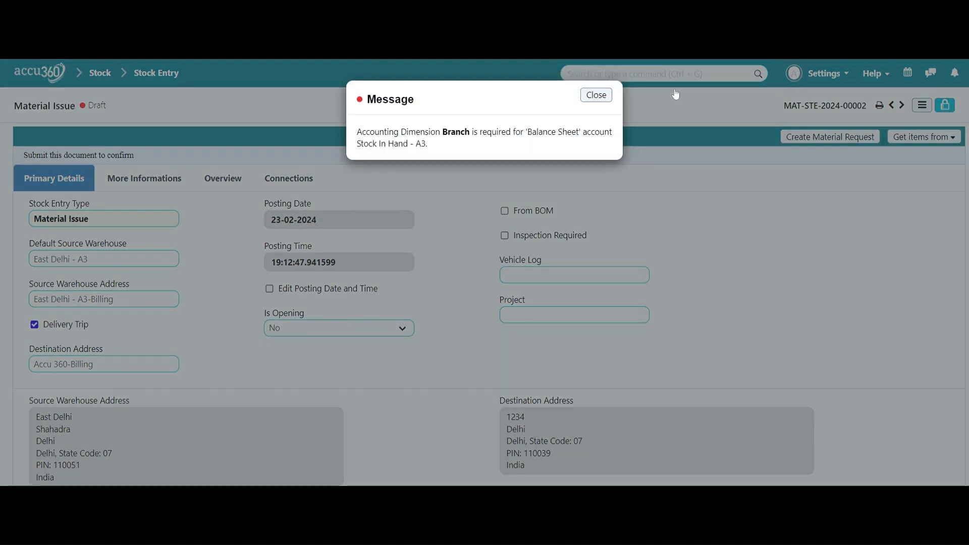
left_click_drag(399, 132, 447, 132)
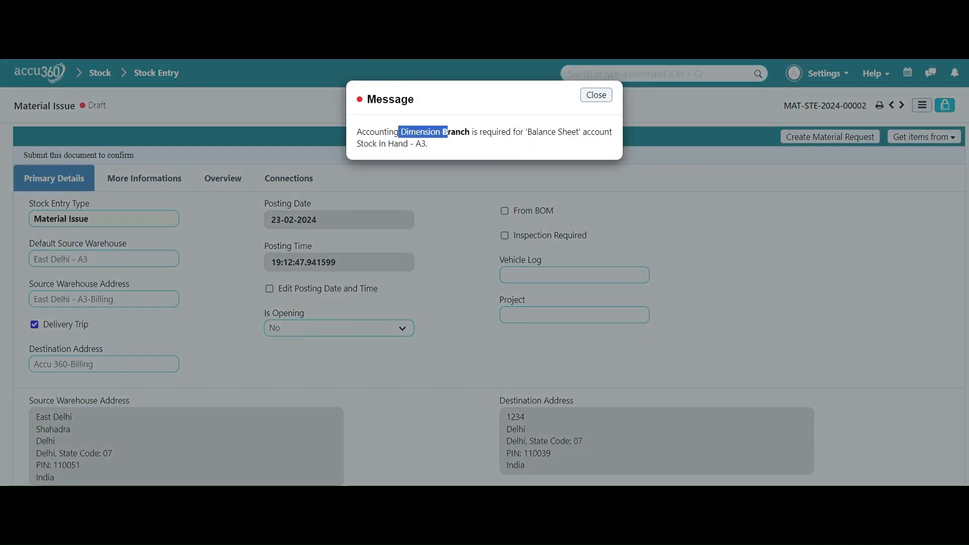
left_click(596, 95)
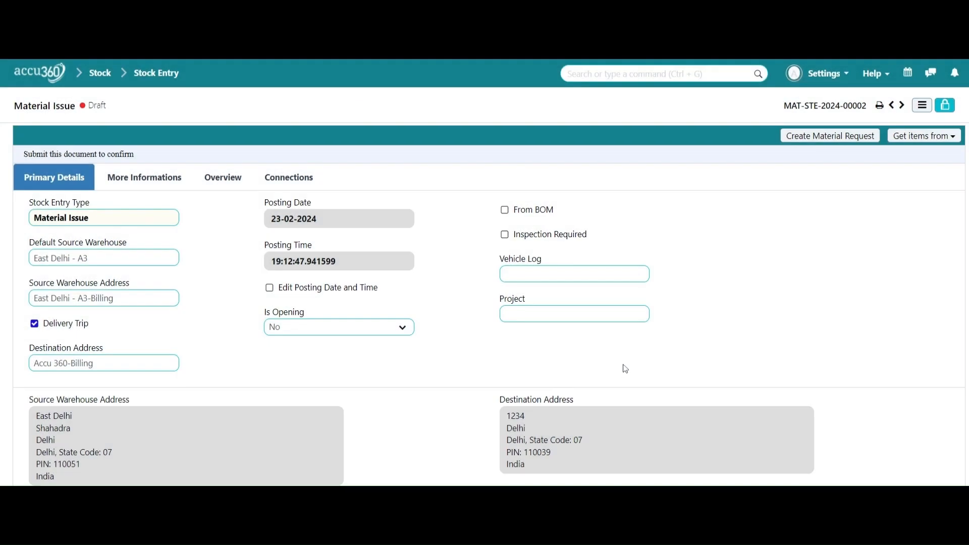
Set the Material Issue's branch to Delhi and save the entry.
scroll(624, 364, "down", 10)
scroll(622, 338, "up", 10)
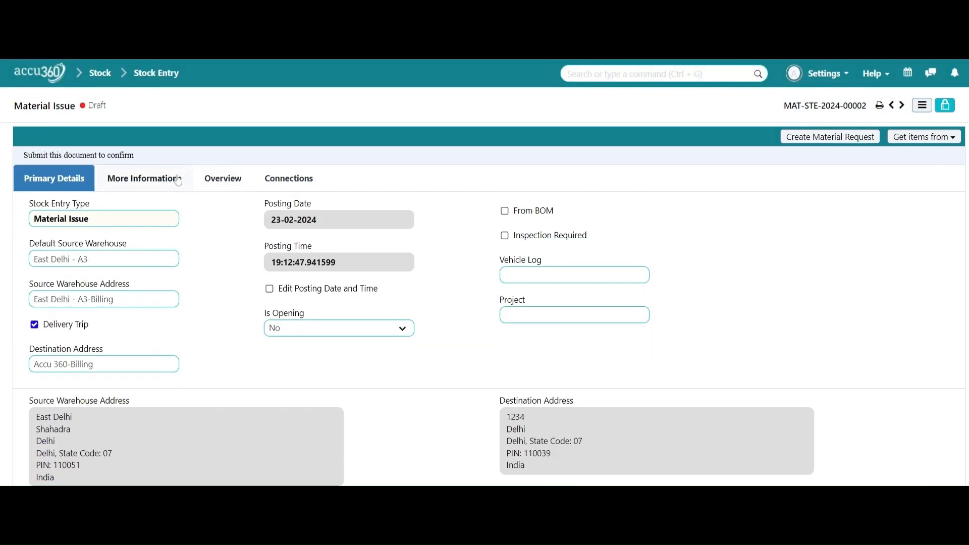
left_click(178, 181)
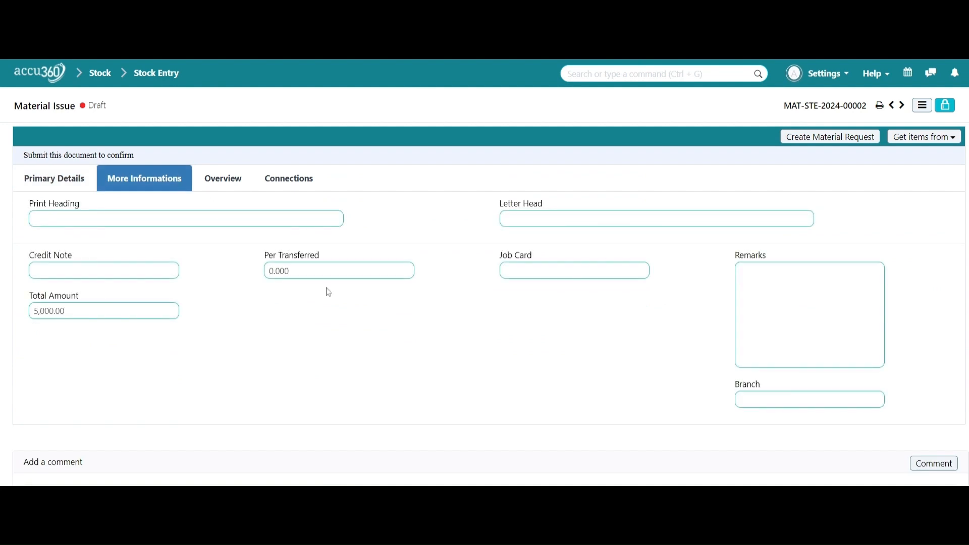
scroll(328, 290, "down", 1)
left_click(787, 336)
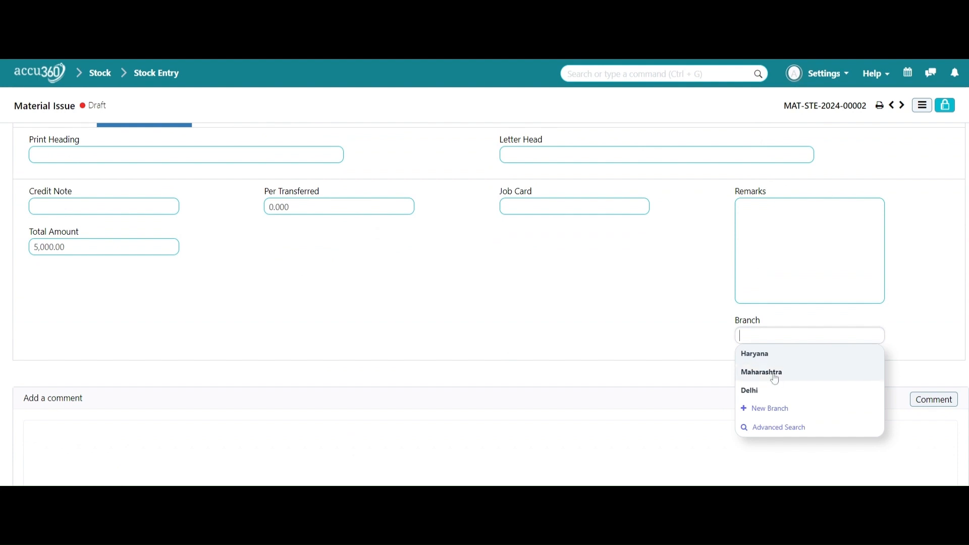
left_click(774, 393)
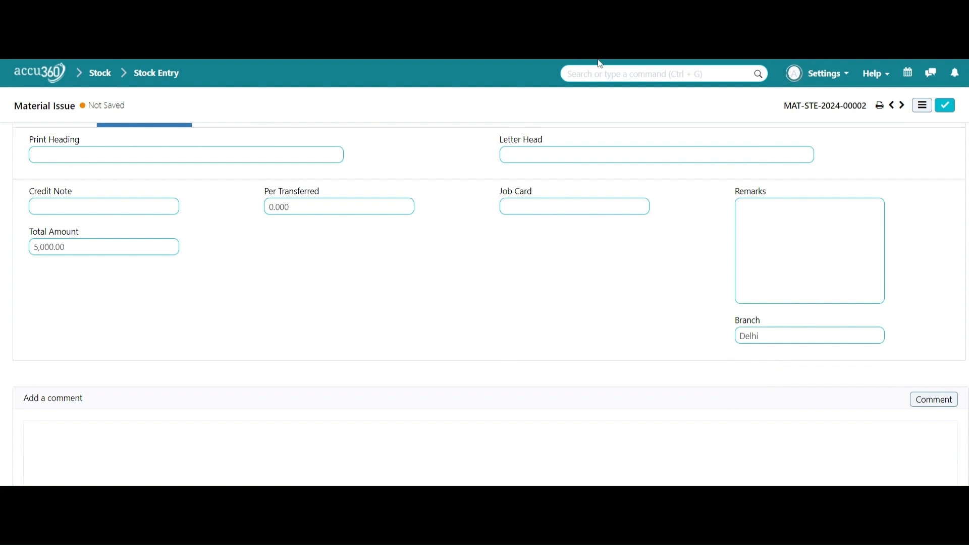
left_click(946, 105)
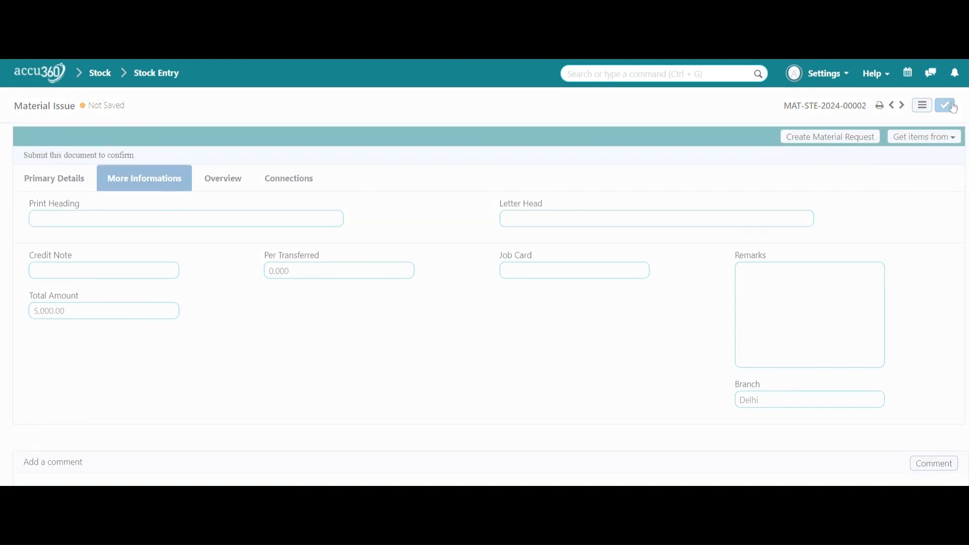
Permanently submit the Material Issue and review its primary details and items.
left_click(947, 106)
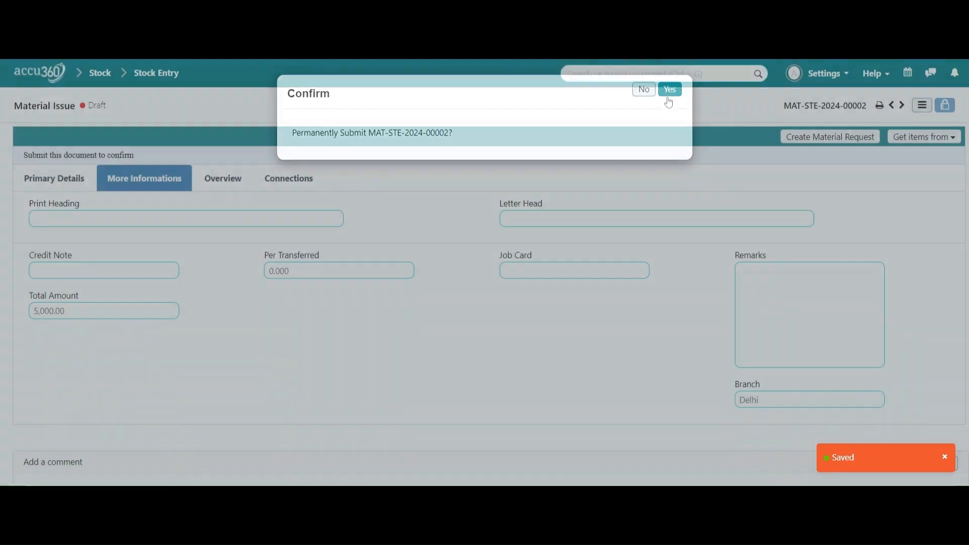
left_click(670, 90)
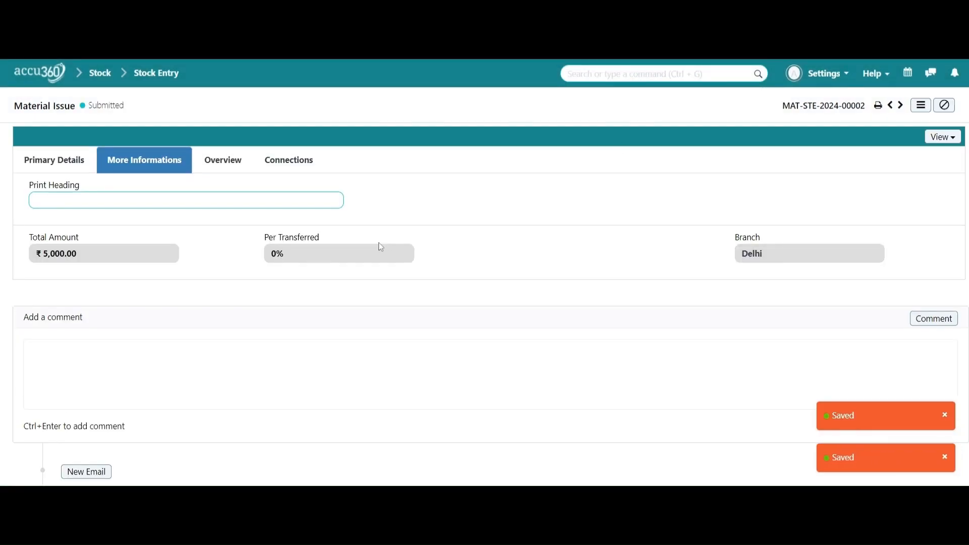
left_click(61, 157)
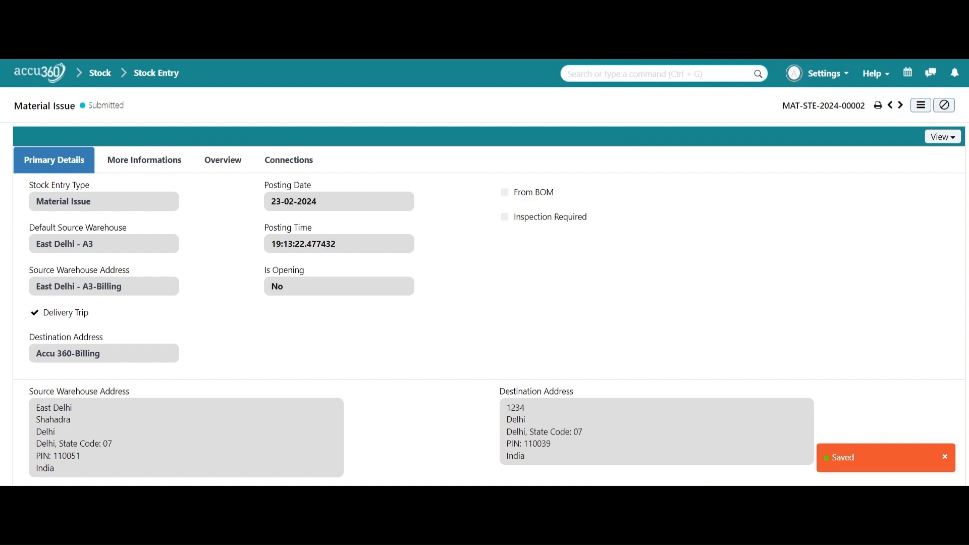
scroll(558, 458, "down", 8)
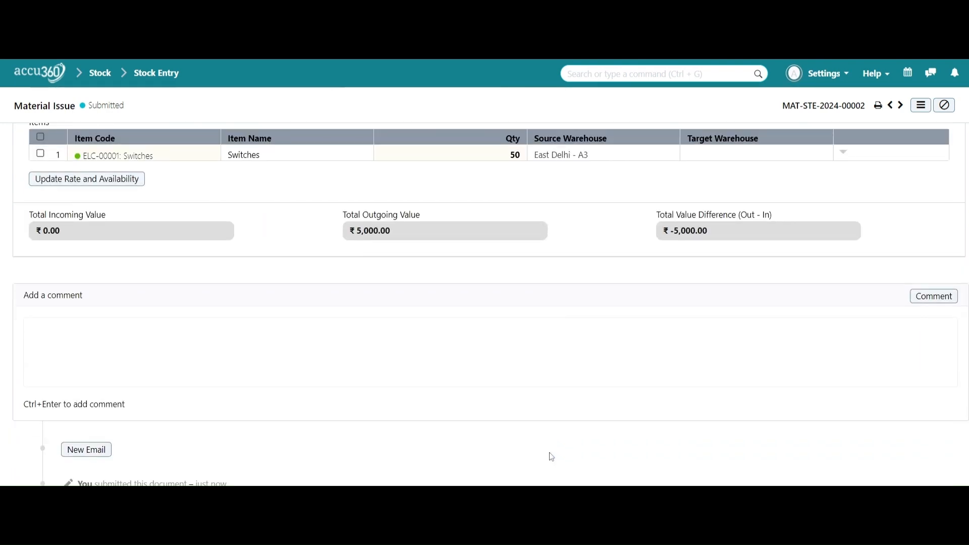
scroll(552, 456, "up", 10)
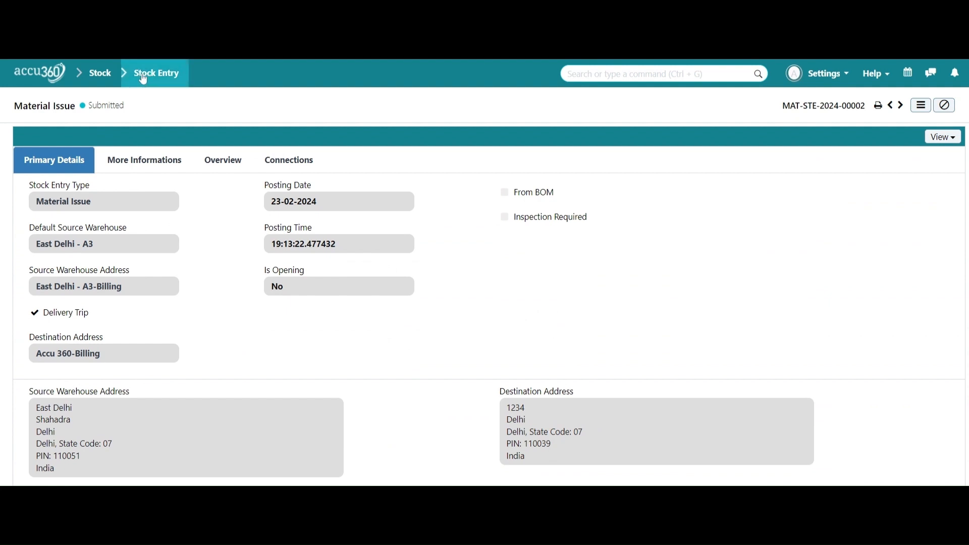
Open the Stock Entry list from the Stock module and reload it.
left_click(110, 74)
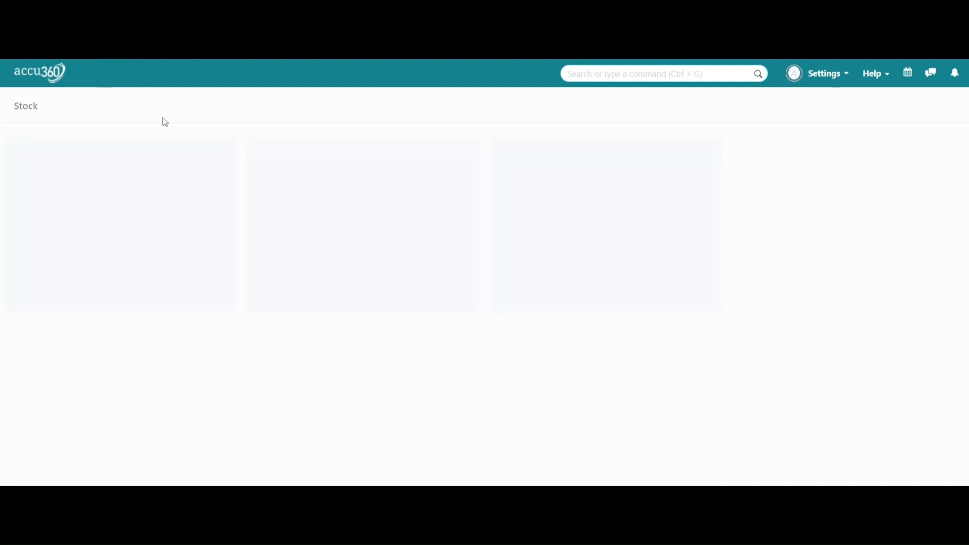
left_click(74, 186)
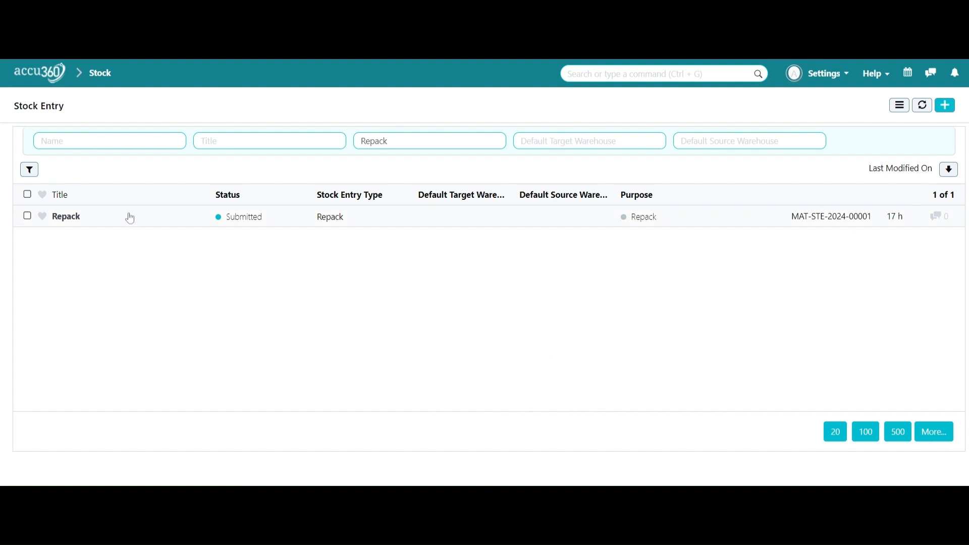
left_click(924, 106)
left_click(800, 74)
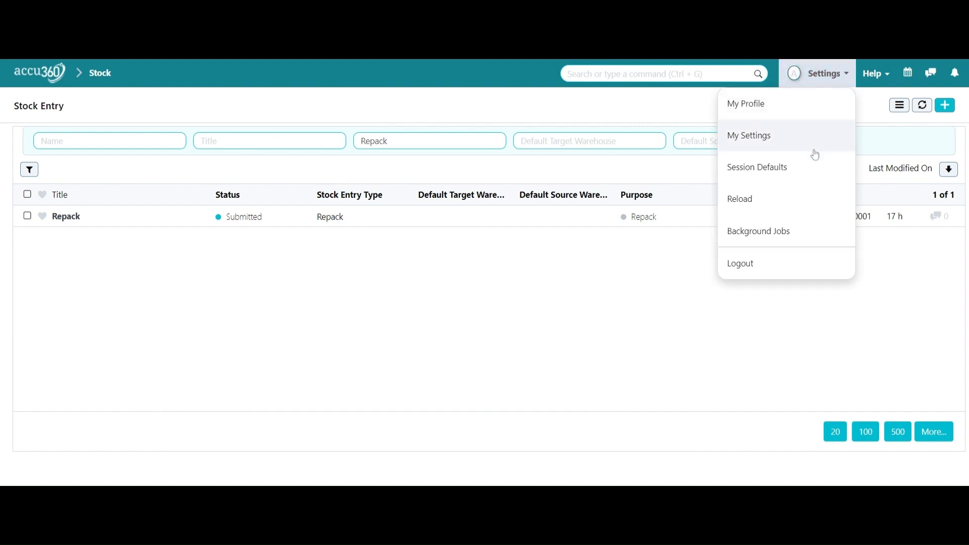
left_click(792, 199)
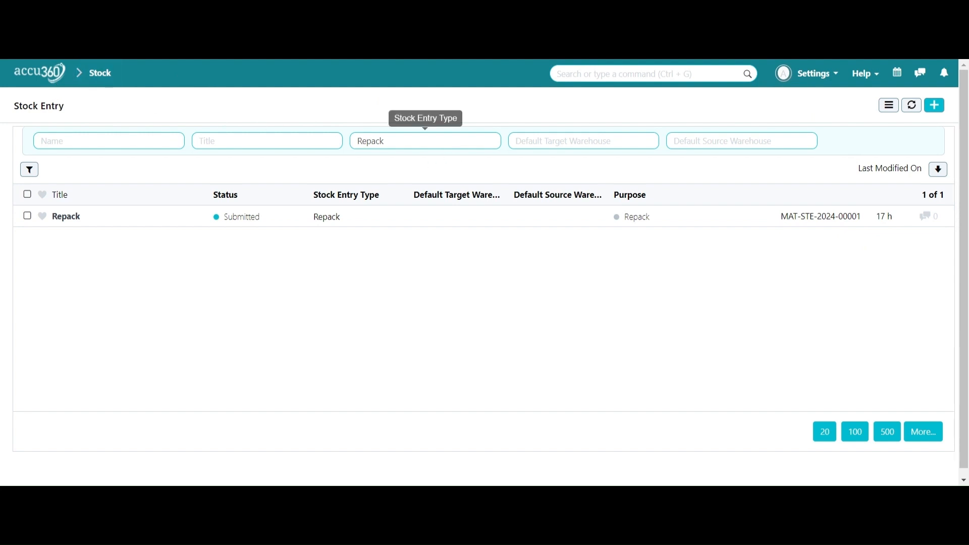
Remove the Repack filter on stock entry type so the list covers all stock entries.
left_click(383, 140)
left_click_drag(384, 141, 273, 141)
key("BackSpace")
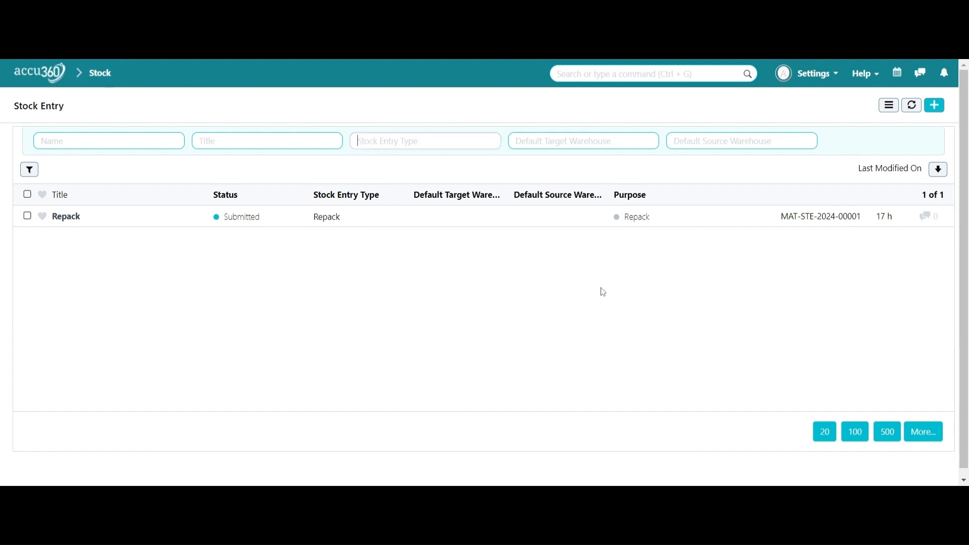
left_click(643, 327)
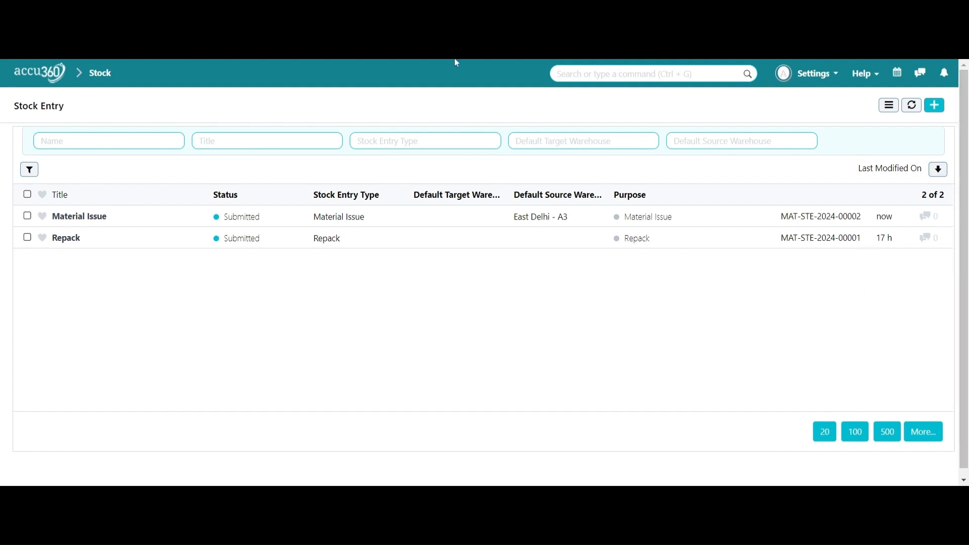
Create a new stock entry with the type Material Transfer.
left_click(936, 105)
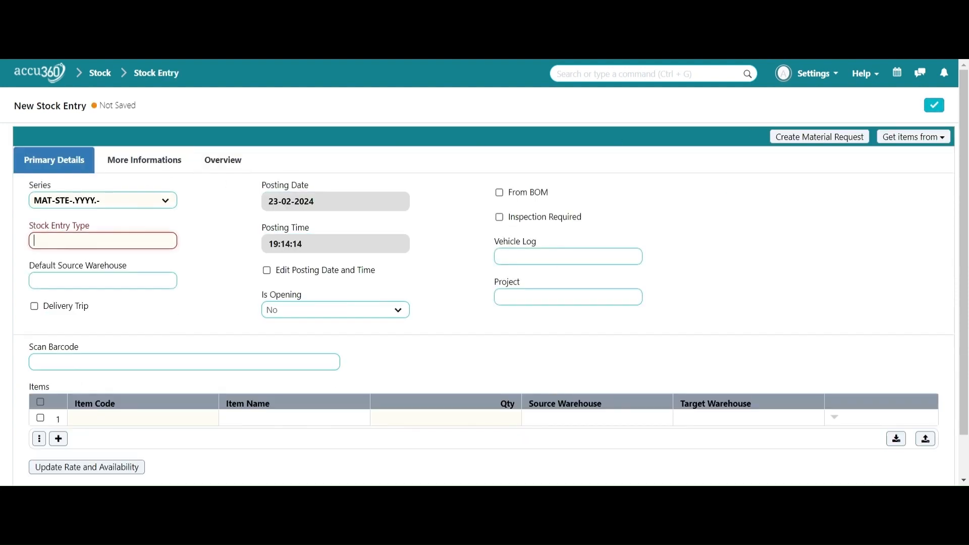
left_click(89, 241)
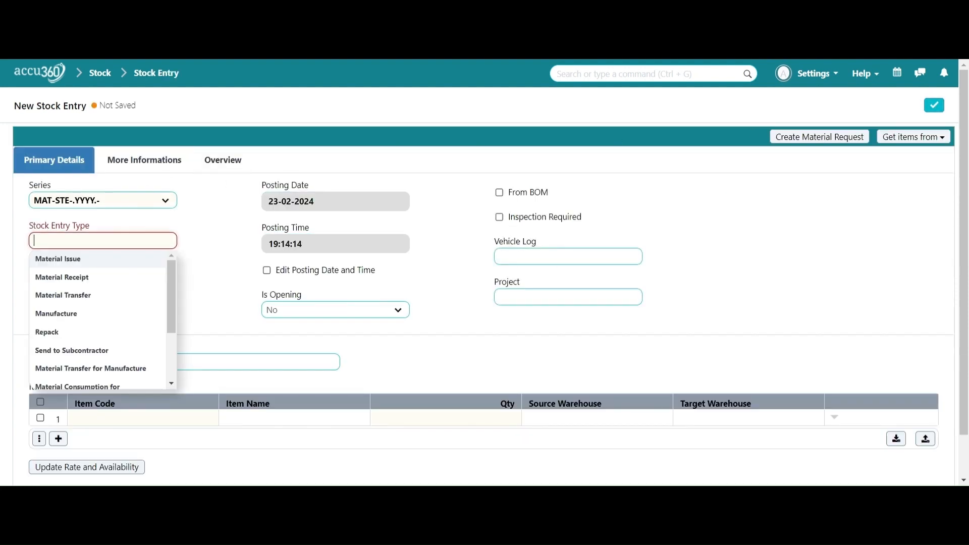
left_click(113, 295)
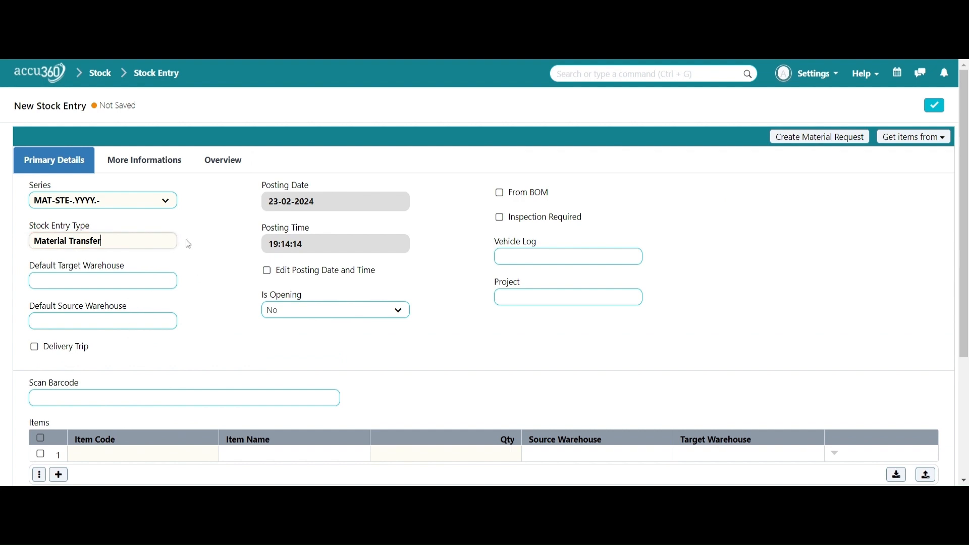
Set the default target warehouse to West Delhi - A3 with the address West Delhi - A3-Billing.
left_click(100, 280)
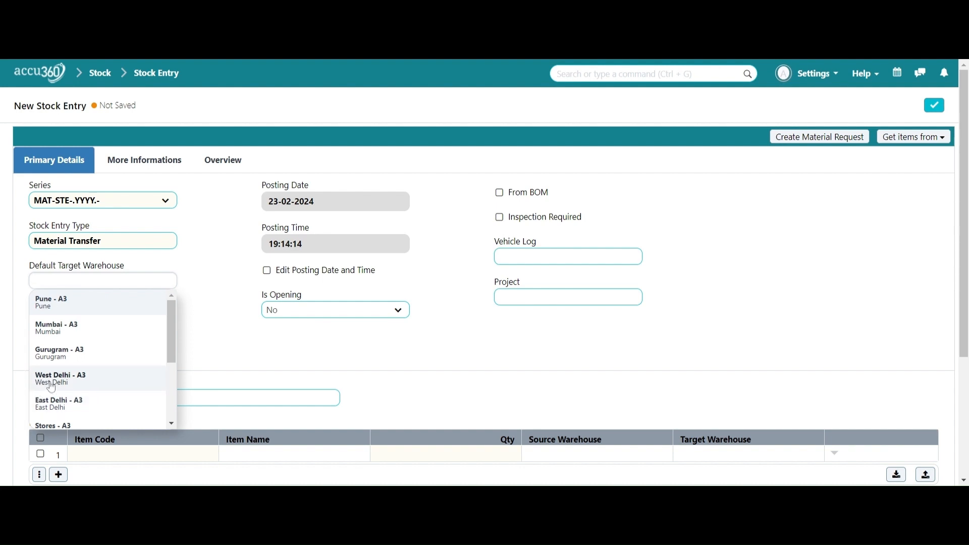
left_click(52, 379)
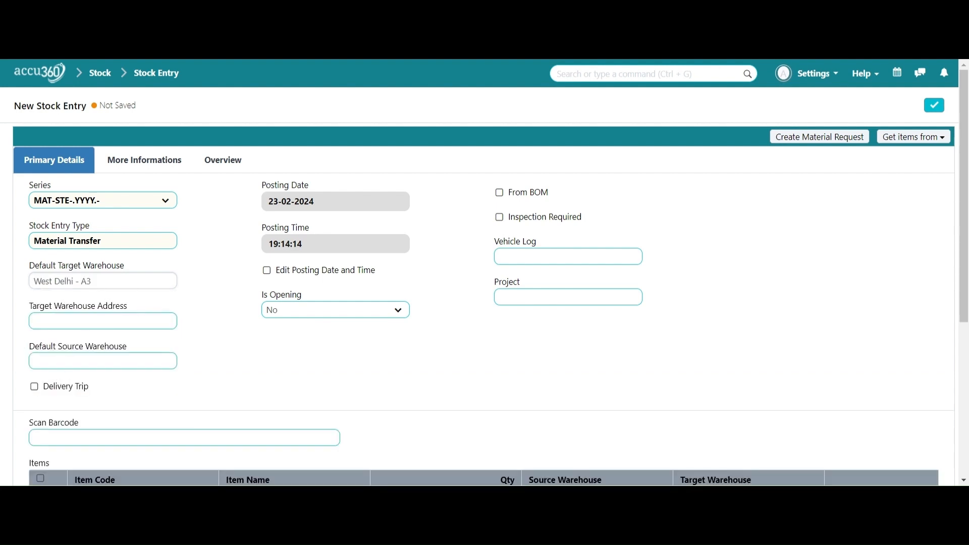
left_click(103, 321)
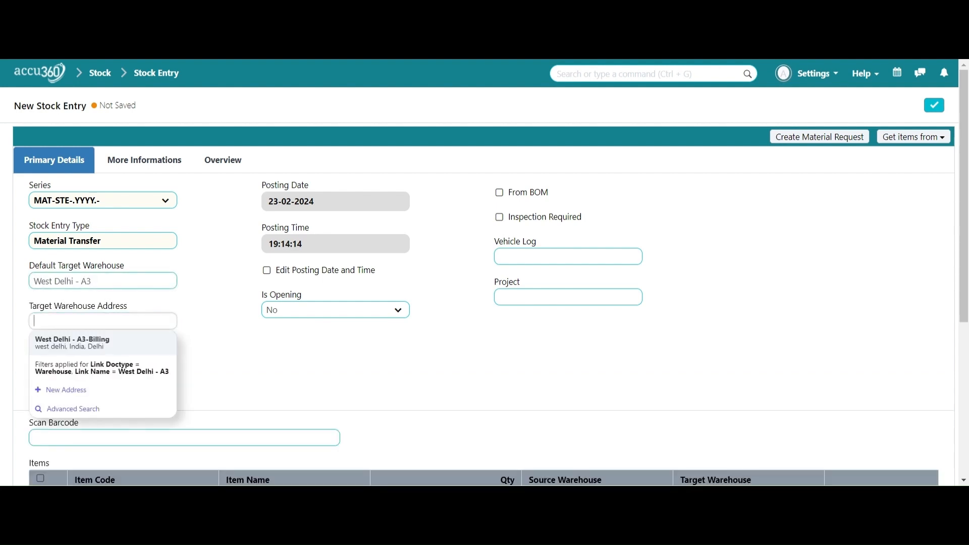
left_click(93, 340)
Set the default source warehouse to East Delhi - A3 with the address East Delhi - A3-Billing.
left_click(93, 361)
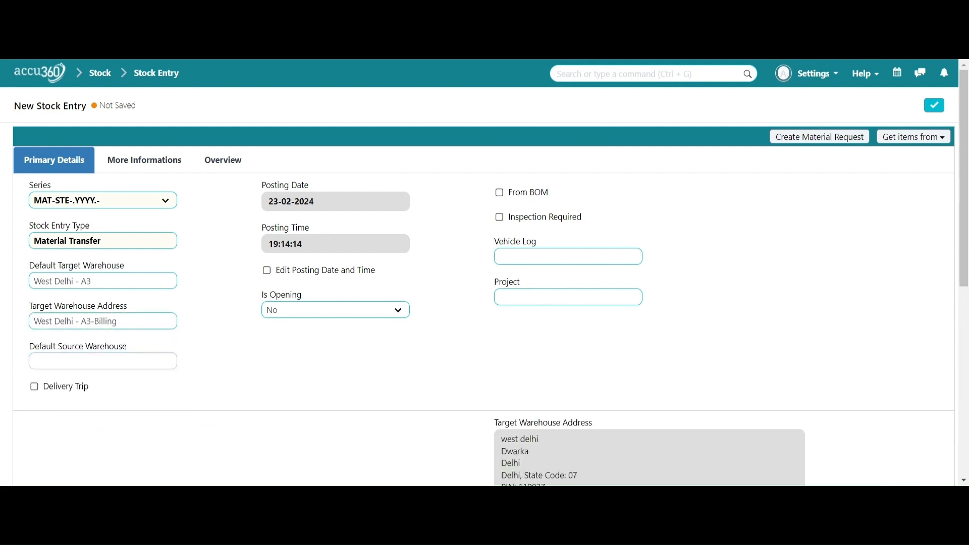
scroll(99, 353, "down", 1)
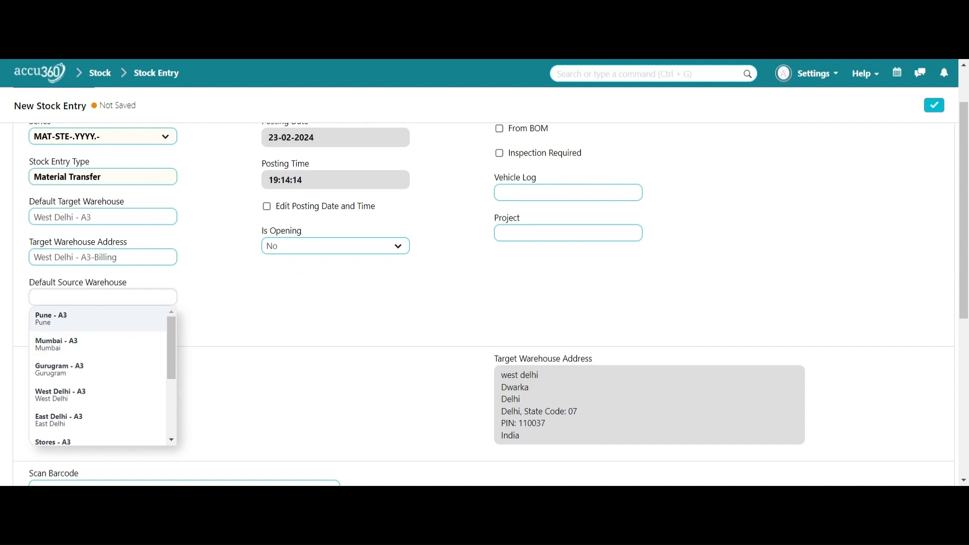
scroll(109, 348, "down", 1)
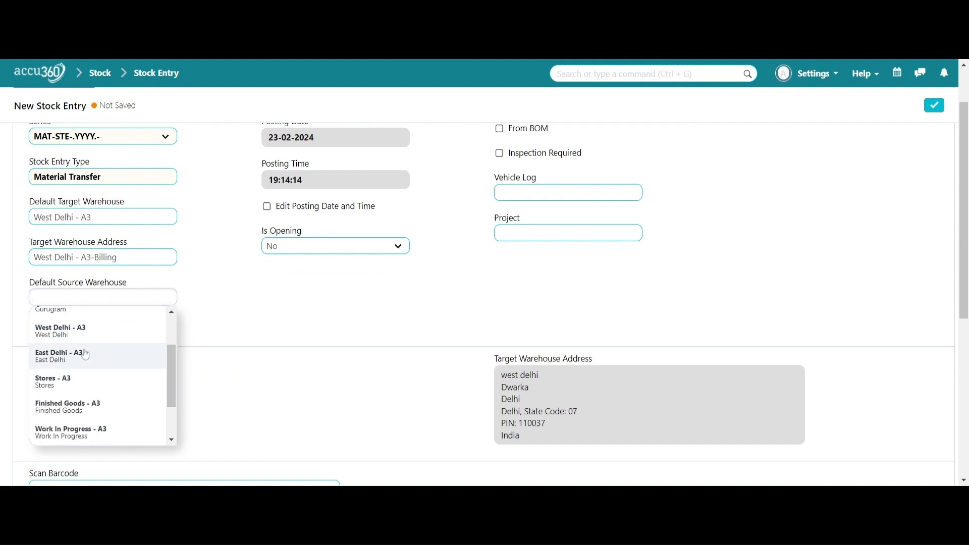
left_click(86, 356)
left_click(34, 337)
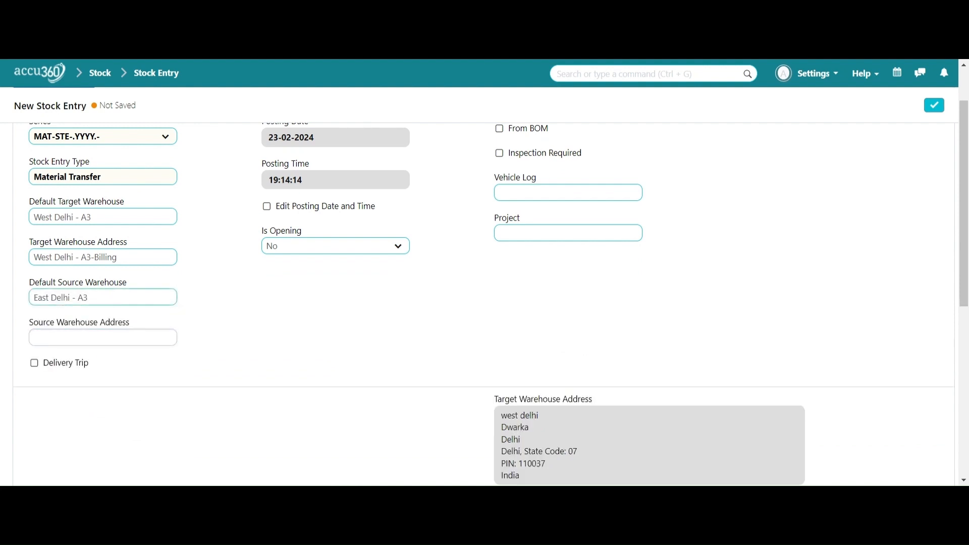
left_click(101, 358)
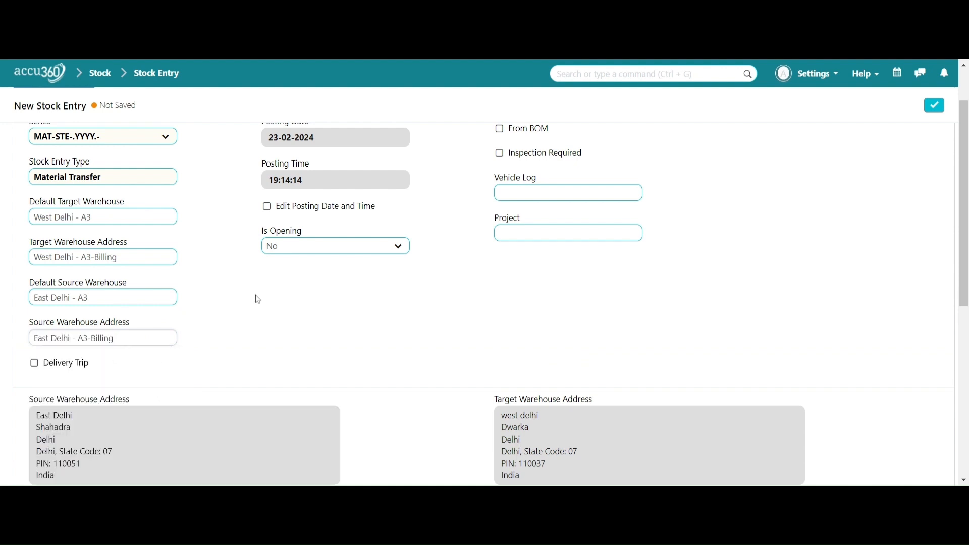
Add the item ELC-00001 (Switches) to the first row of the transfer's items table.
scroll(220, 297, "down", 5)
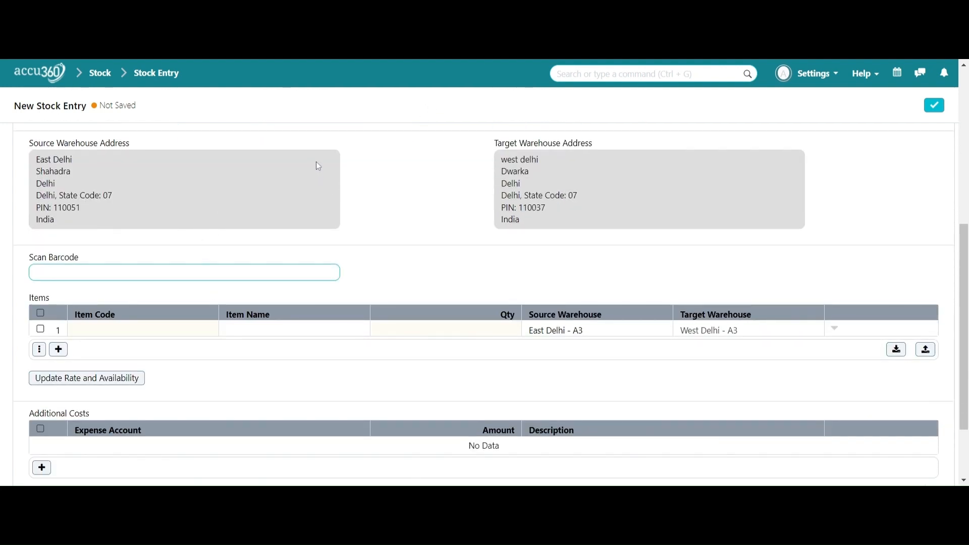
left_click(124, 331)
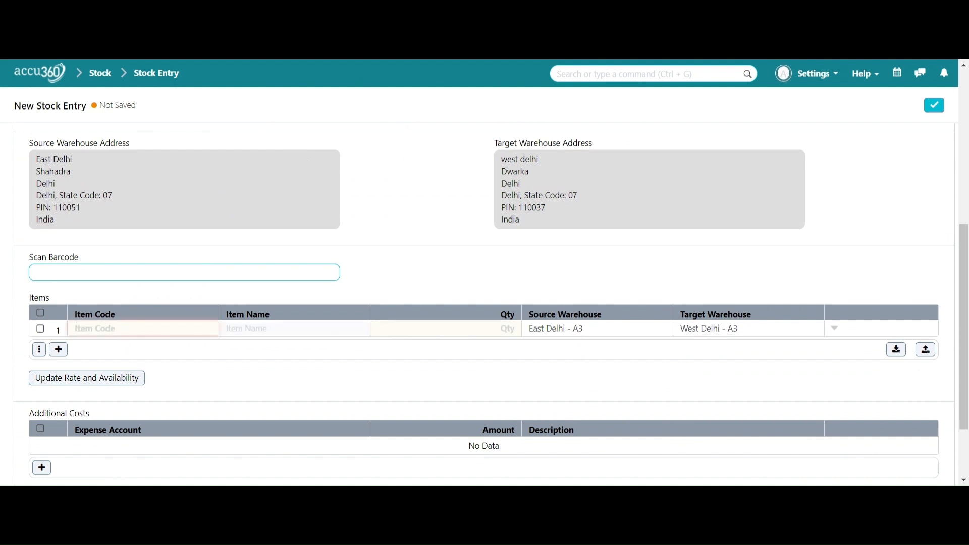
type("s")
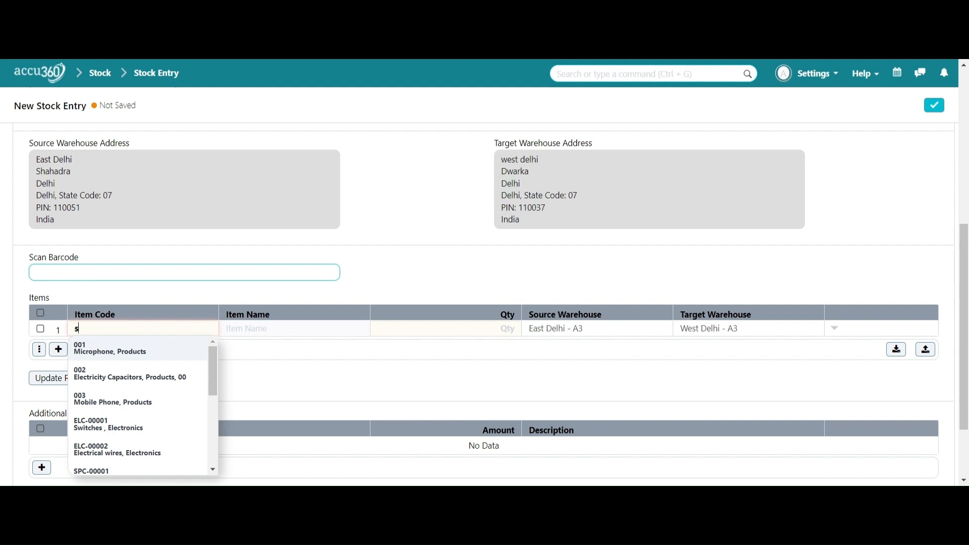
type("wit")
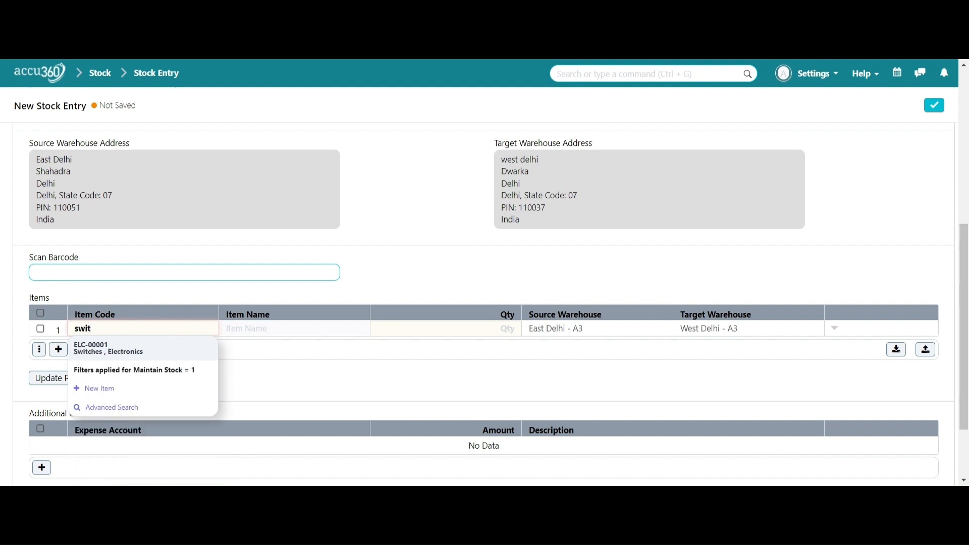
left_click(97, 344)
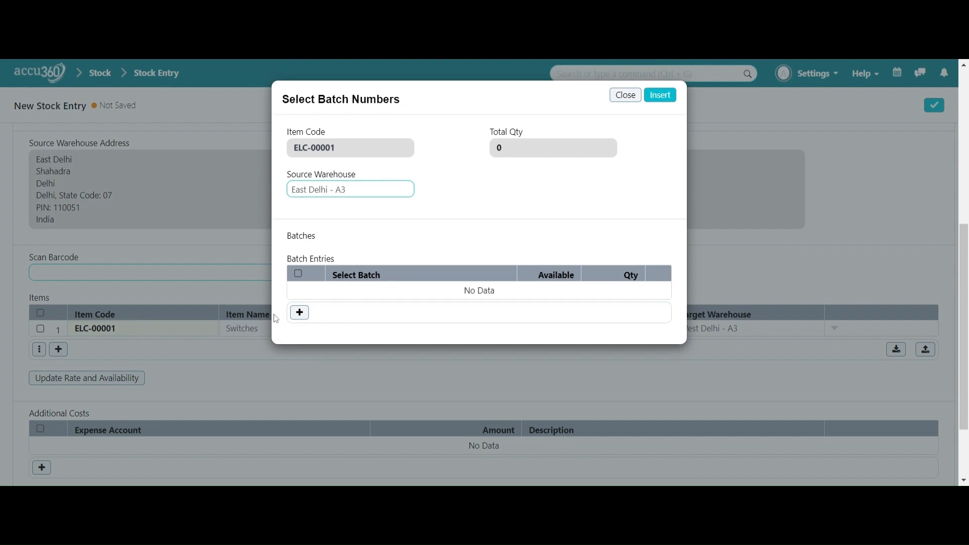
Assign batch ELC-24-00001 to the Switches with a quantity of 250 and insert it into the entry.
left_click(299, 313)
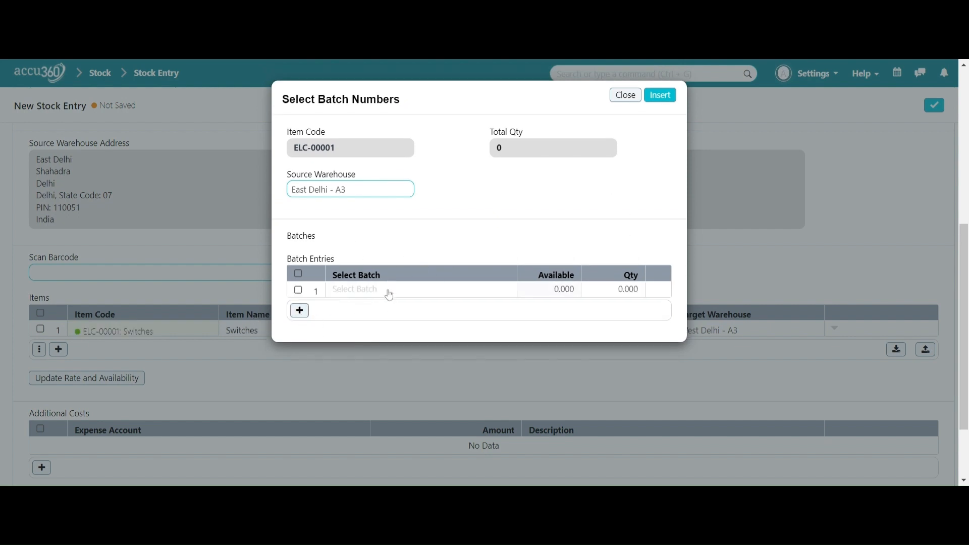
left_click(333, 289)
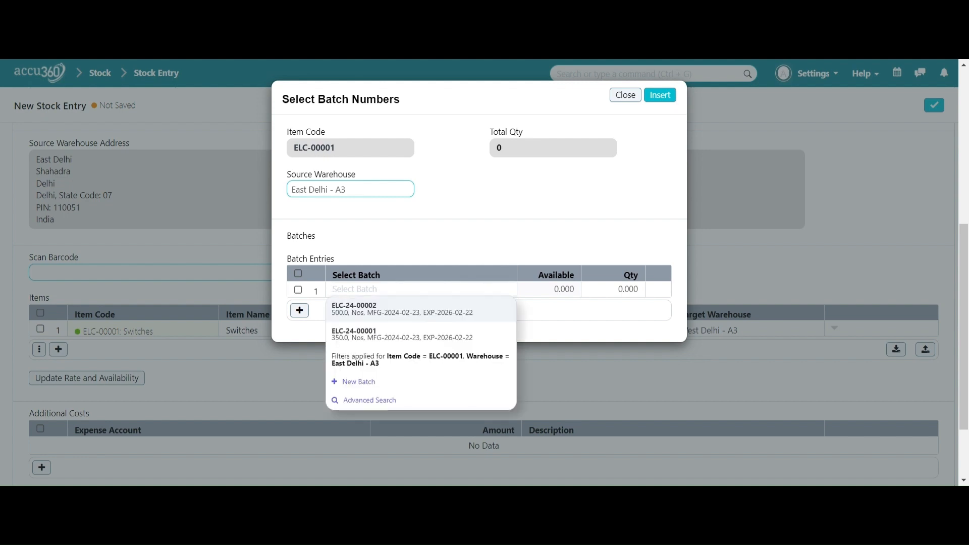
left_click(429, 343)
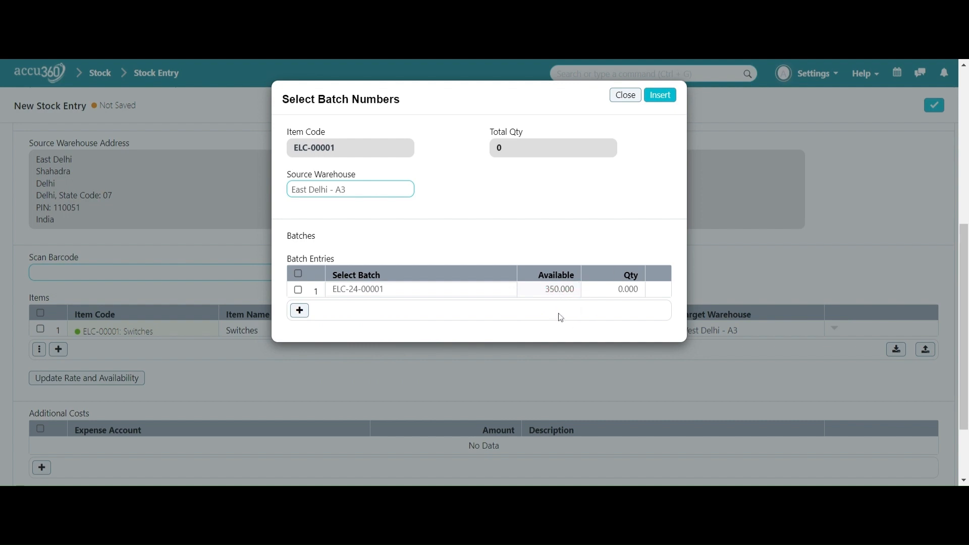
left_click(626, 288)
type("250")
left_click(656, 101)
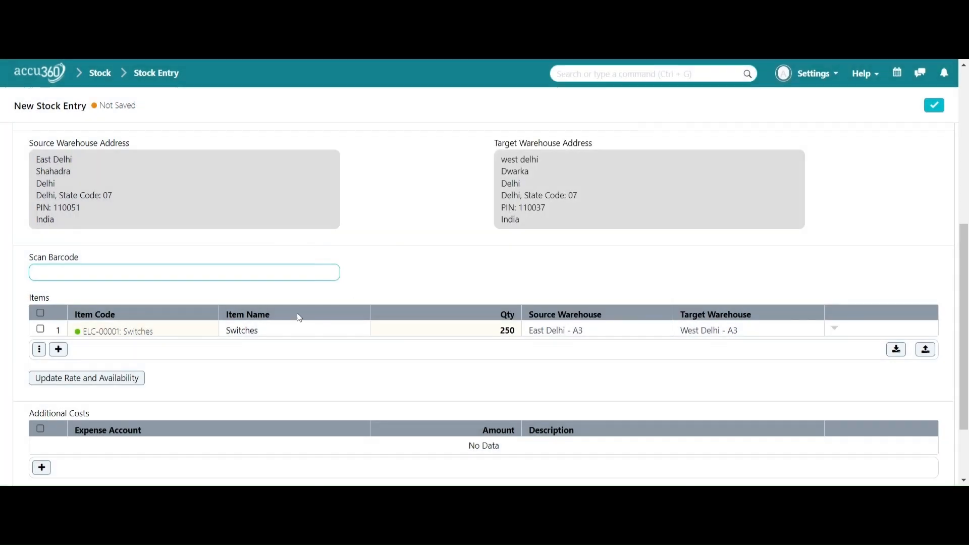
Add an additional cost of 500 under Freight and Forwarding Charges - A3 with the description Delivery Charges.
scroll(301, 313, "down", 2)
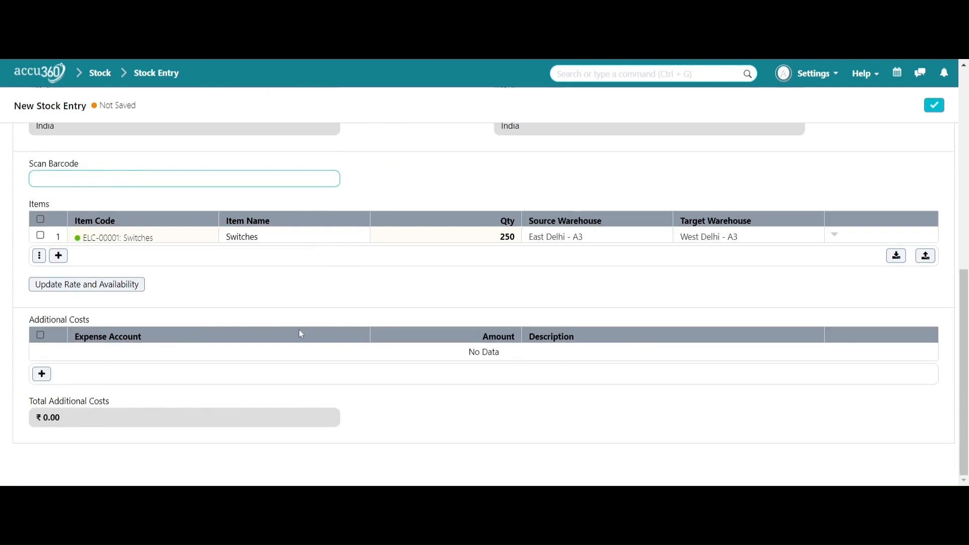
left_click(42, 374)
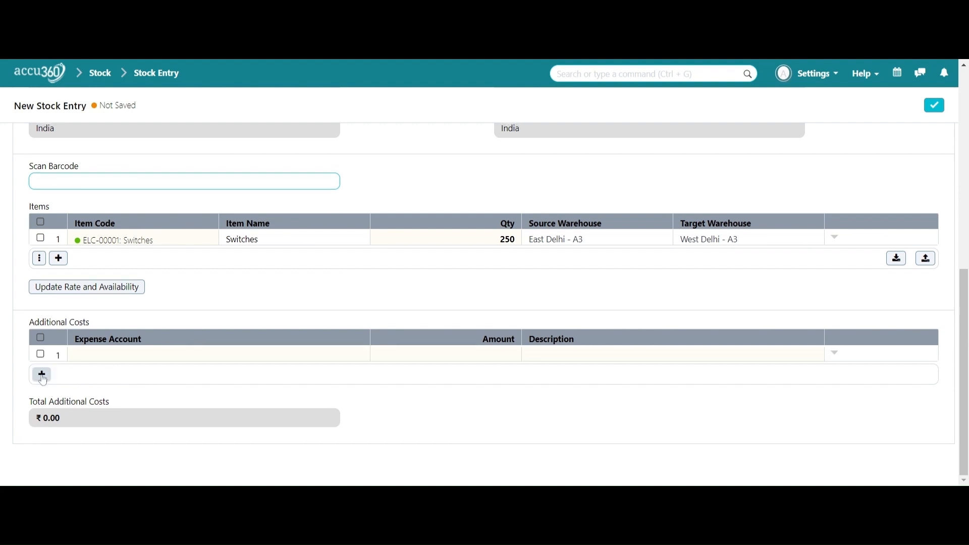
left_click(165, 360)
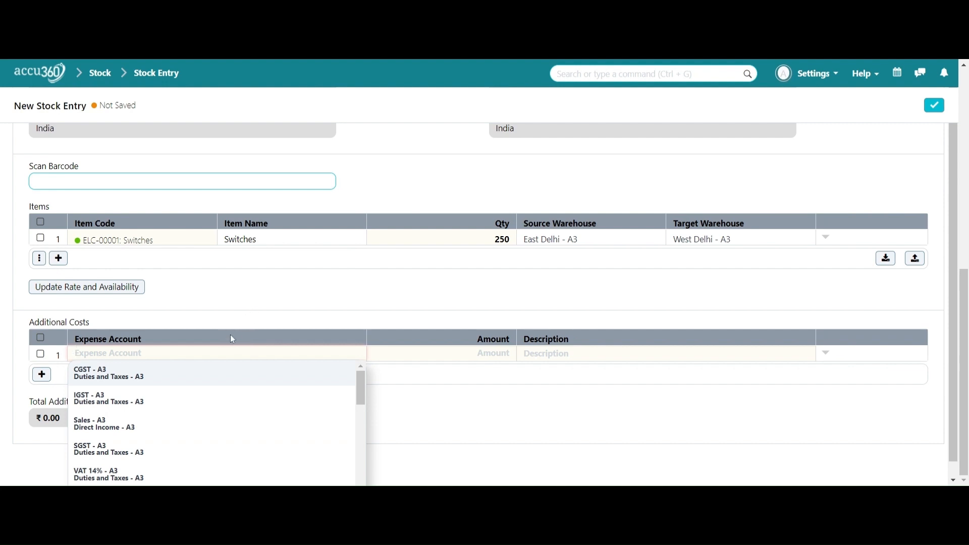
scroll(228, 359, "down", 1)
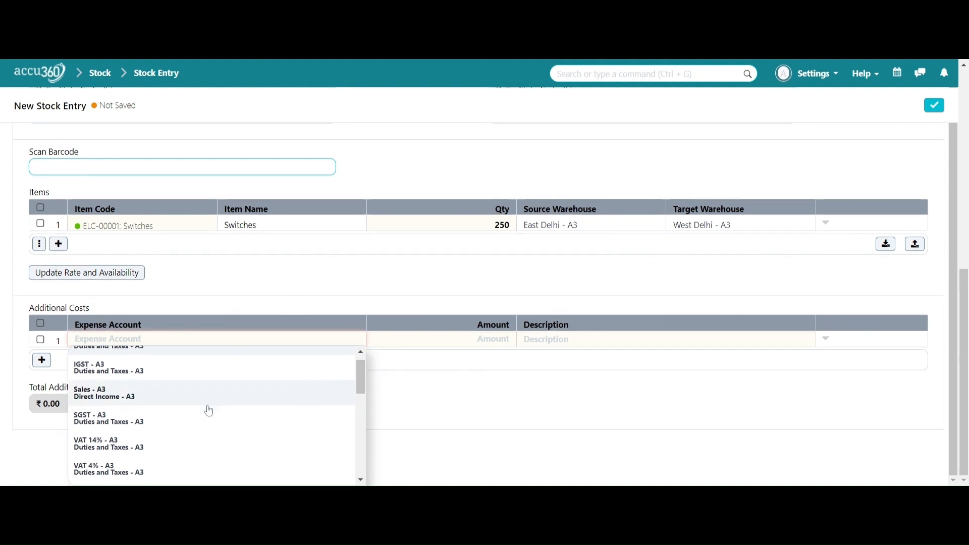
scroll(208, 406, "down", 3)
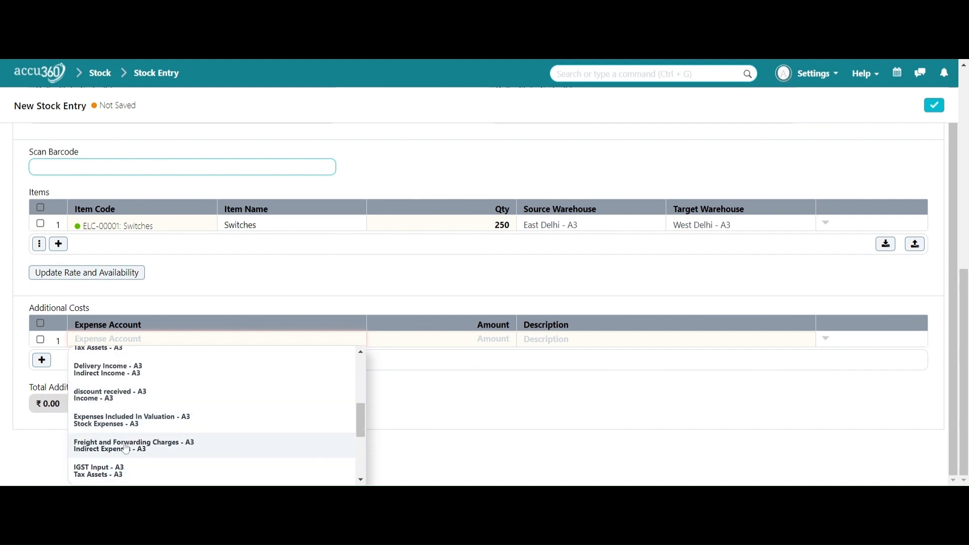
left_click(98, 456)
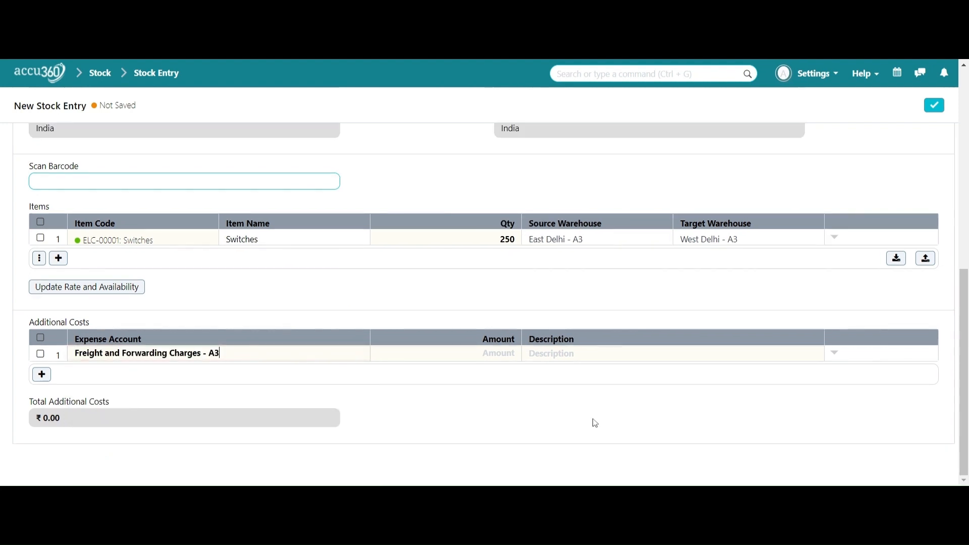
left_click(514, 353)
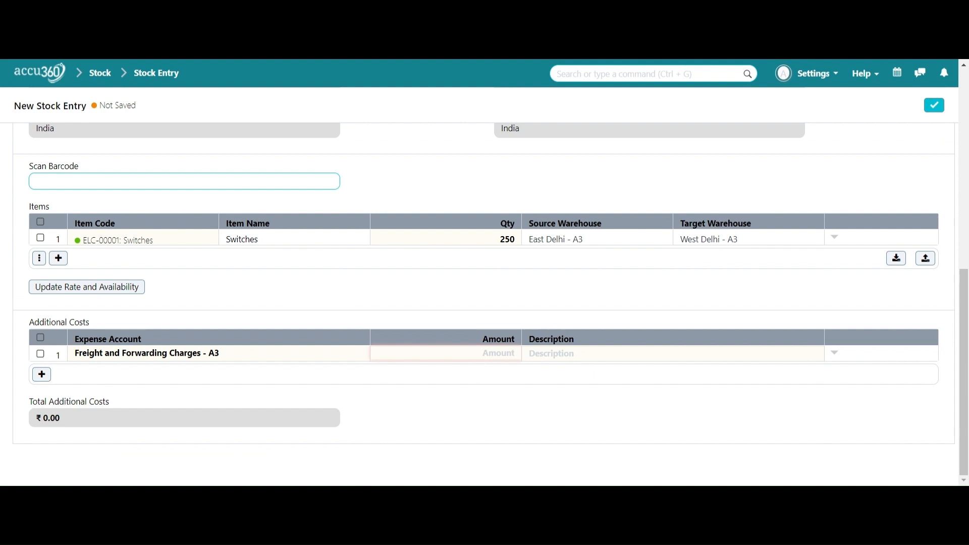
type("500")
key("Tab")
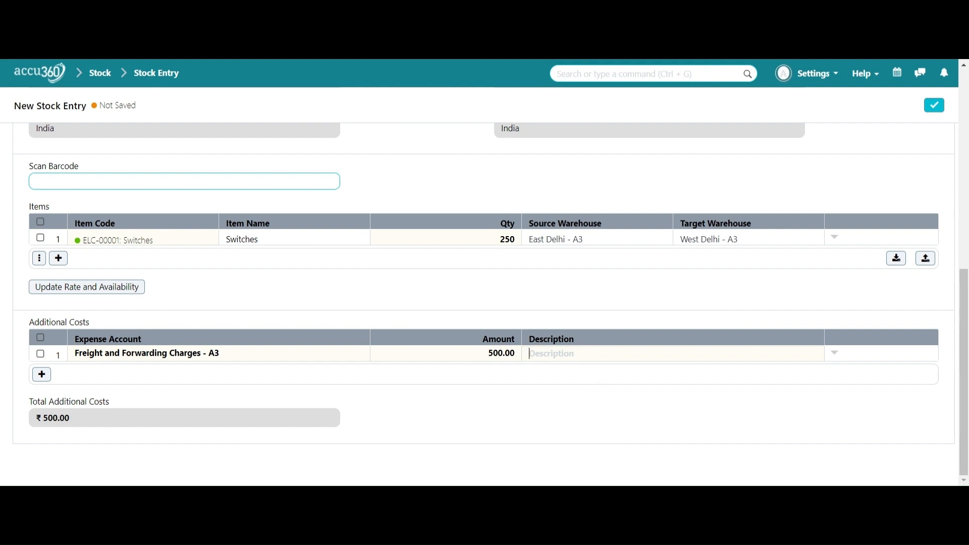
type("Delivery Charges")
Set the stock entry's branch to Delhi and return to its primary details.
scroll(207, 242, "up", 8)
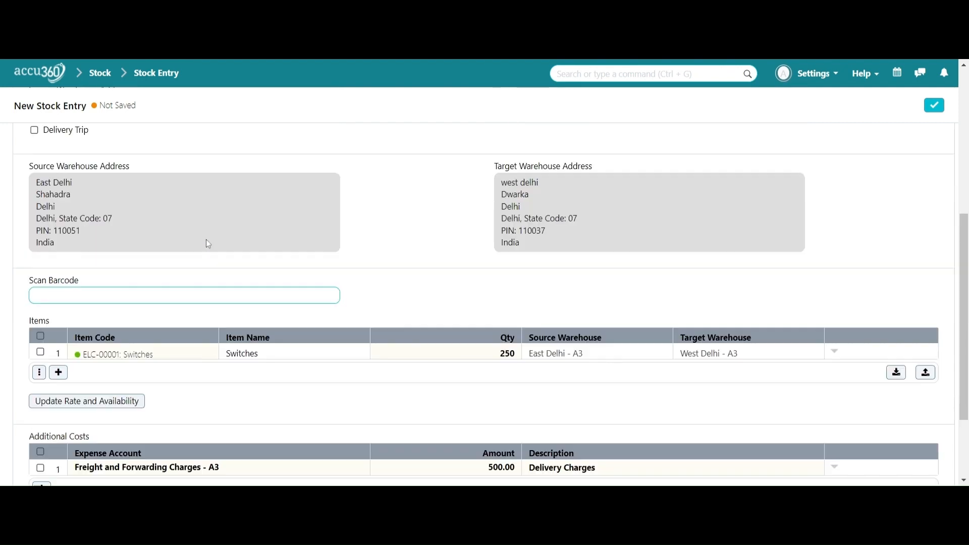
scroll(209, 245, "up", 1)
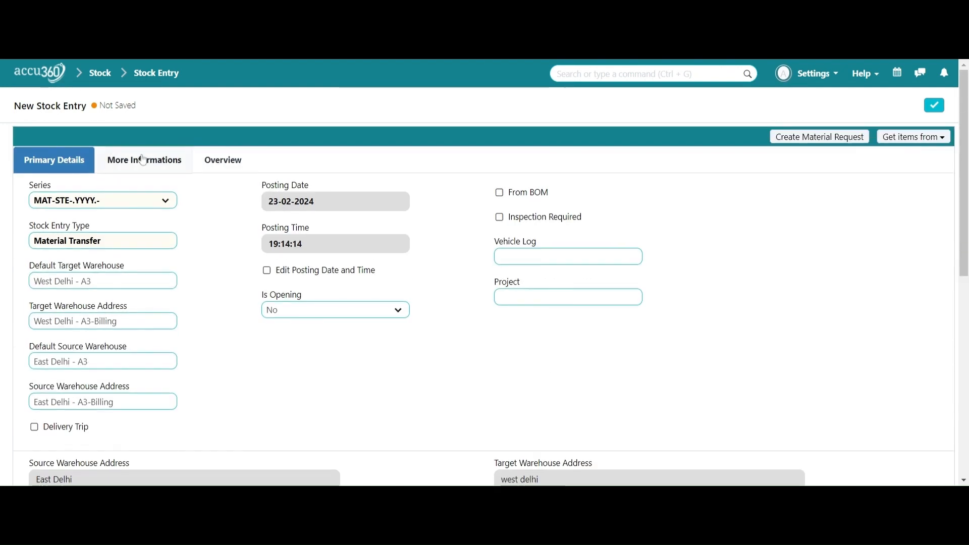
left_click(170, 159)
left_click(826, 385)
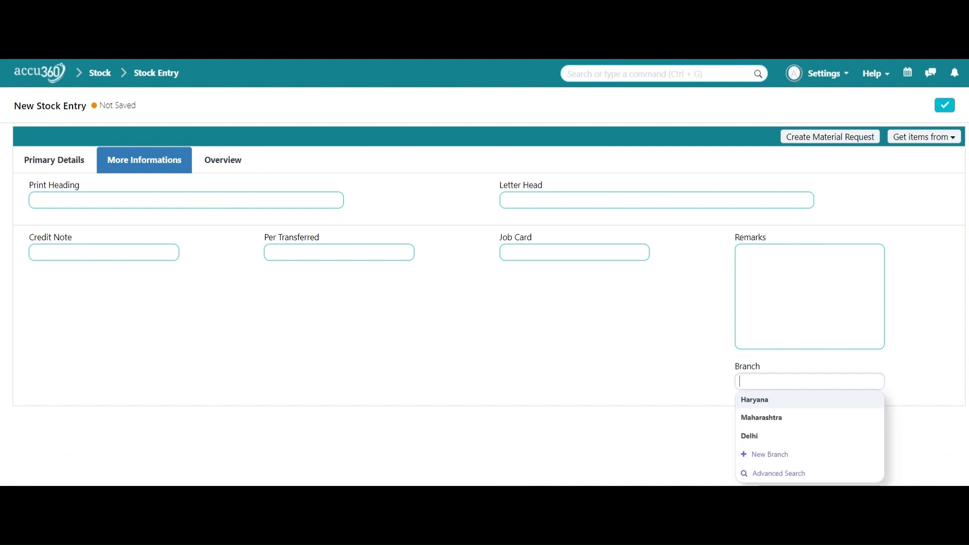
left_click(780, 438)
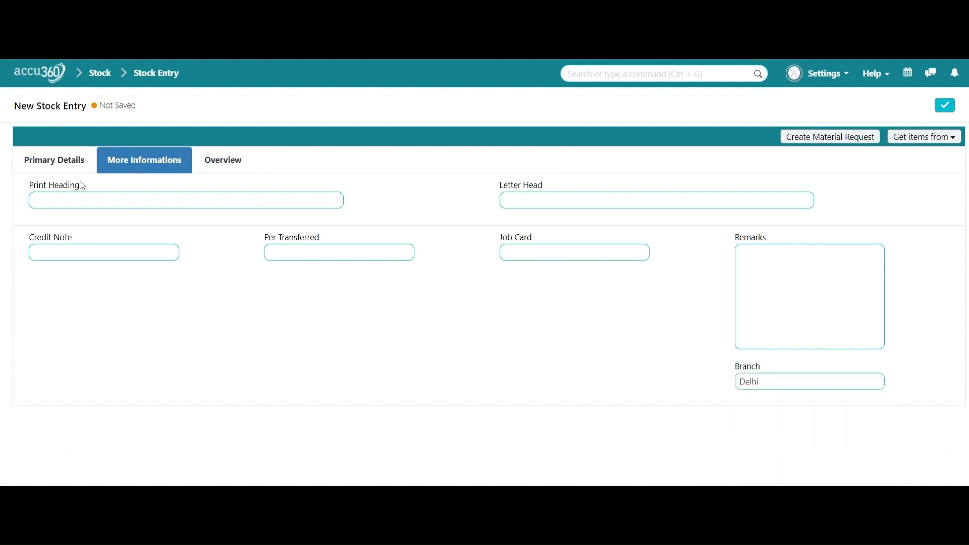
left_click(57, 161)
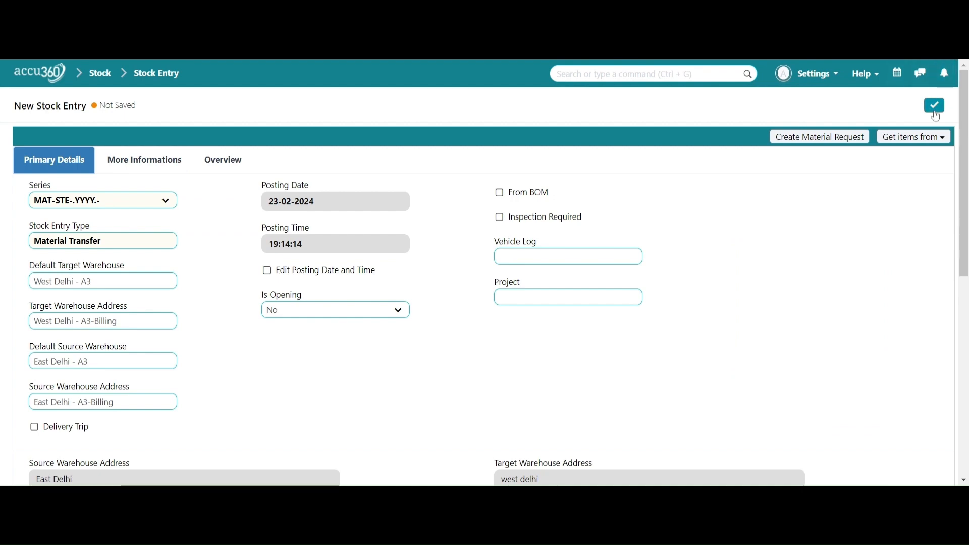
Save the Material Transfer and permanently submit it.
left_click(934, 112)
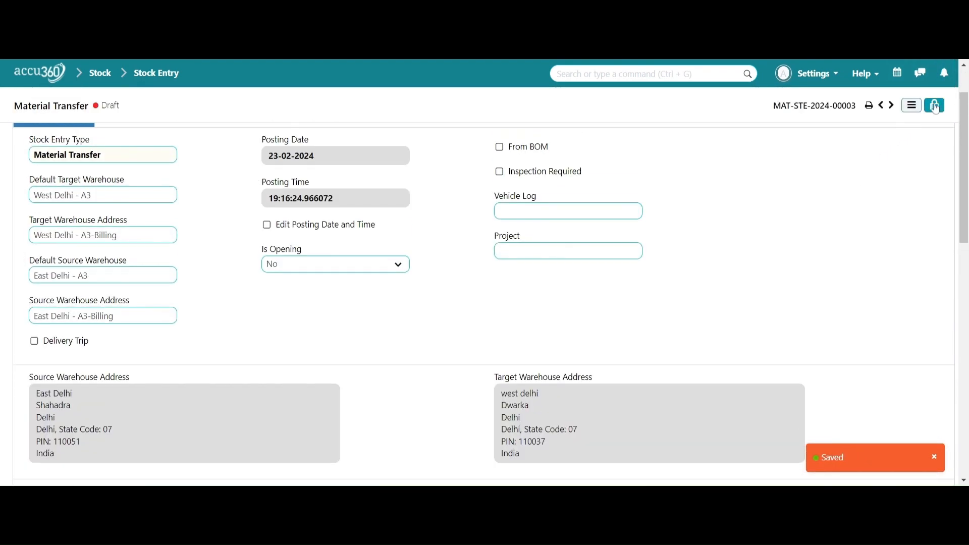
left_click(935, 108)
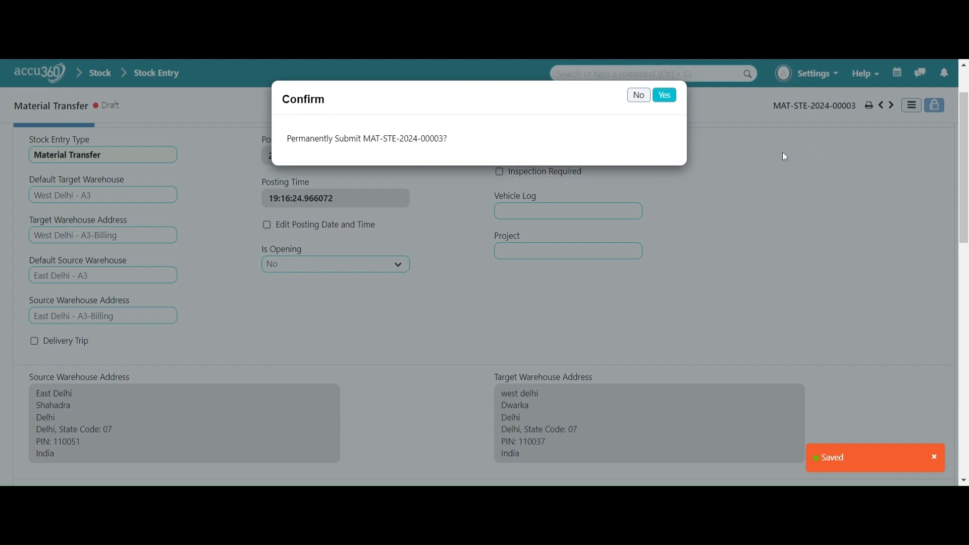
left_click(668, 99)
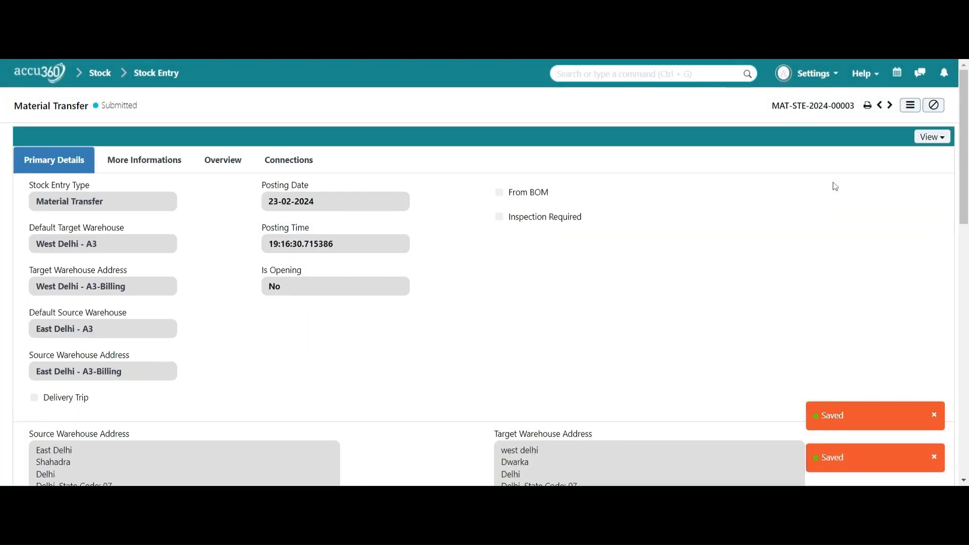
Open the stock ledger of the submitted transfer and clear its voucher filter.
left_click(930, 138)
left_click(900, 161)
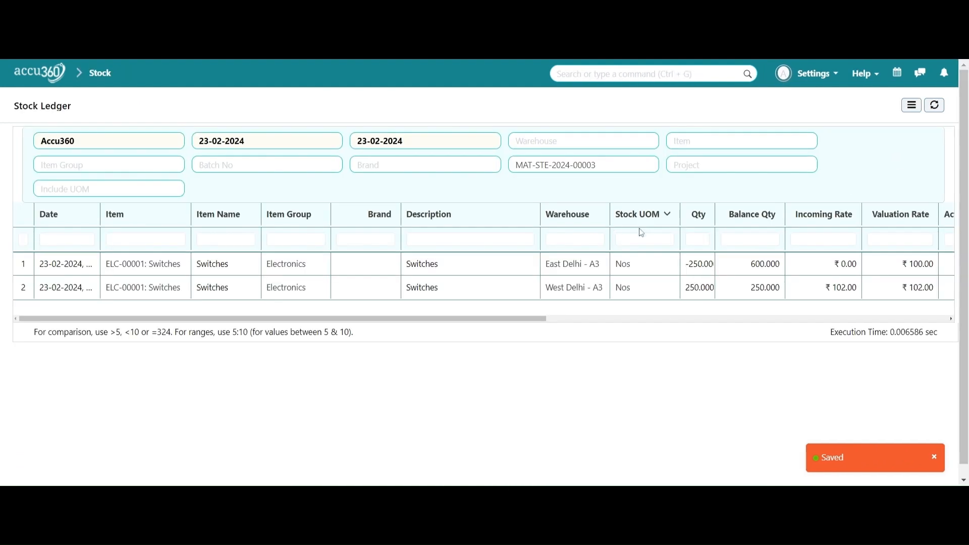
key("ctrl+a")
key("BackSpace")
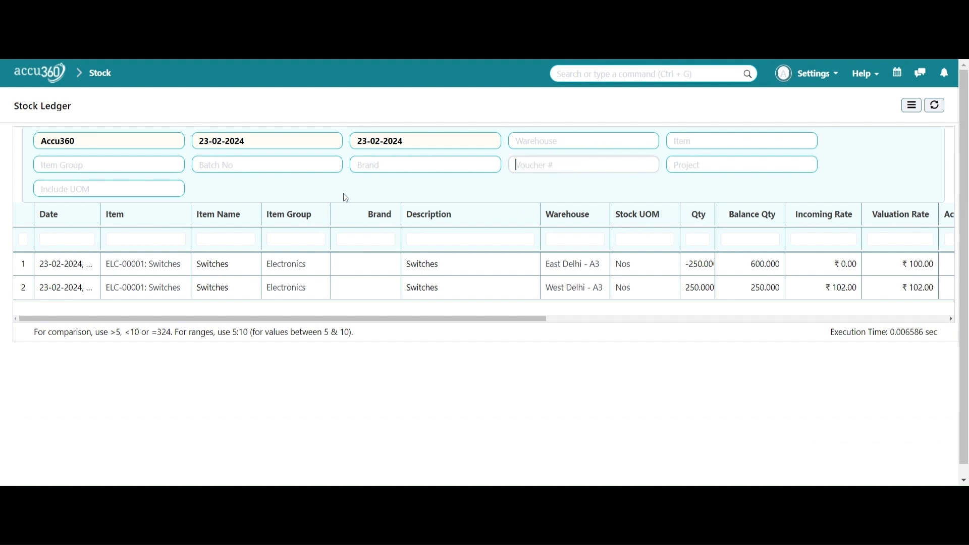
Filter the stock ledger to warehouse West Delhi - A3 and review the valuation, voucher and batch columns.
left_click(548, 143)
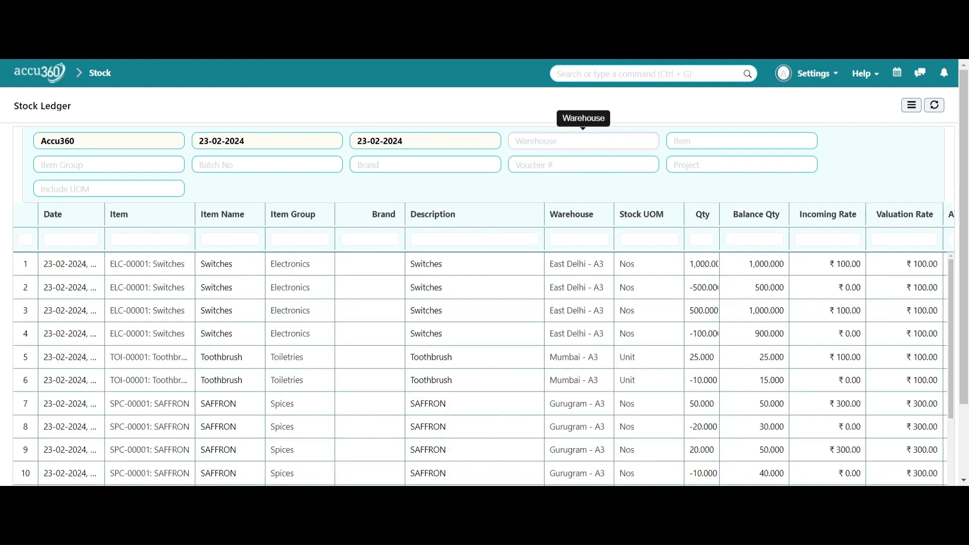
type("we")
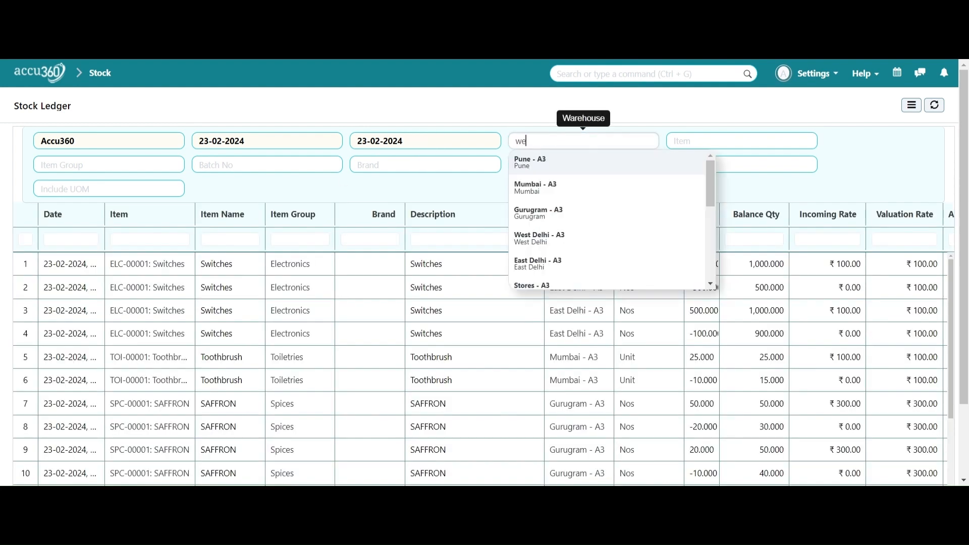
key("Return")
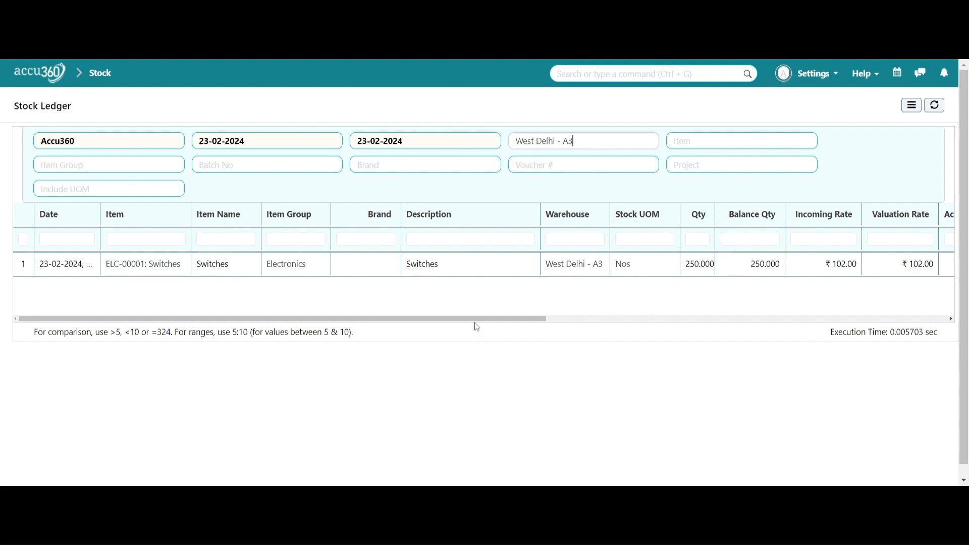
left_click_drag(476, 319, 798, 301)
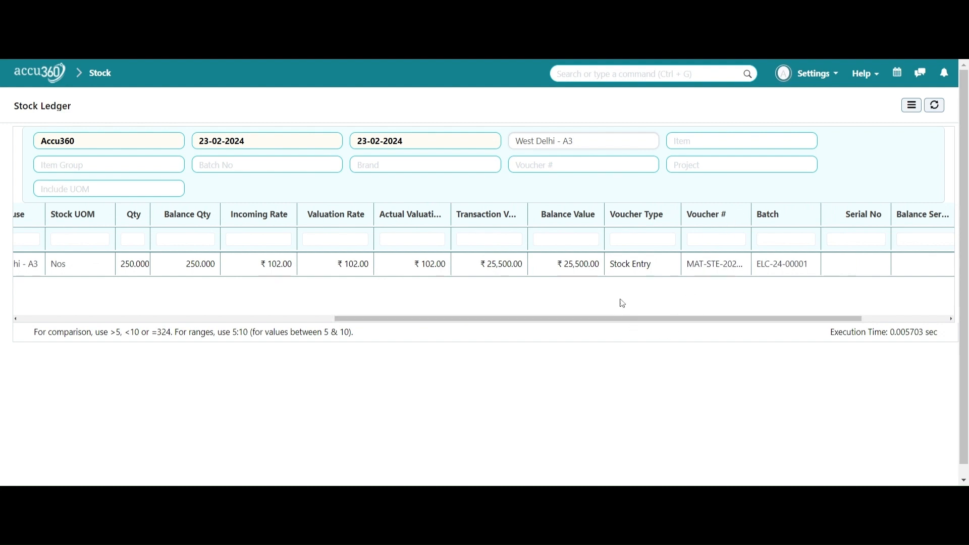
Review the stock ledger's quantities, values and batches for warehouse East Delhi - A3, and return to the home page.
left_click_drag(575, 141, 462, 178)
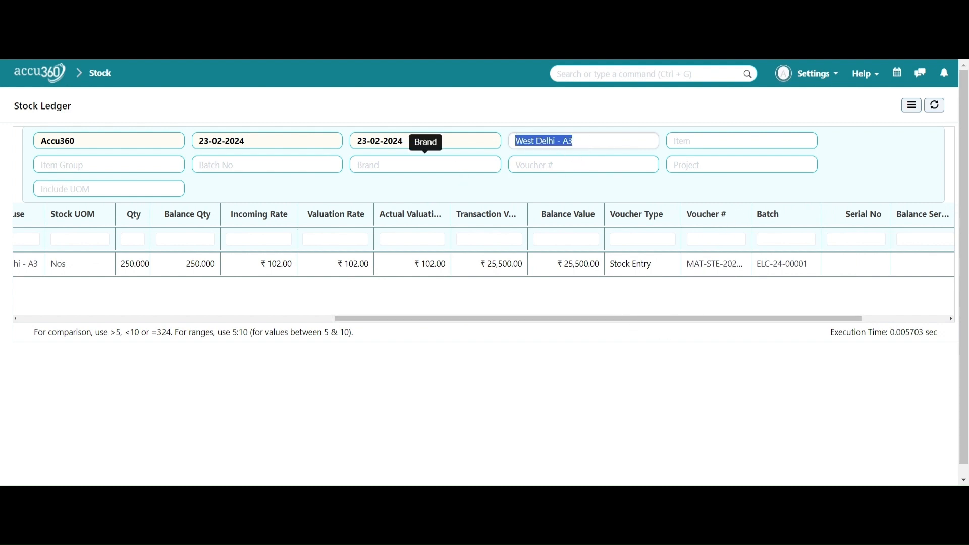
type("eas")
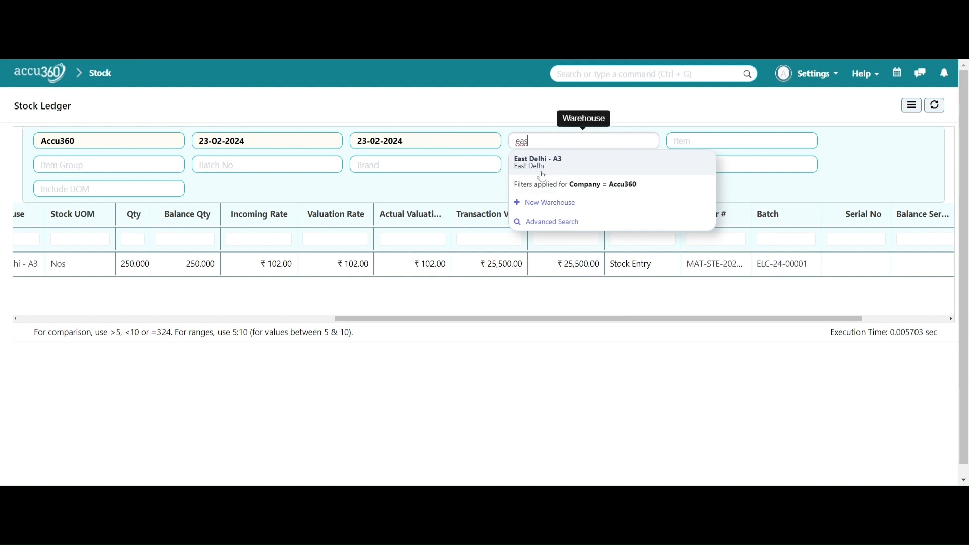
left_click(541, 166)
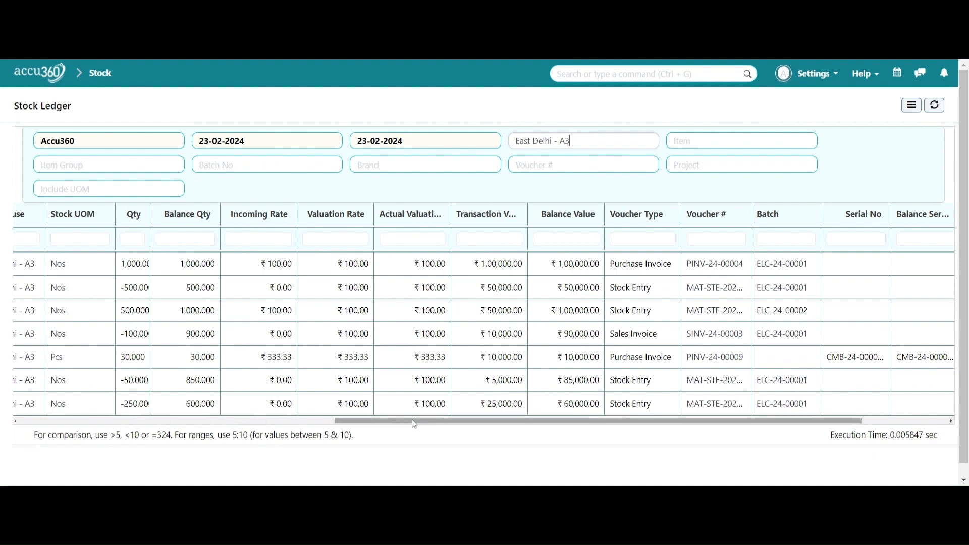
left_click_drag(414, 424, 193, 442)
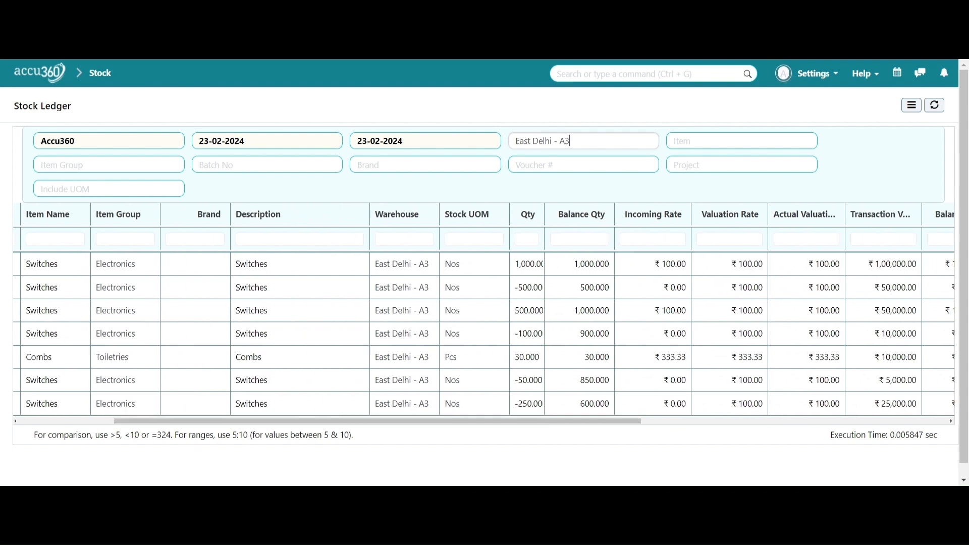
scroll(818, 394, "right", 5)
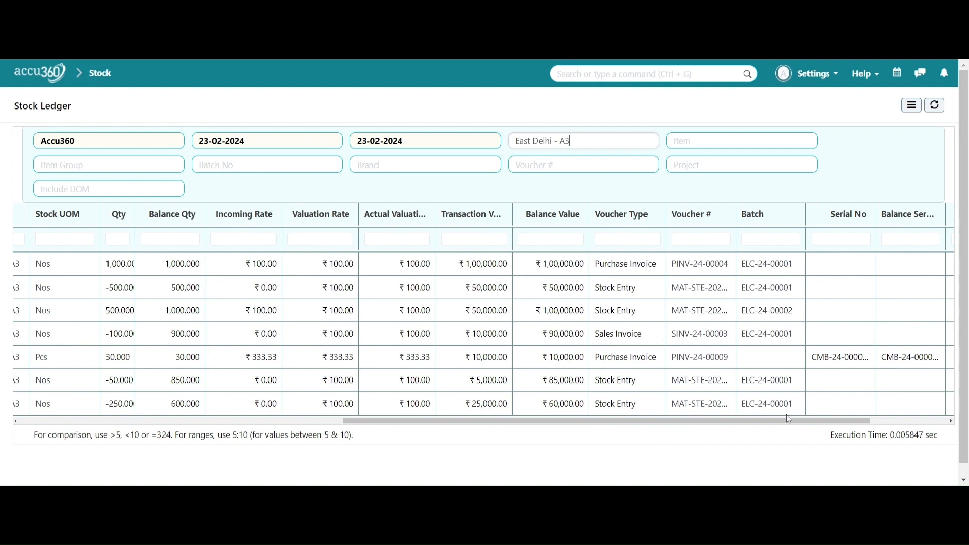
scroll(782, 418, "right", 2)
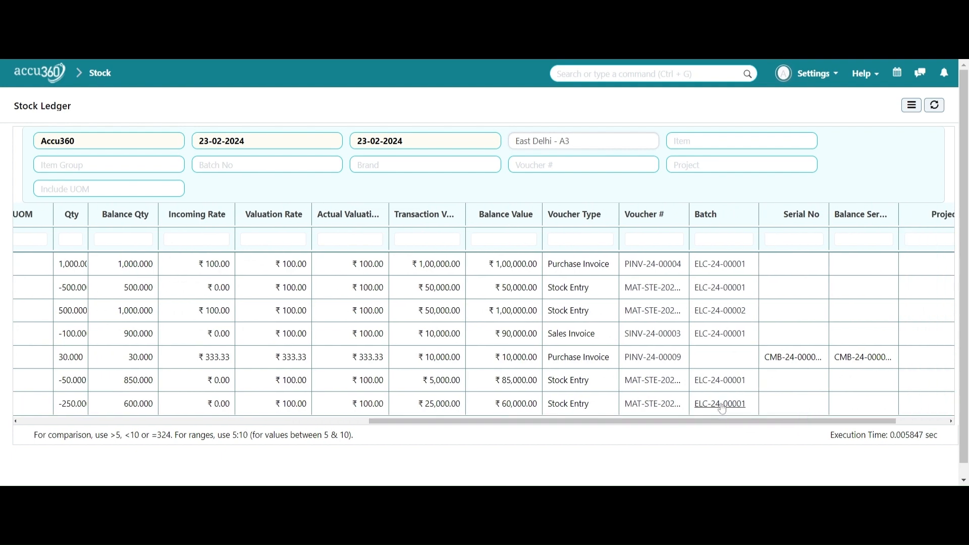
scroll(627, 428, "left", 10)
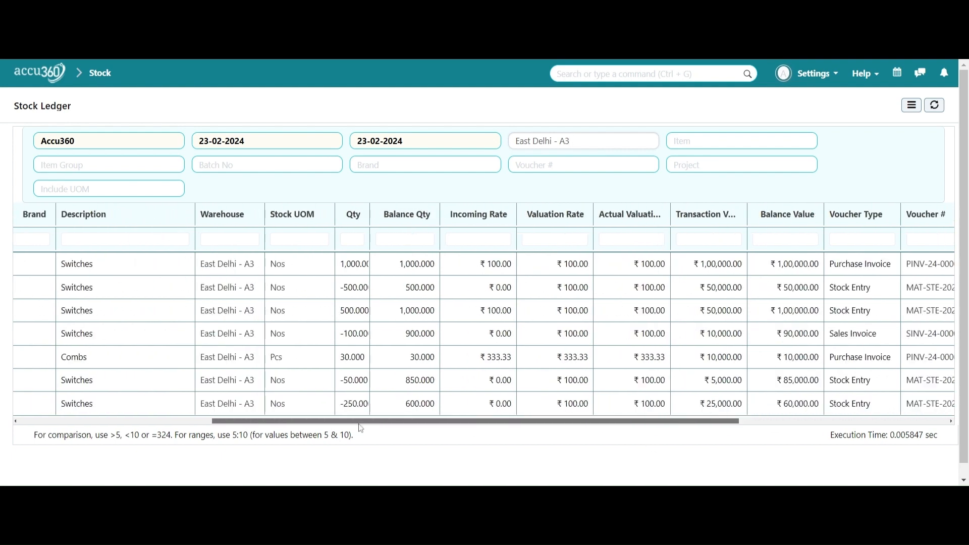
scroll(360, 428, "left", 8)
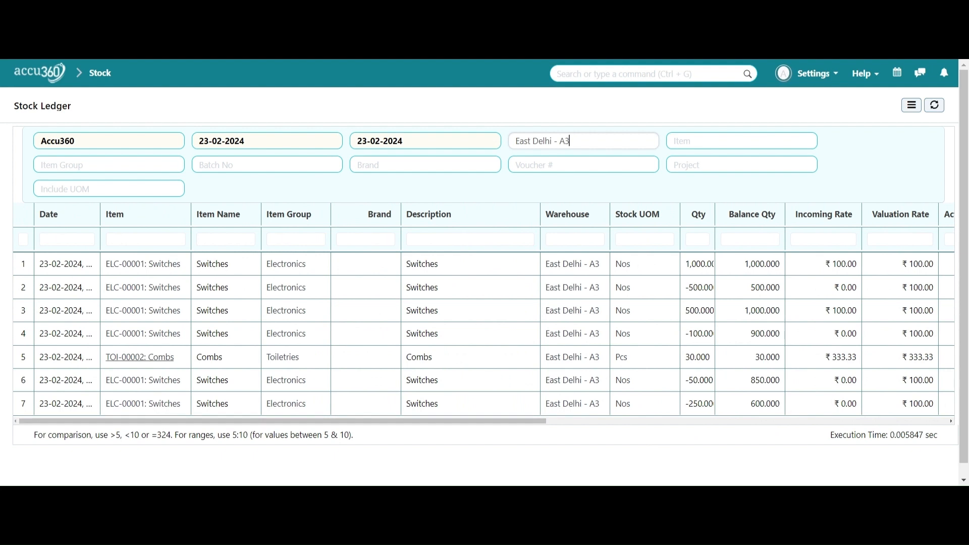
left_click(27, 84)
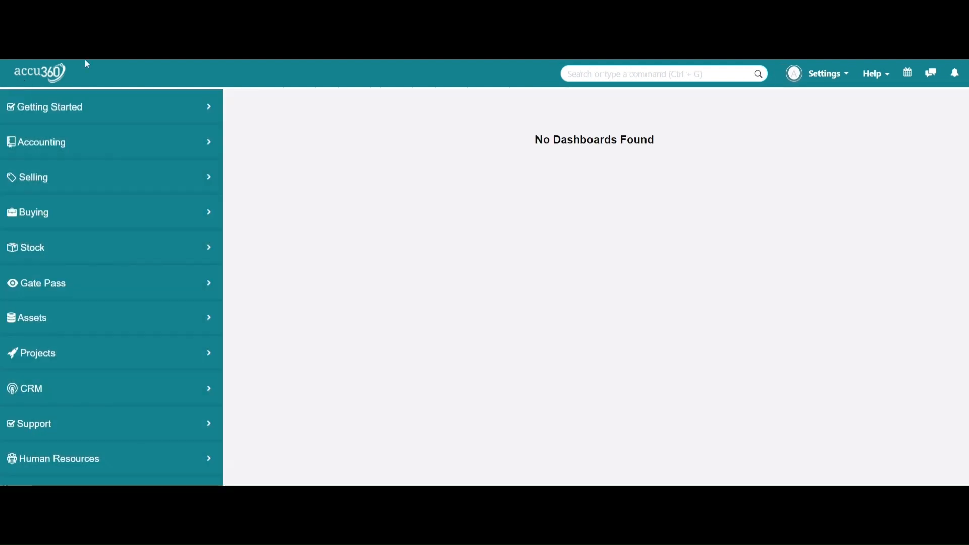